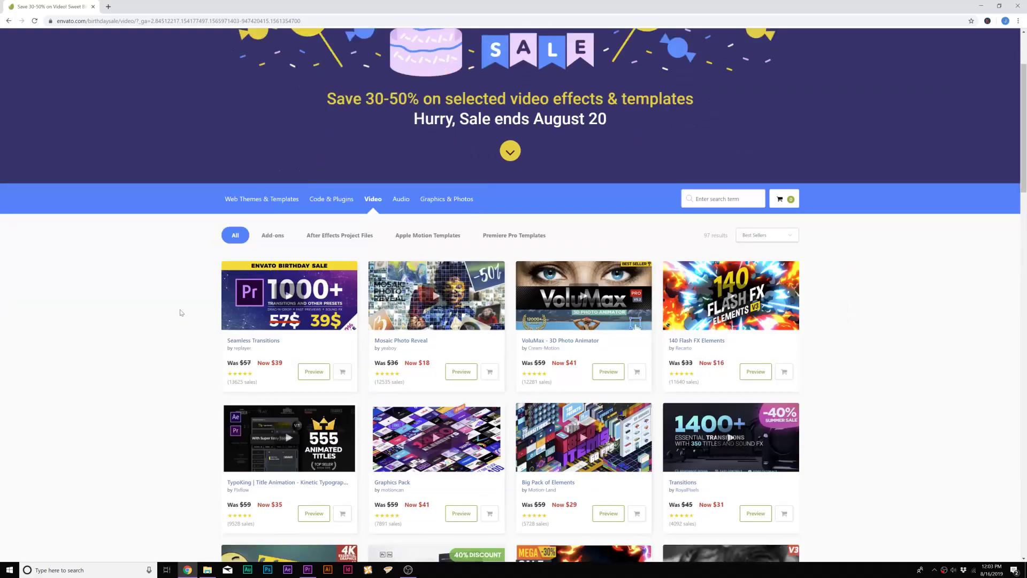
Step: Preview the finished corporate title animation
scroll(181, 312, "down", 2)
scroll(181, 313, "down", 2)
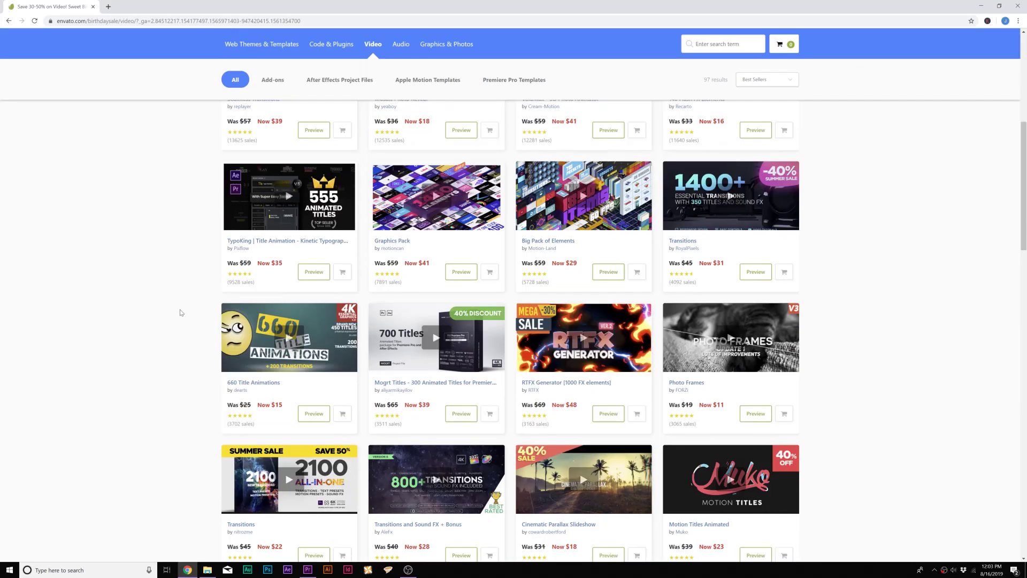
scroll(181, 312, "down", 8)
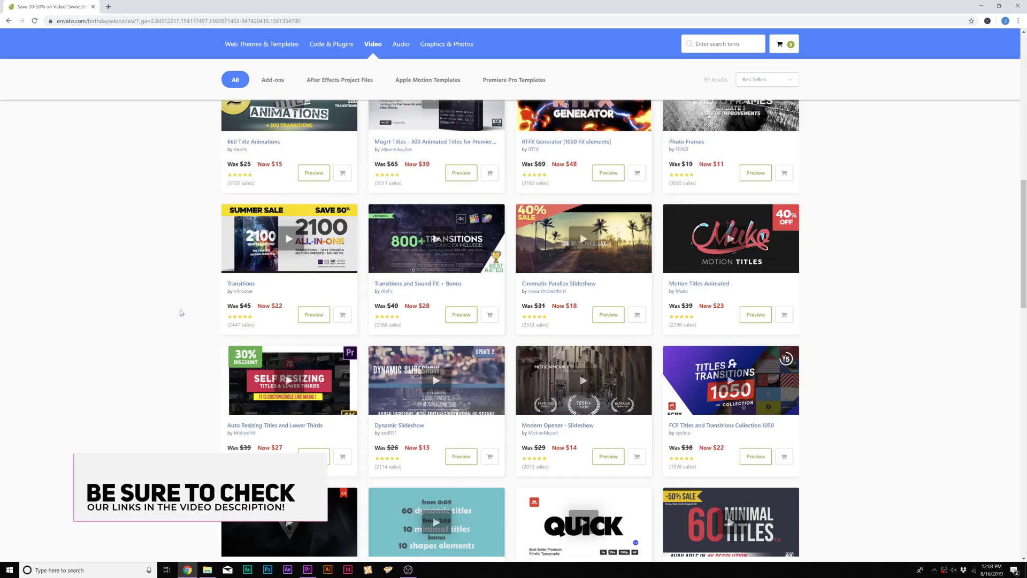
scroll(181, 312, "down", 4)
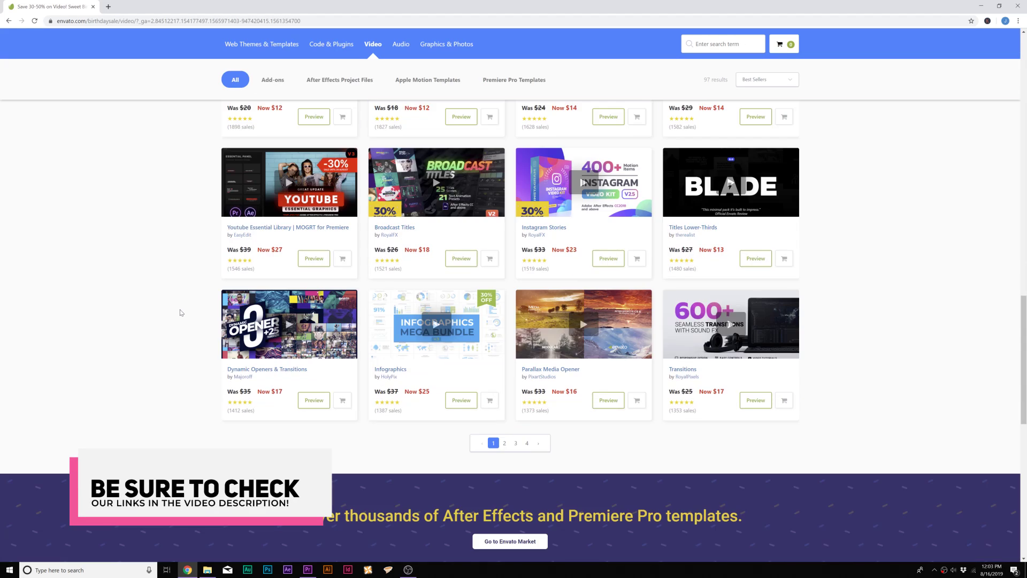
scroll(181, 312, "up", 10)
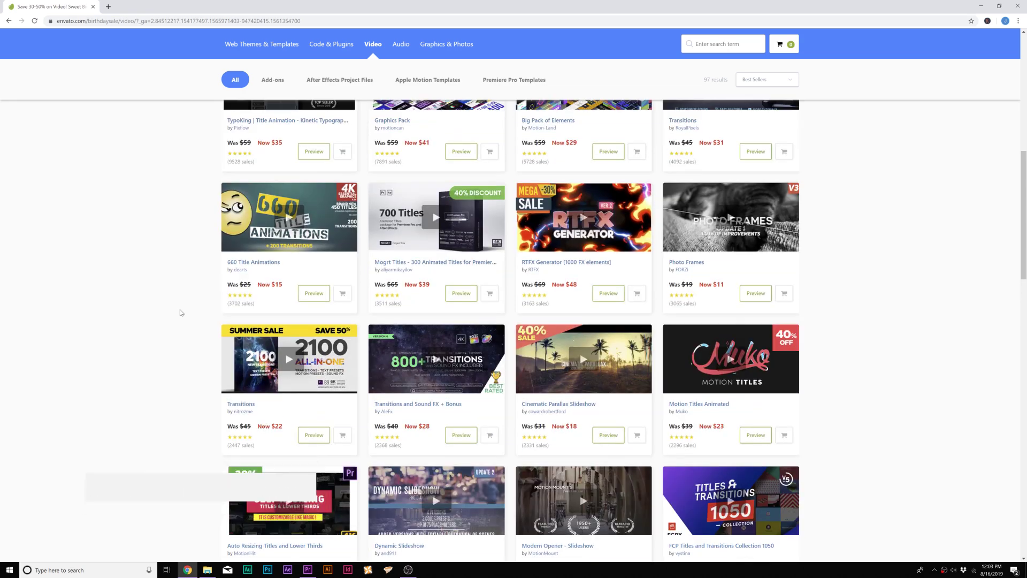
scroll(181, 312, "up", 6)
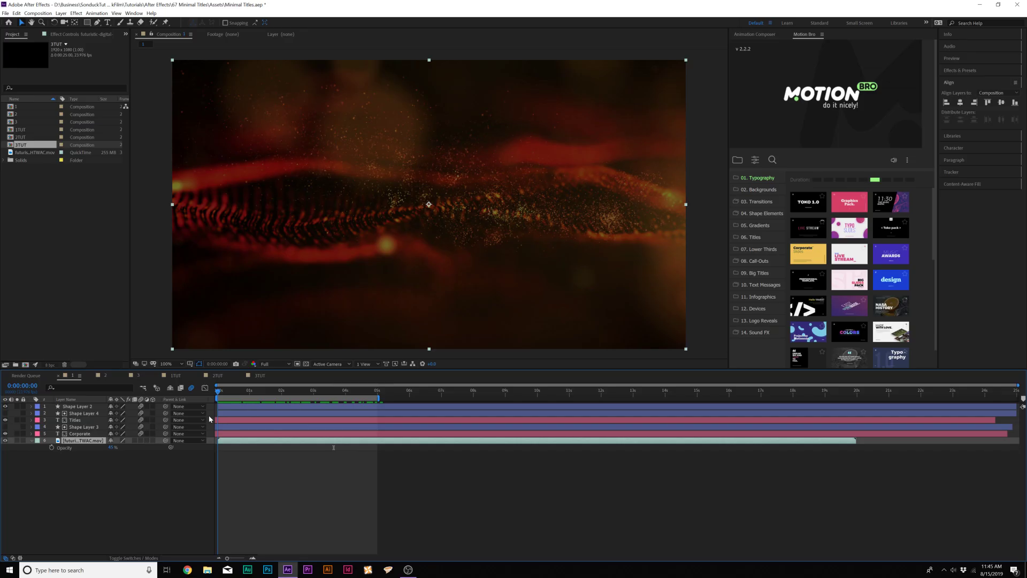
left_click_drag(209, 415, 303, 415)
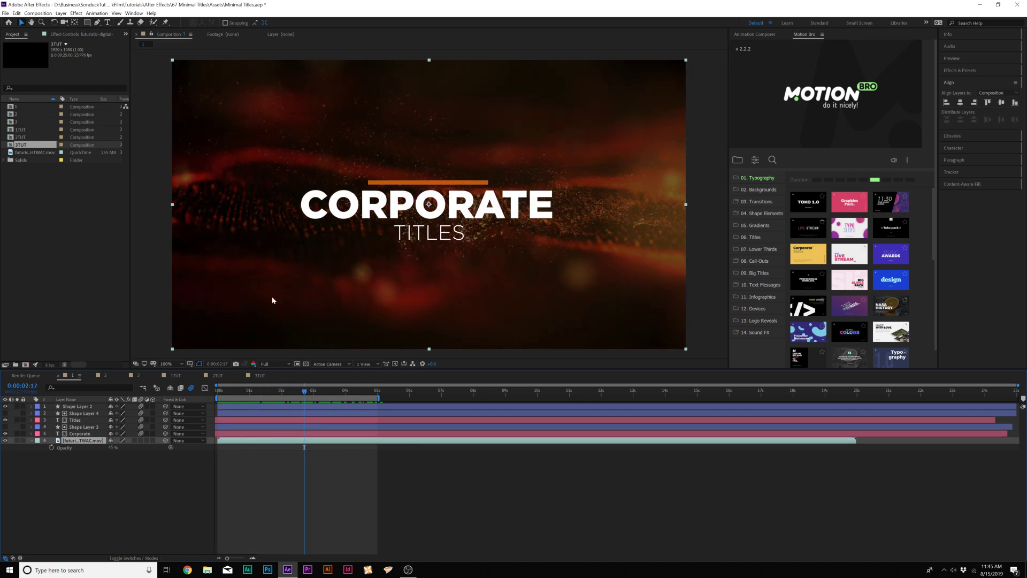
Step: In the 1TUT comp, set CORPORATE to Gotham Black at 145 px
left_click(195, 374)
key("ctrl+t")
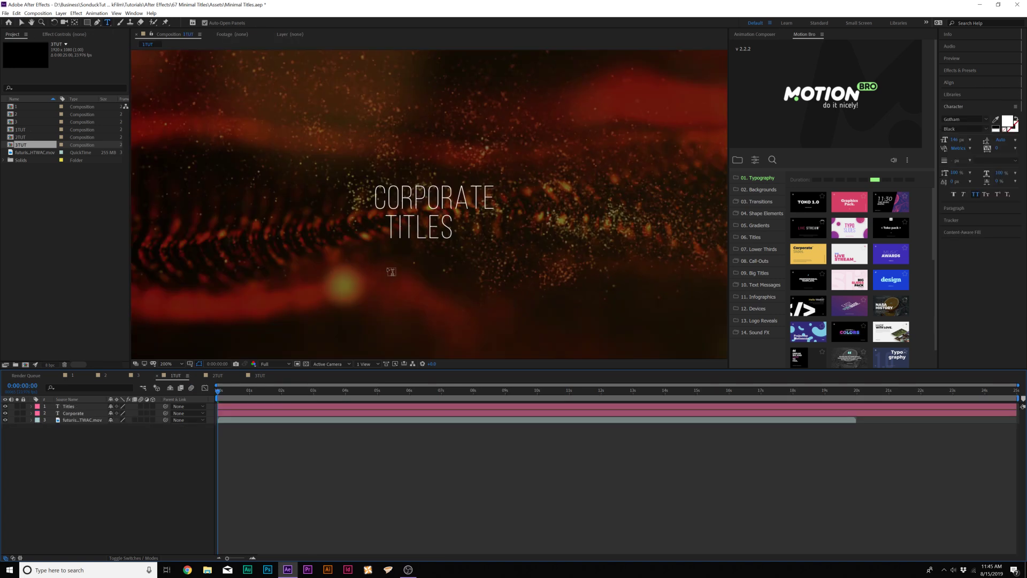
scroll(393, 224, "down", 2)
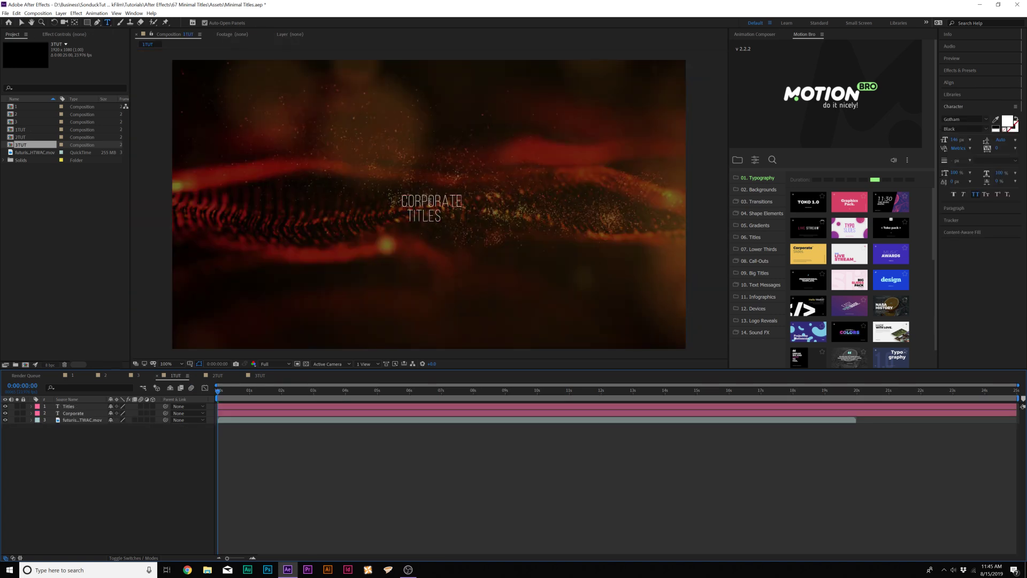
left_click(425, 200)
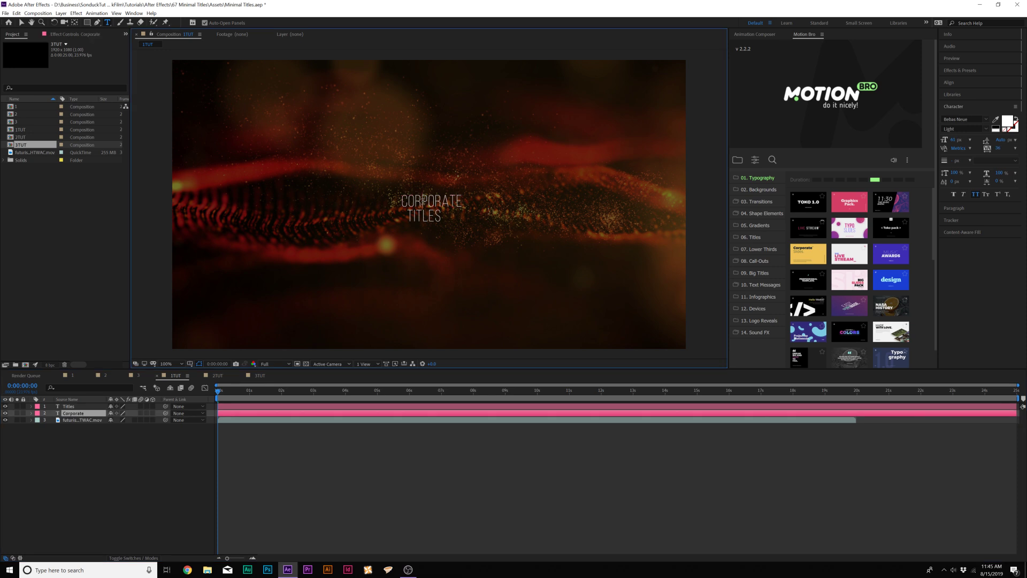
double_click(425, 202)
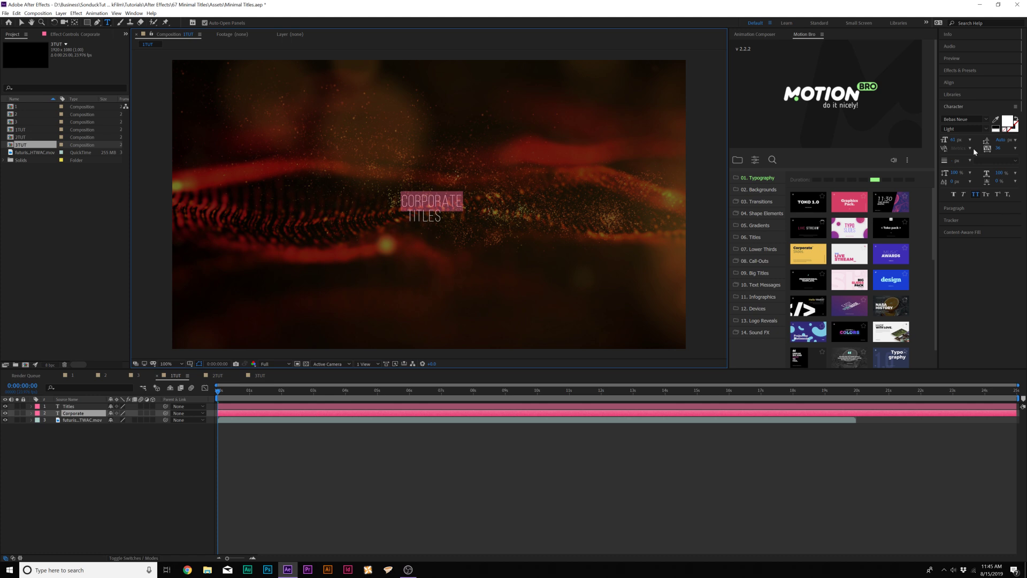
left_click(969, 120)
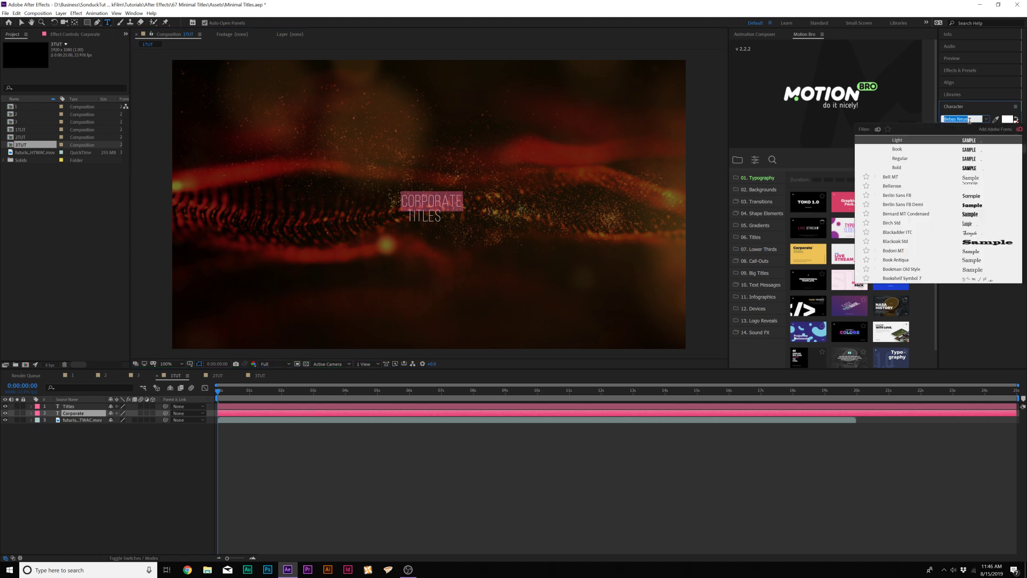
type("Gotham")
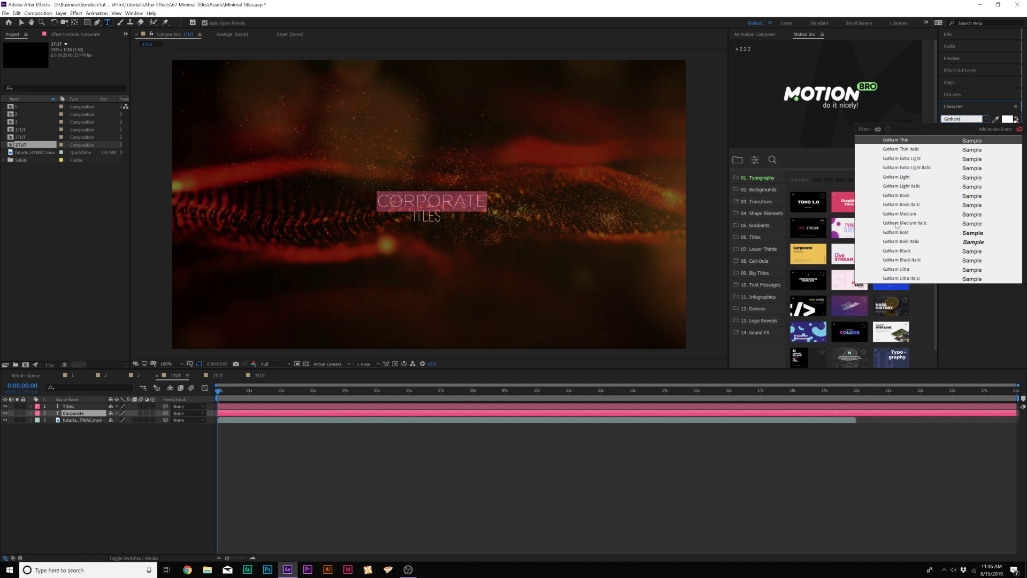
left_click(896, 251)
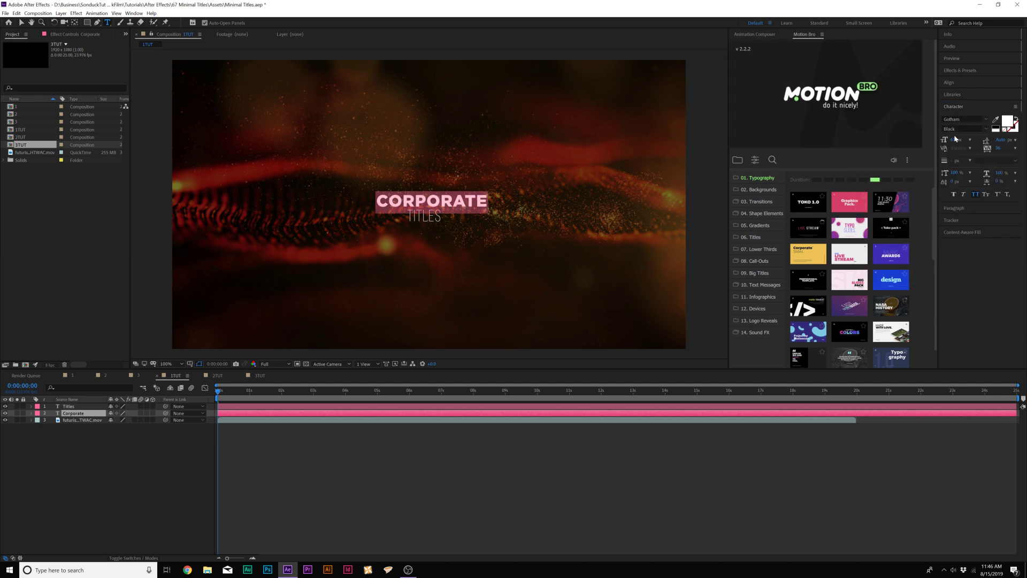
left_click_drag(951, 140, 985, 140)
left_click(505, 201)
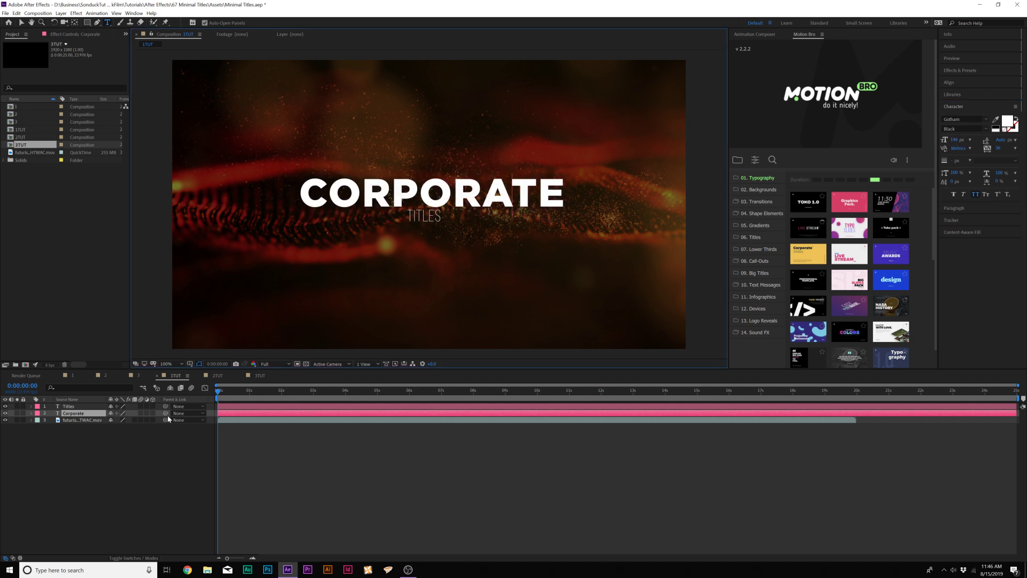
Step: Set TITLES to Gotham Light and enlarge it slightly
left_click(69, 406)
double_click(425, 215)
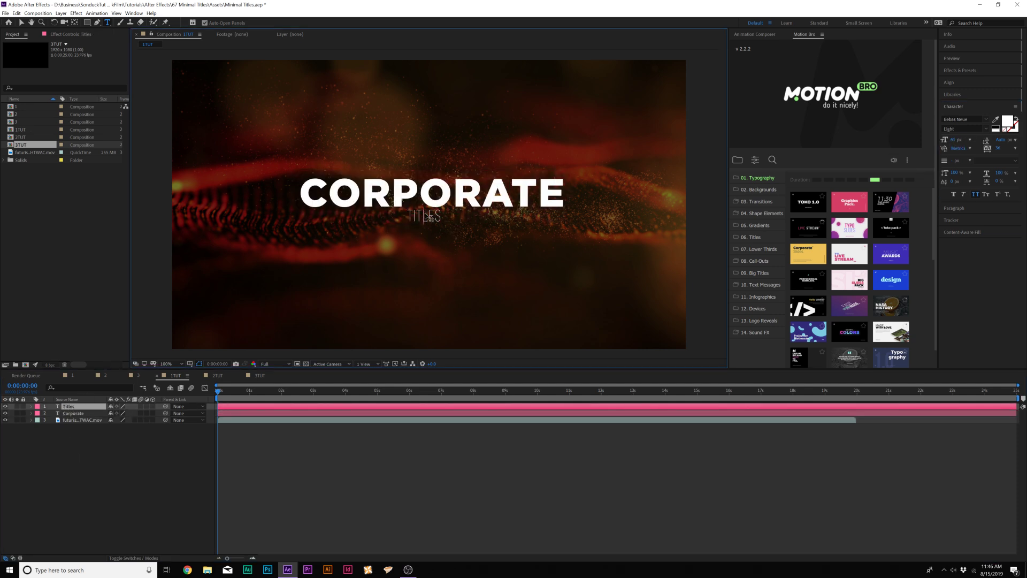
left_click(950, 118)
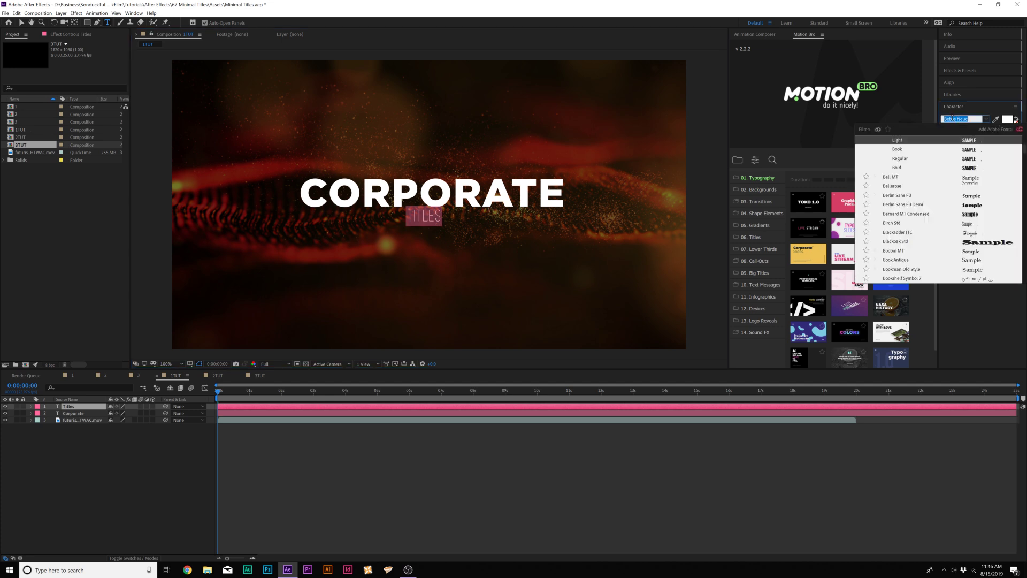
type("Gotham")
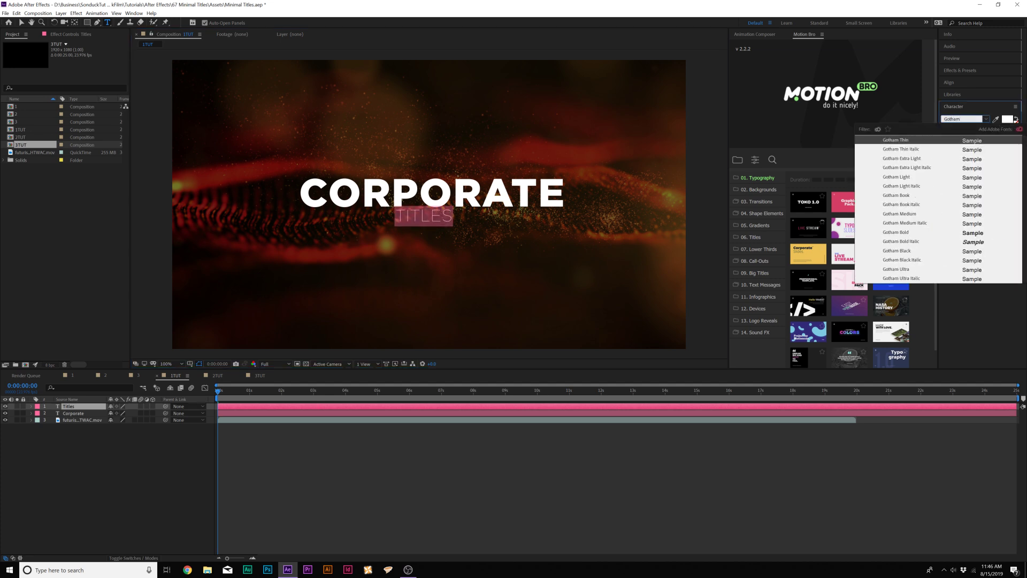
left_click(900, 176)
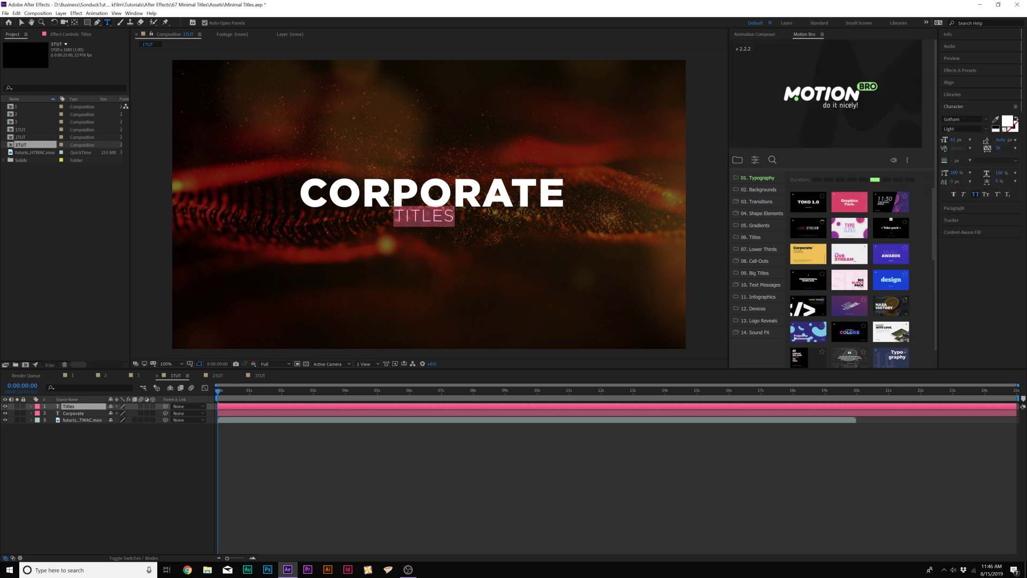
left_click_drag(955, 139, 960, 140)
Step: Centre the CORPORATE and TITLES layers horizontally in the composition
left_click(22, 22)
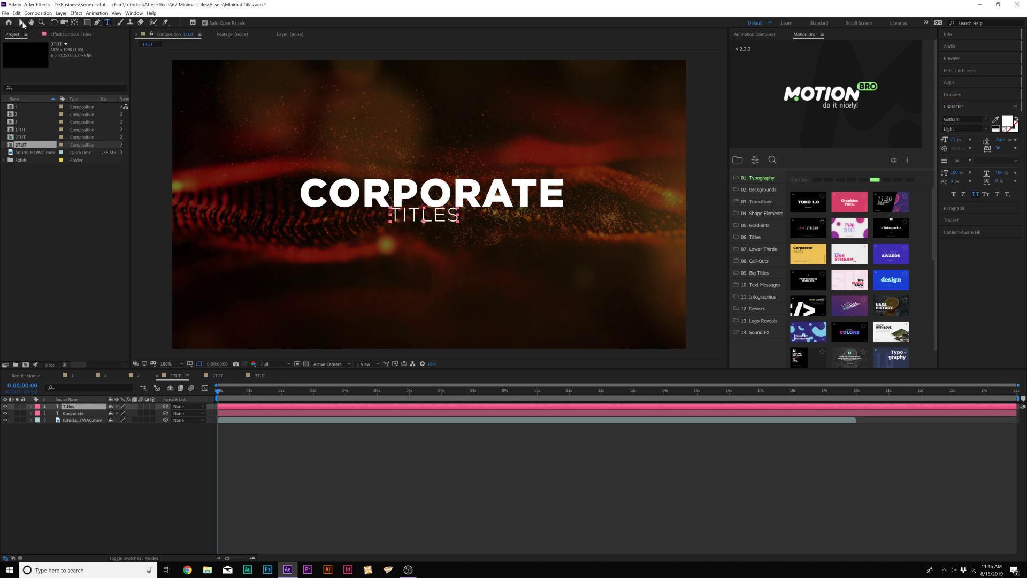
left_click(73, 413)
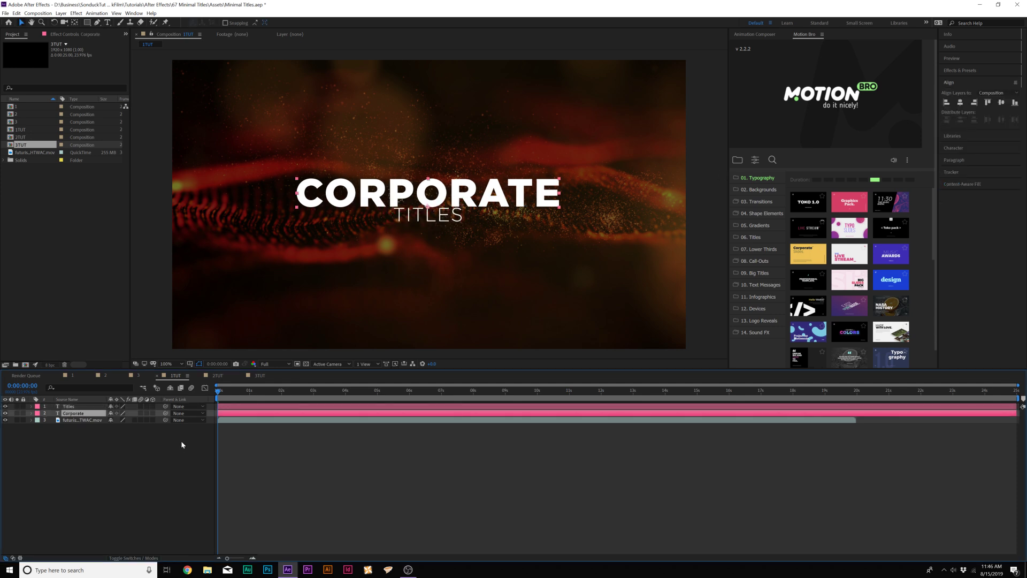
left_click(970, 81)
left_click(962, 102)
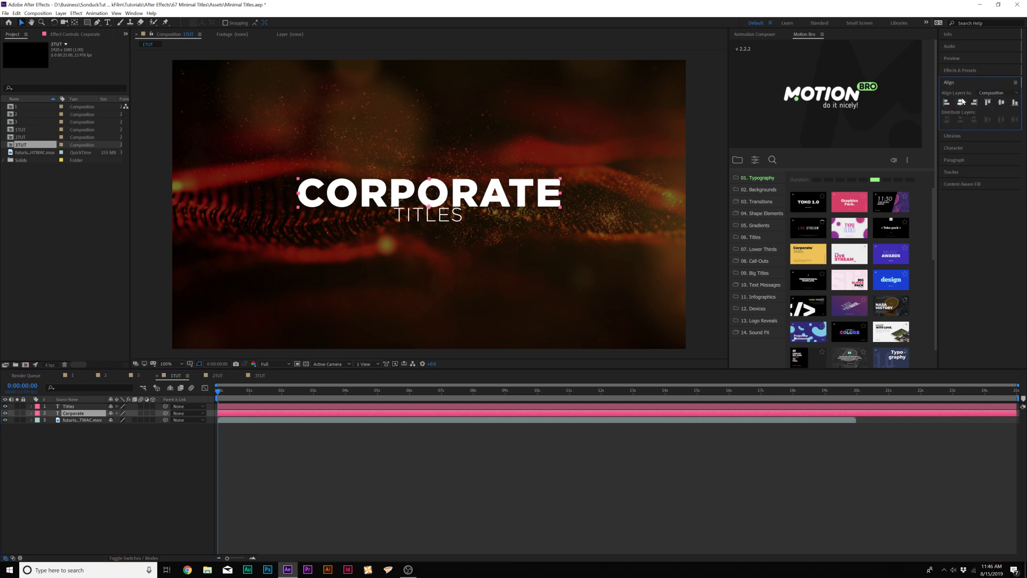
left_click(66, 407)
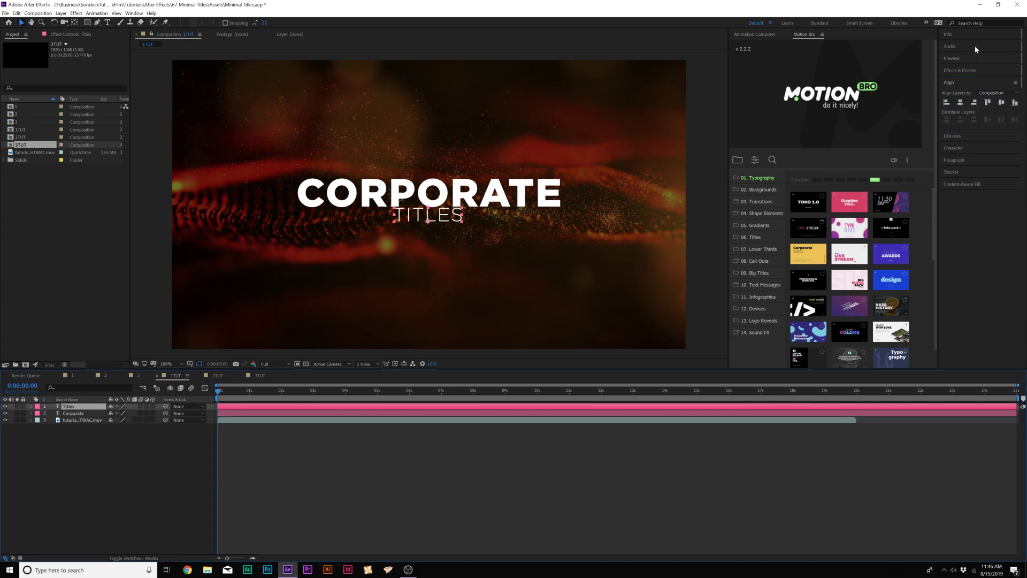
left_click(961, 102)
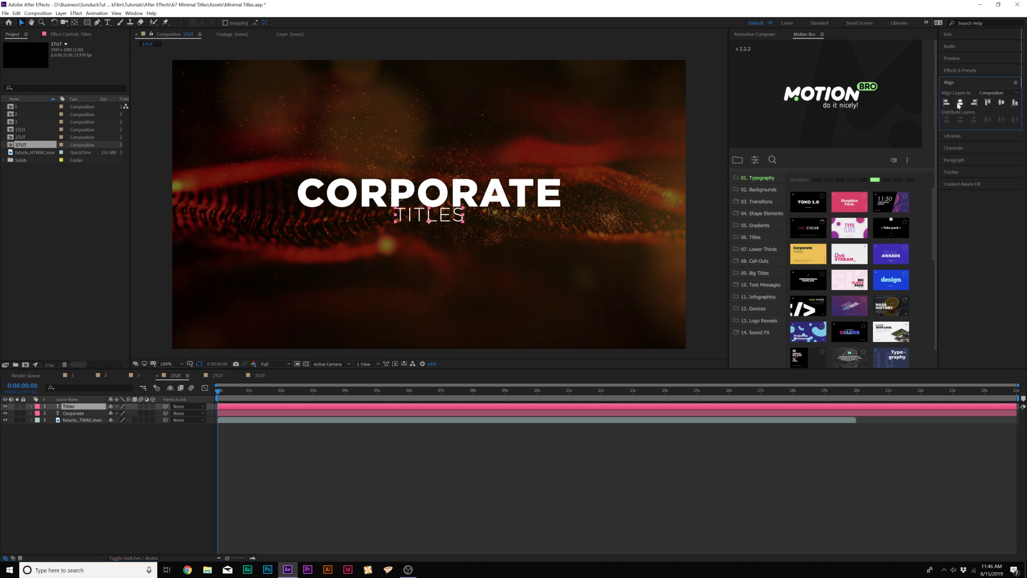
left_click(487, 316)
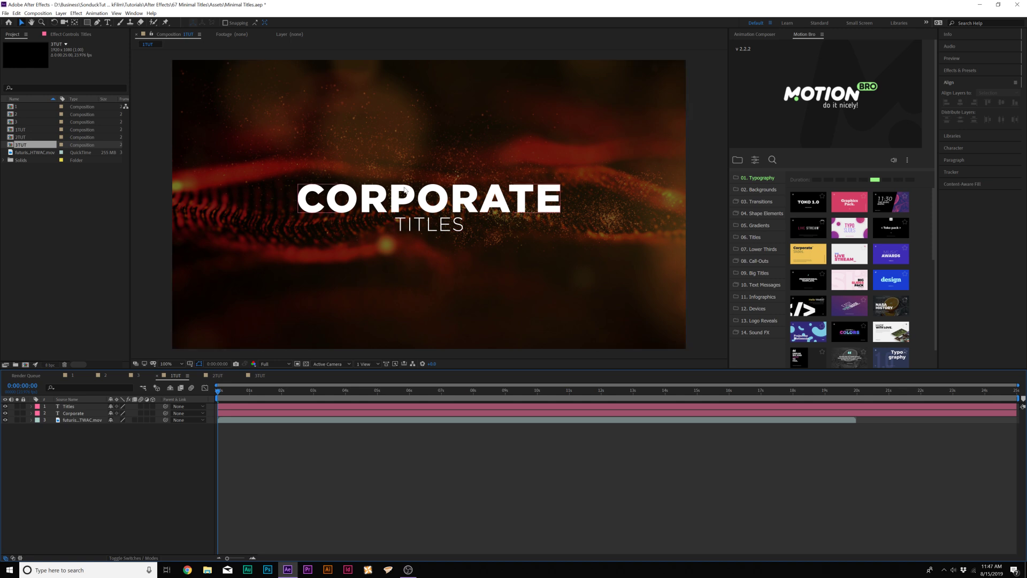
Step: Draw a thin orange (F49334) rectangle bar above CORPORATE
left_click(86, 22)
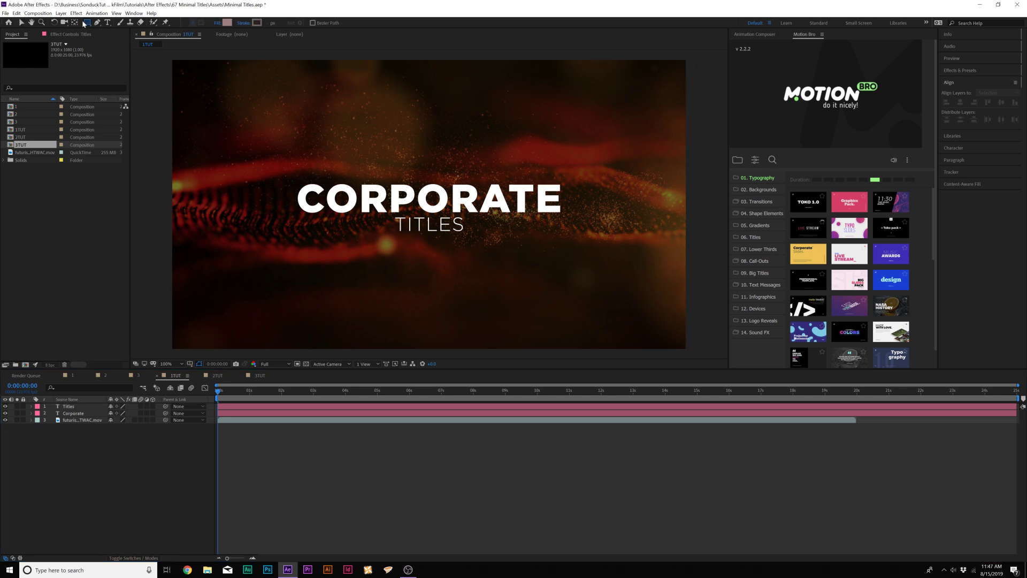
left_click(228, 23)
left_click_drag(626, 308, 626, 318)
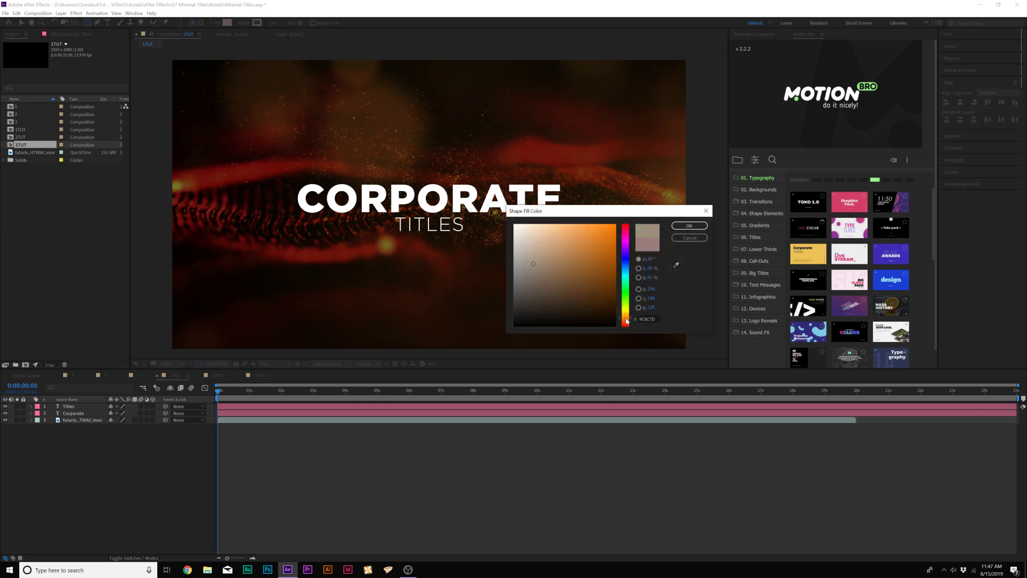
left_click(594, 228)
left_click(679, 227)
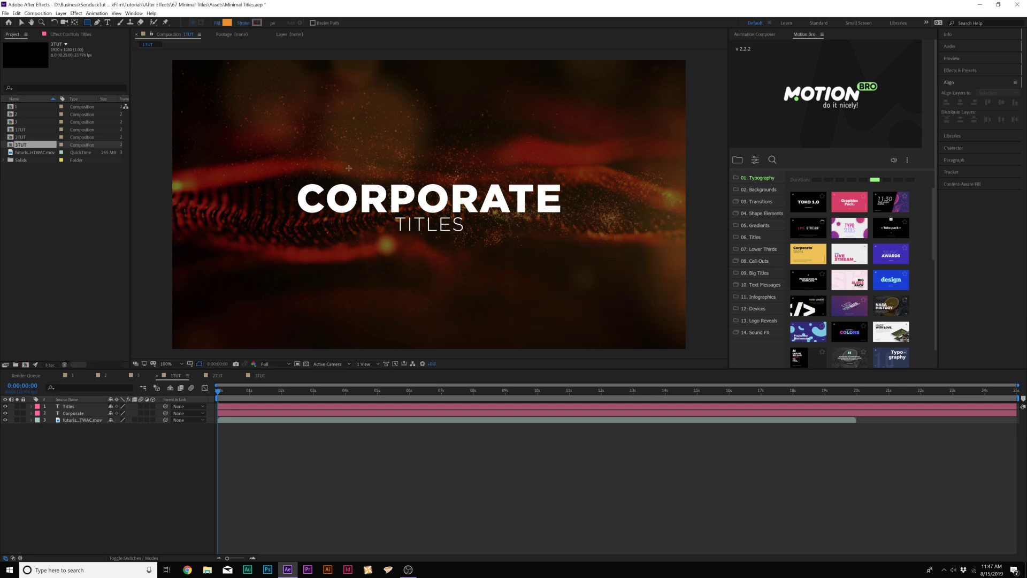
left_click_drag(340, 171, 526, 178)
key("v")
key("F2")
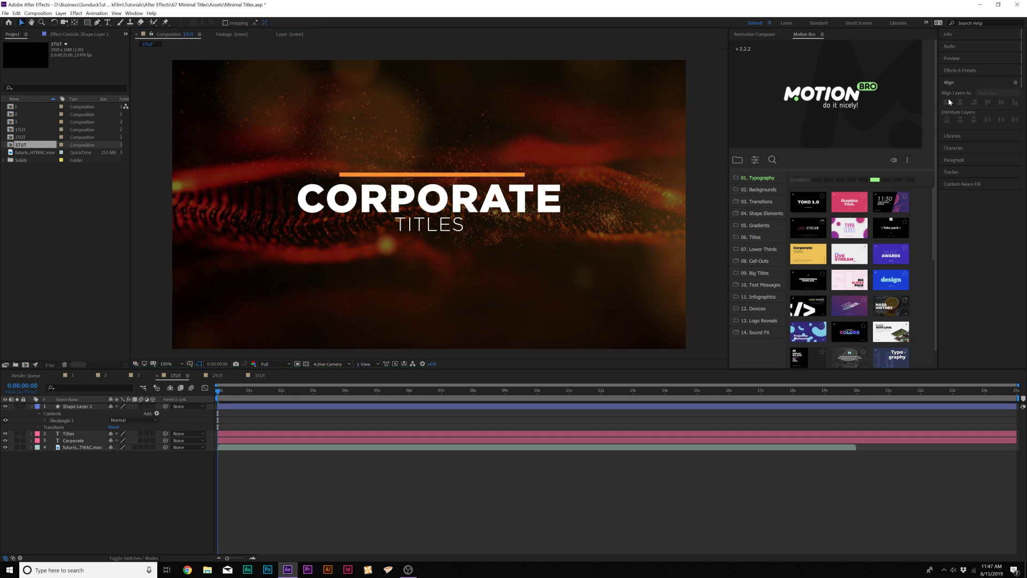
Step: Centre the orange bar horizontally across the composition
left_click(75, 406)
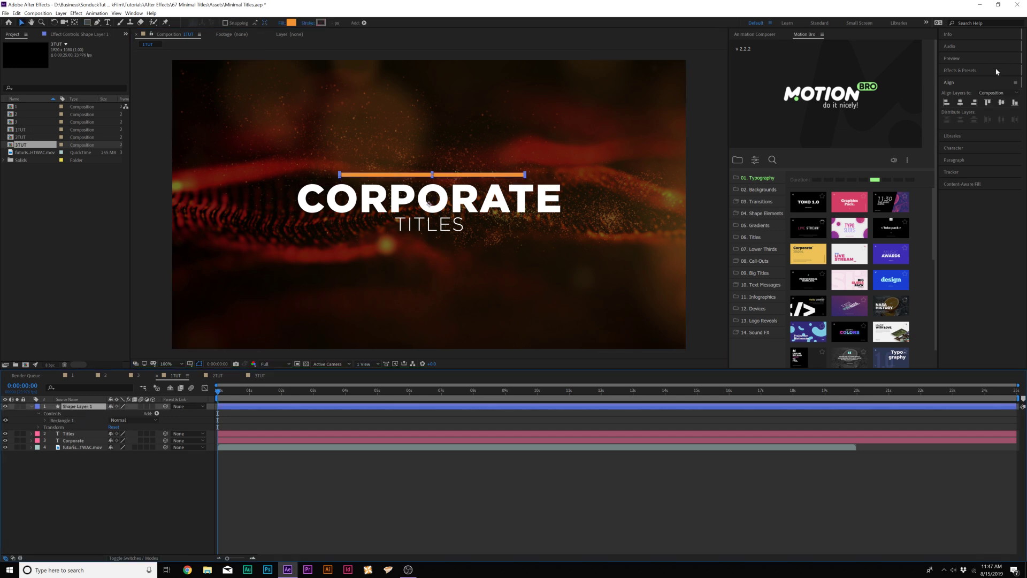
left_click(960, 103)
left_click(88, 495)
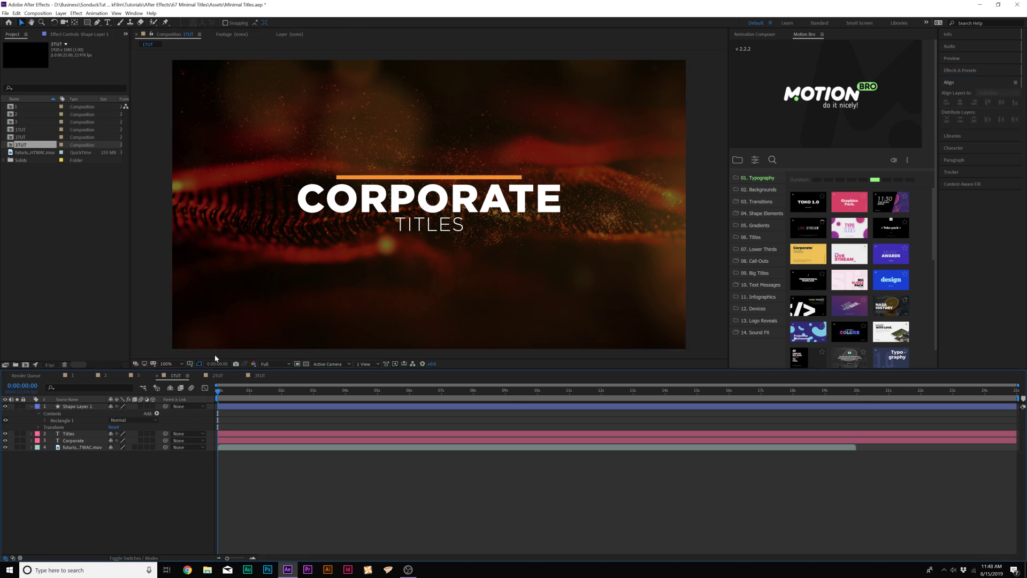
left_click(90, 406)
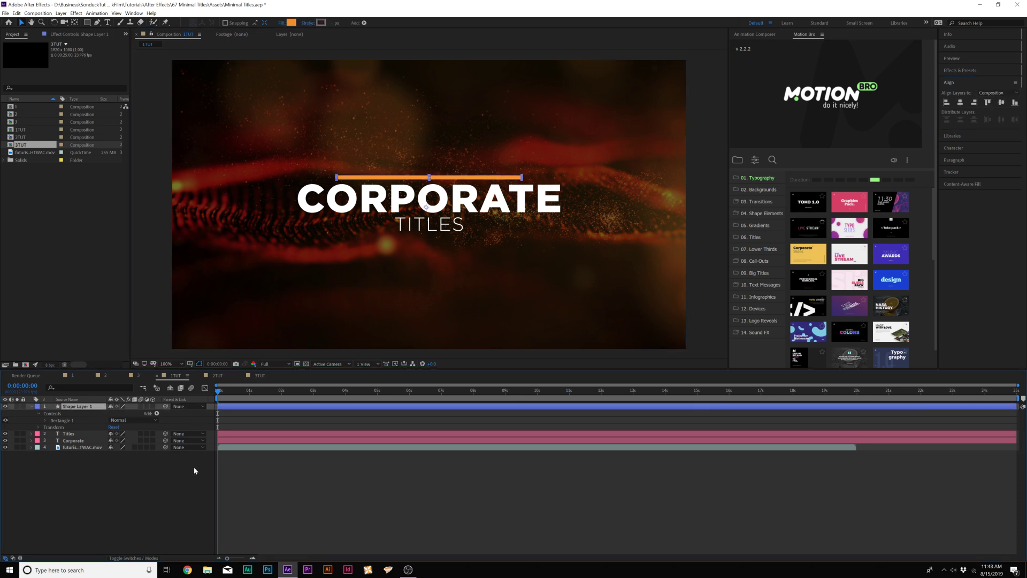
Step: Add Position and Scale keyframes to the bar and shift them to about 0.7 seconds
left_click(75, 22)
scroll(428, 205, "up", 1)
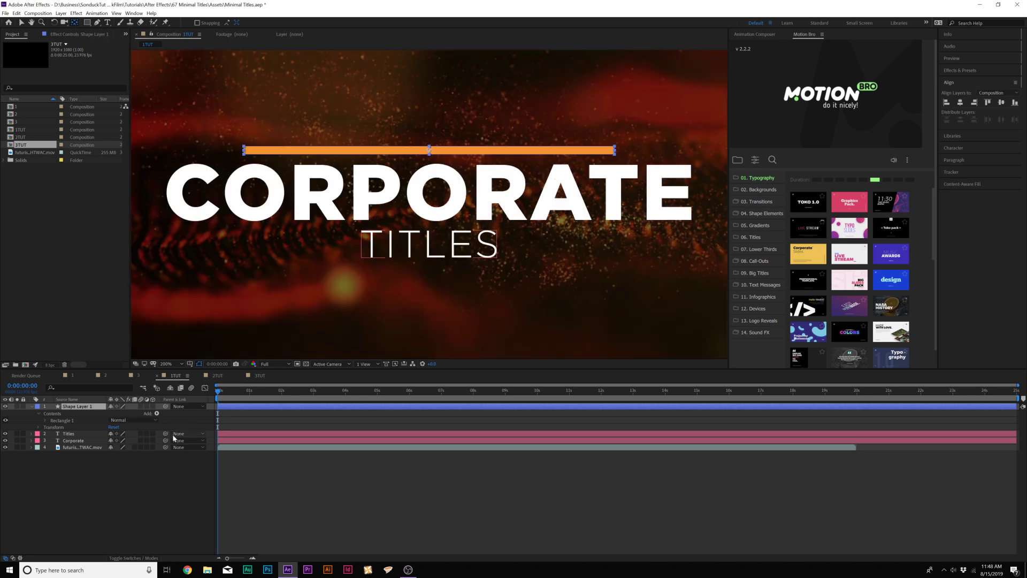
left_click(109, 494)
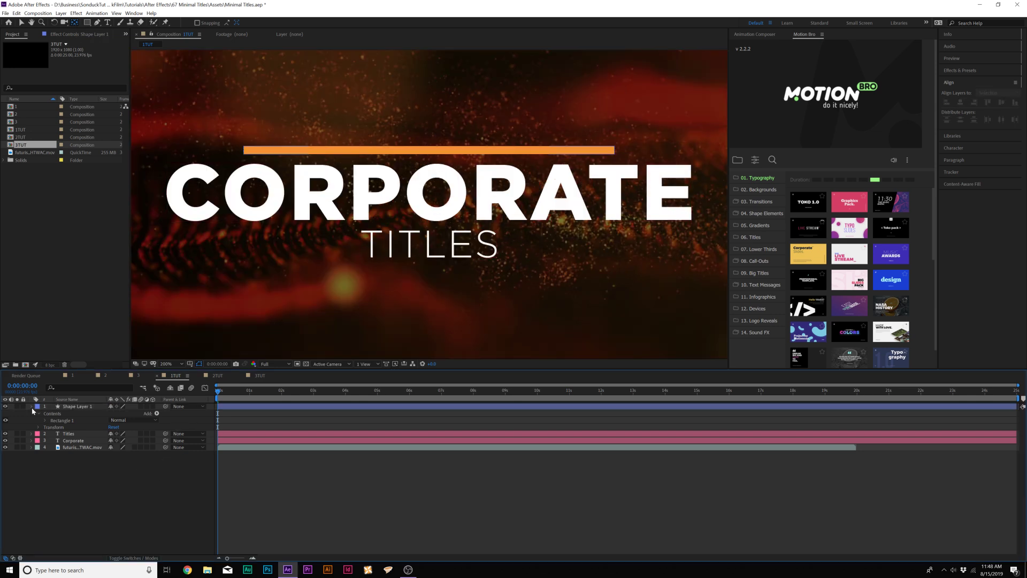
left_click(31, 406)
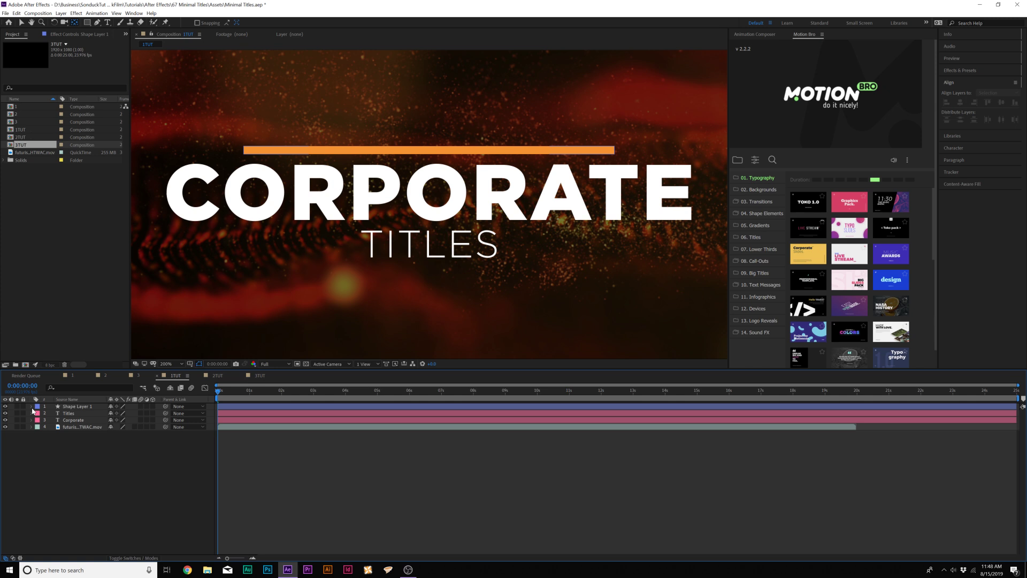
left_click(31, 407)
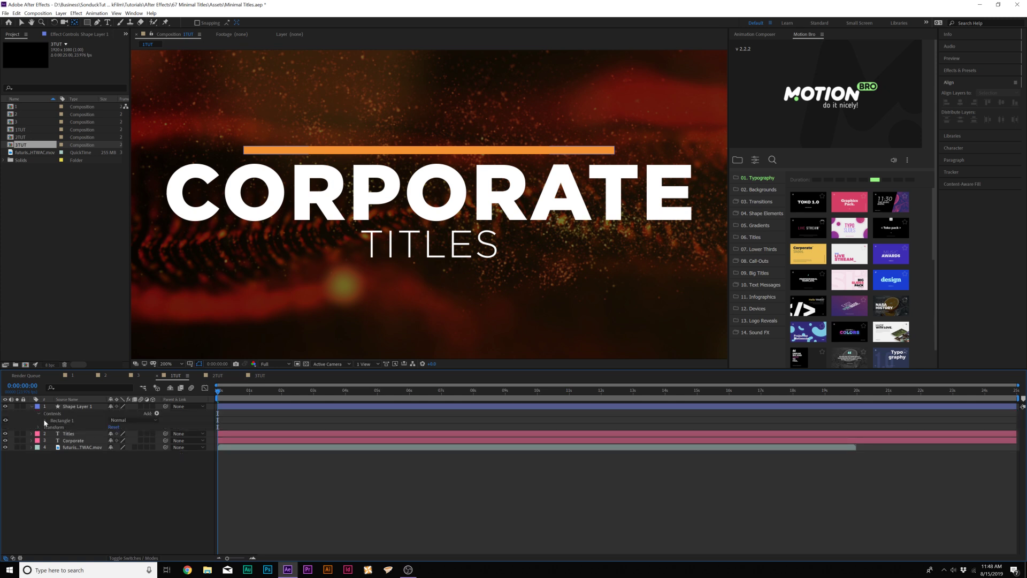
left_click(38, 427)
left_click(60, 407)
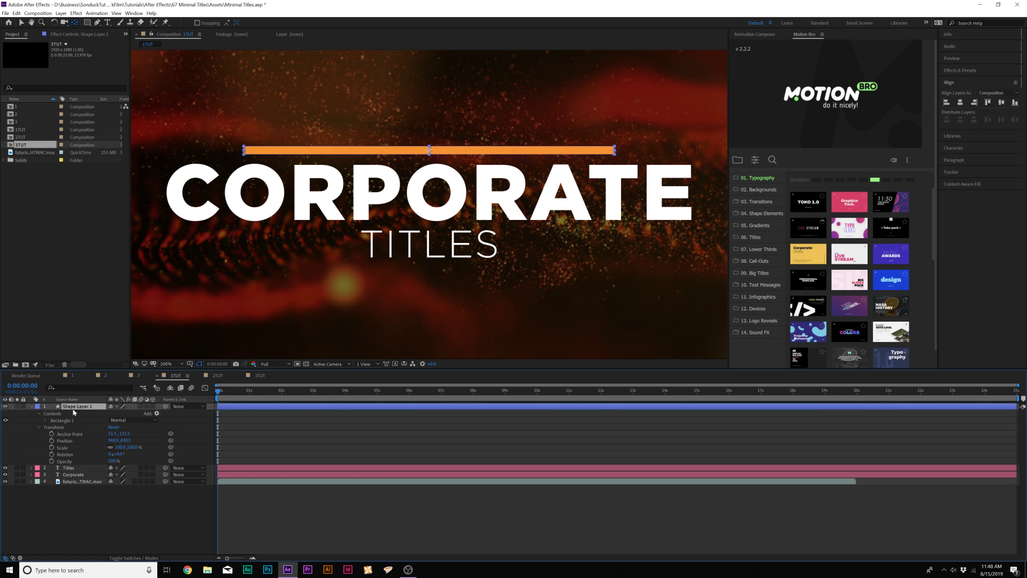
left_click(22, 22)
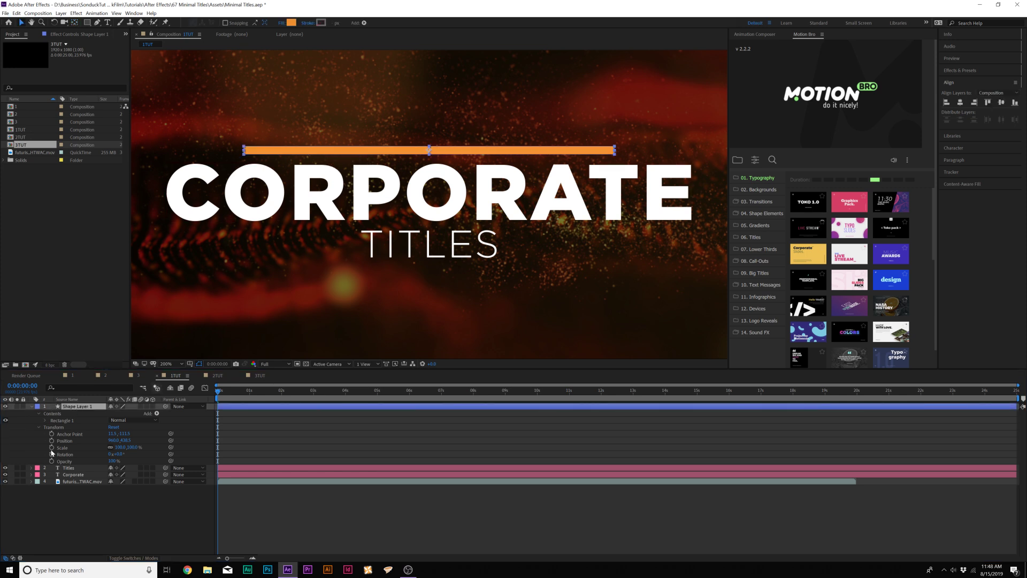
left_click(51, 447)
left_click(52, 440)
left_click_drag(230, 435, 219, 453)
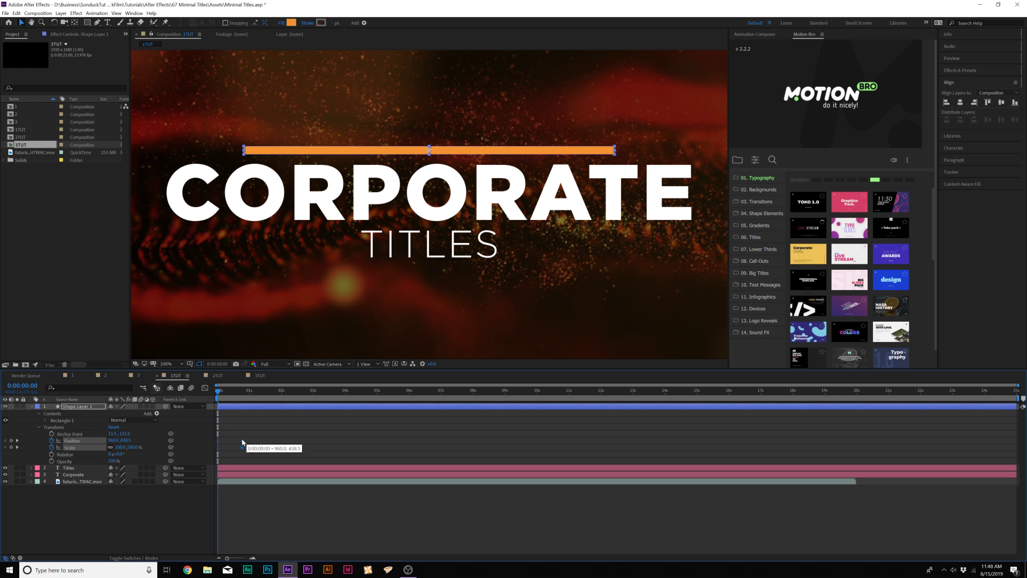
left_click_drag(240, 442, 240, 443)
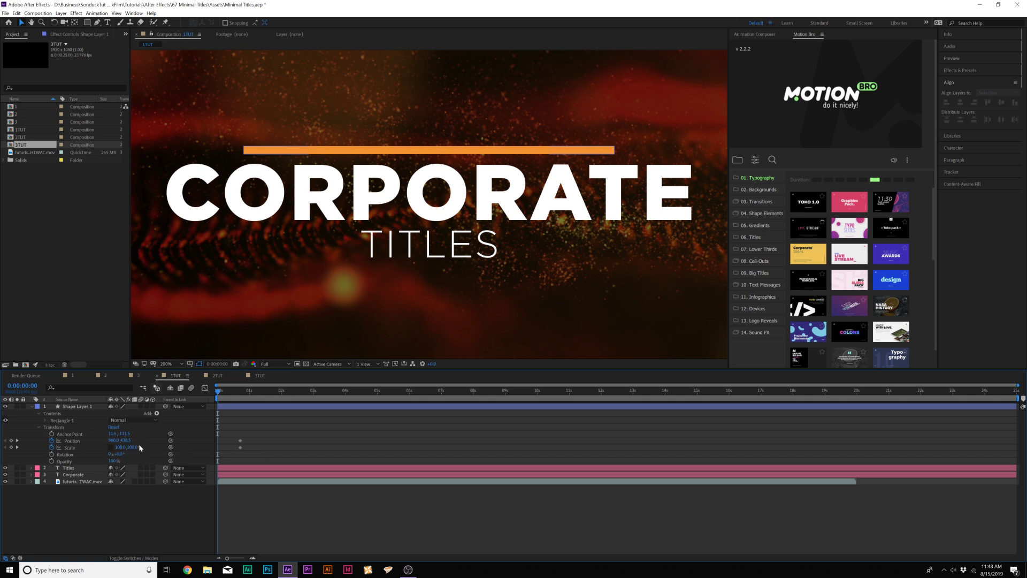
Step: At the start, set the bar's vertical scale to 0 and raise its position
left_click(133, 447)
type("0")
key("Return")
key("space")
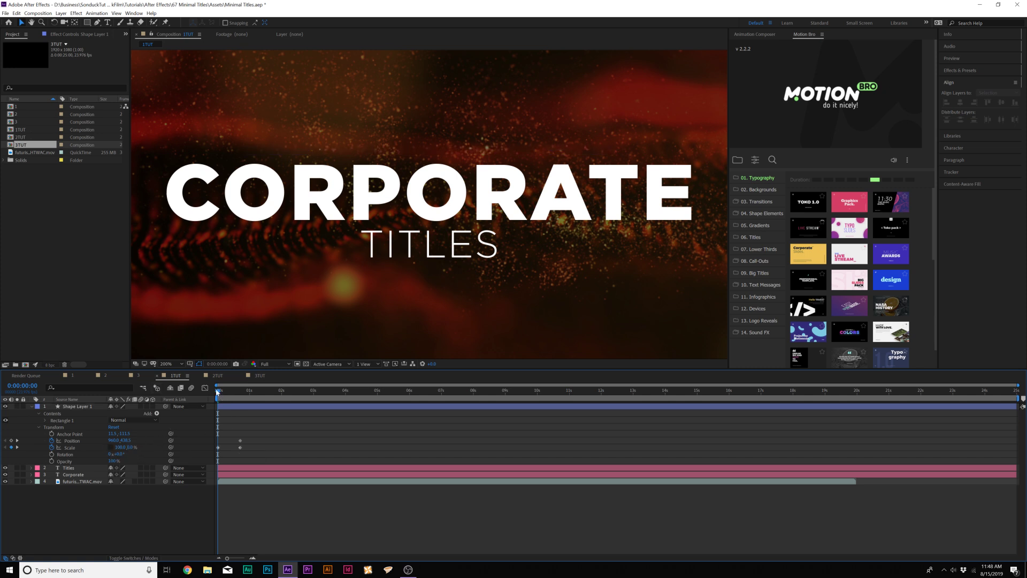
key("space")
left_click_drag(124, 441, 68, 440)
key("comma")
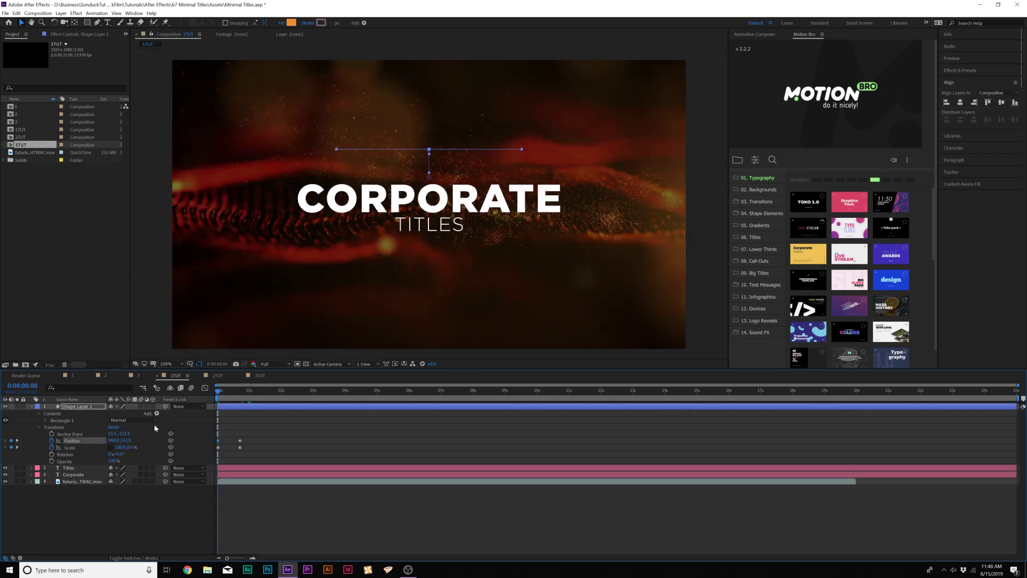
Step: Apply Easy Ease (F9) to all of the bar's keyframes
left_click(177, 438)
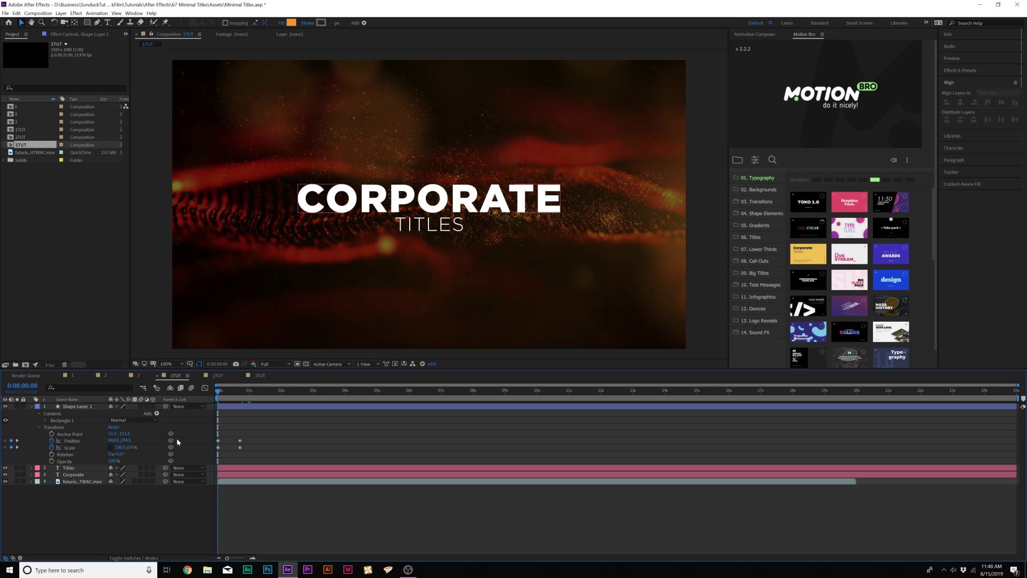
left_click(222, 391)
left_click_drag(227, 392, 248, 389)
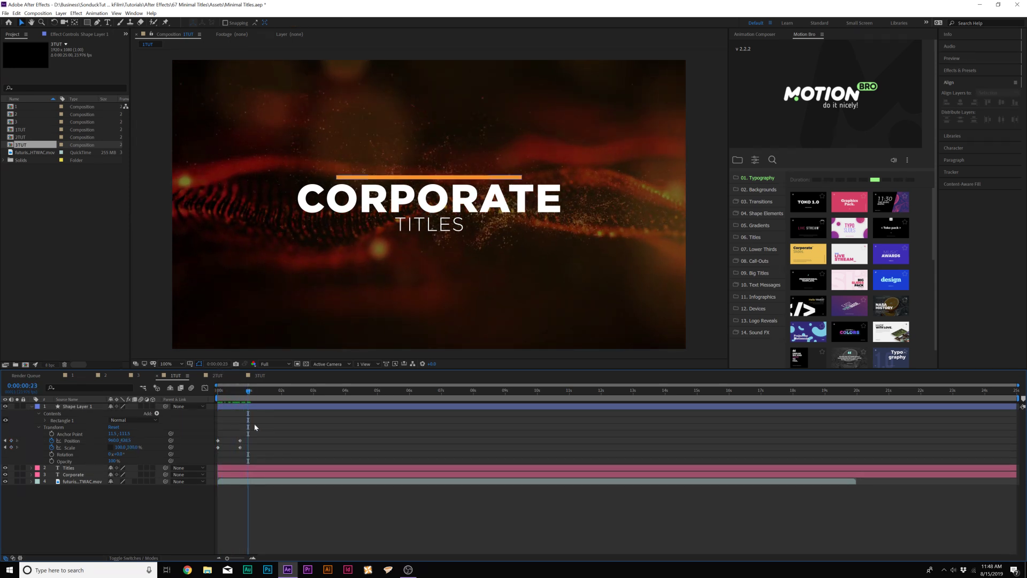
left_click_drag(255, 426, 187, 461)
key("F9")
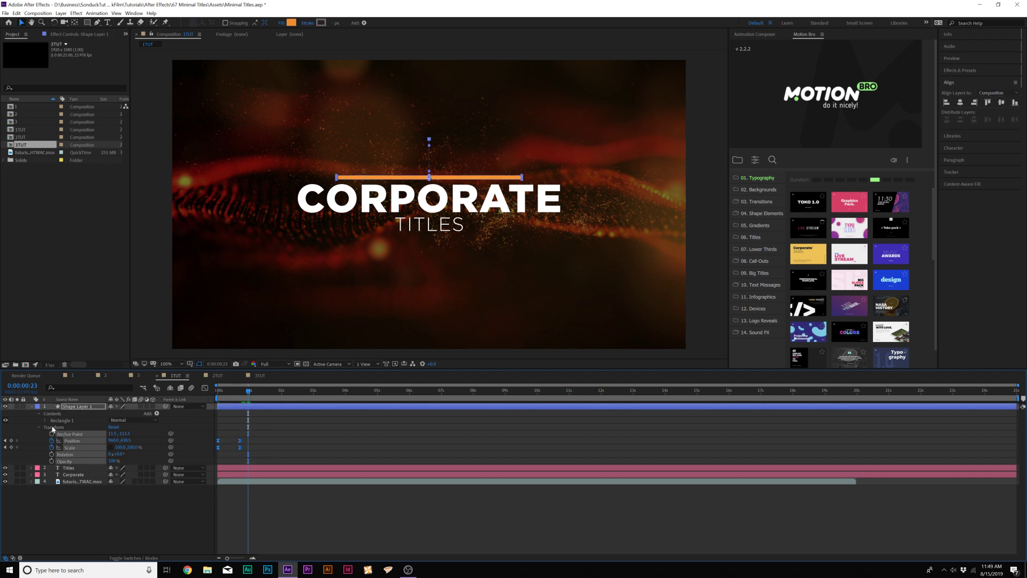
left_click(31, 407)
Step: Add Position keyframes to both text layers, shifted later to about frame 22
left_click(68, 413)
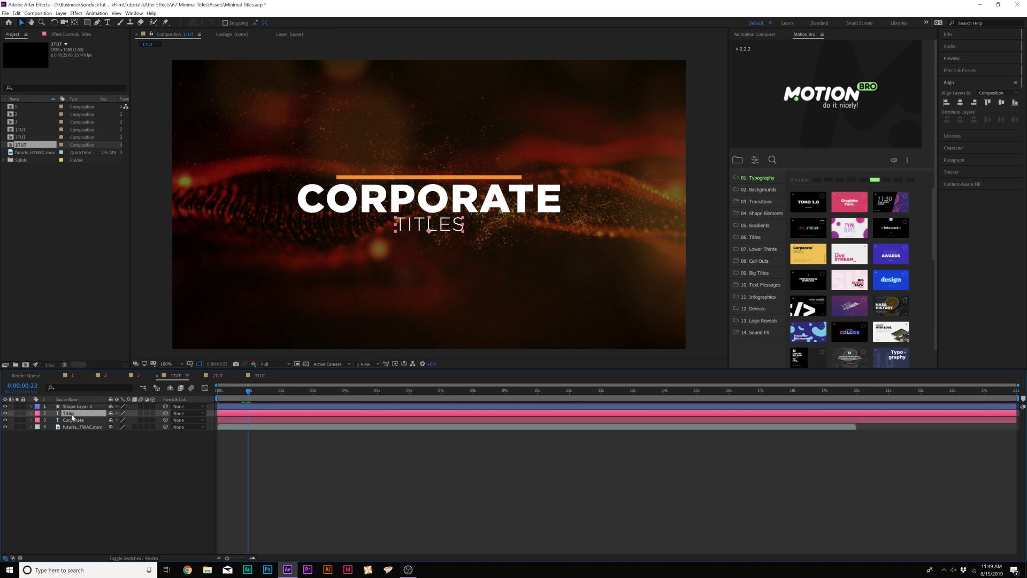
left_click(72, 421)
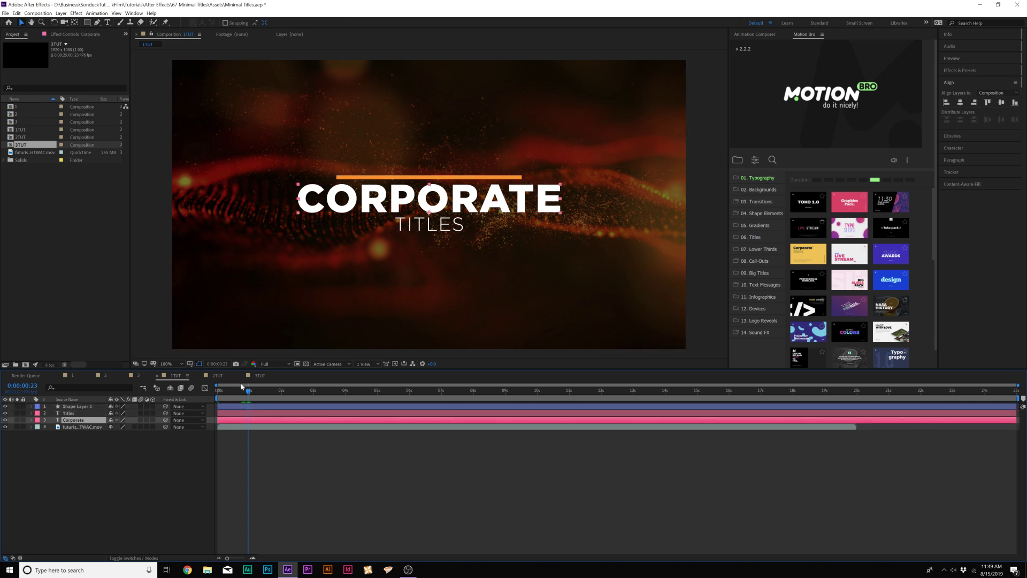
key("p")
key("Home")
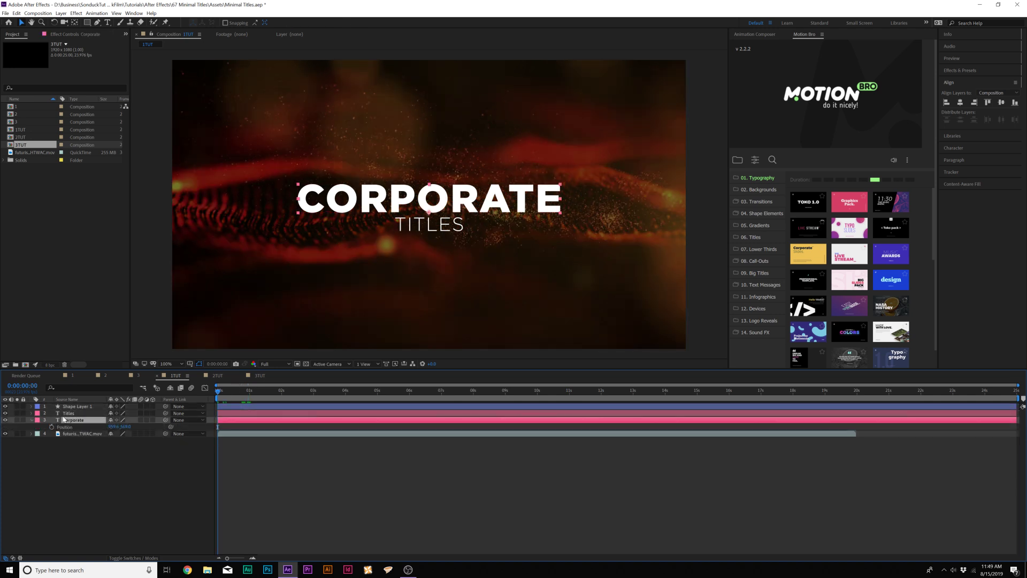
left_click(69, 412, "shift")
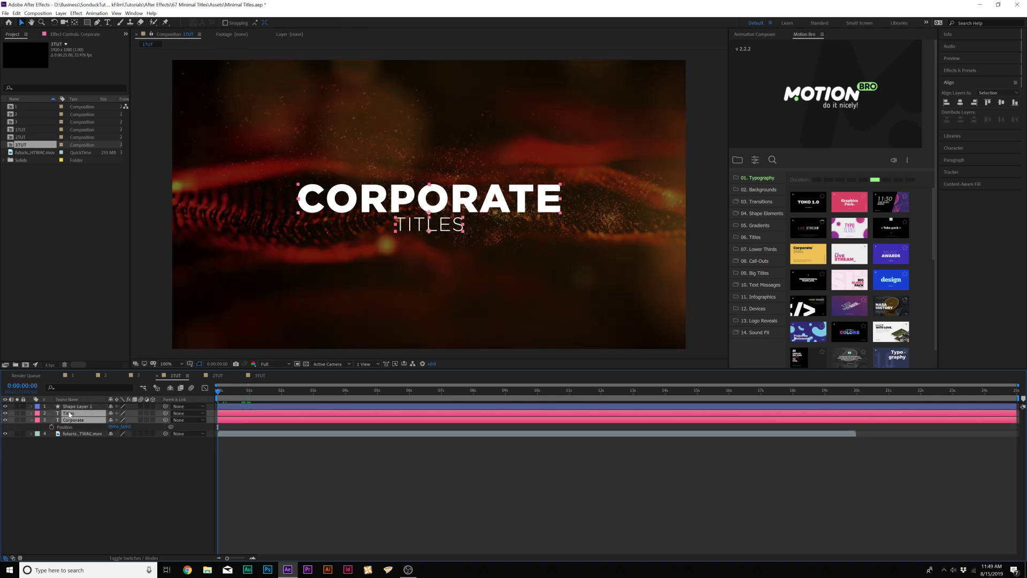
key("p")
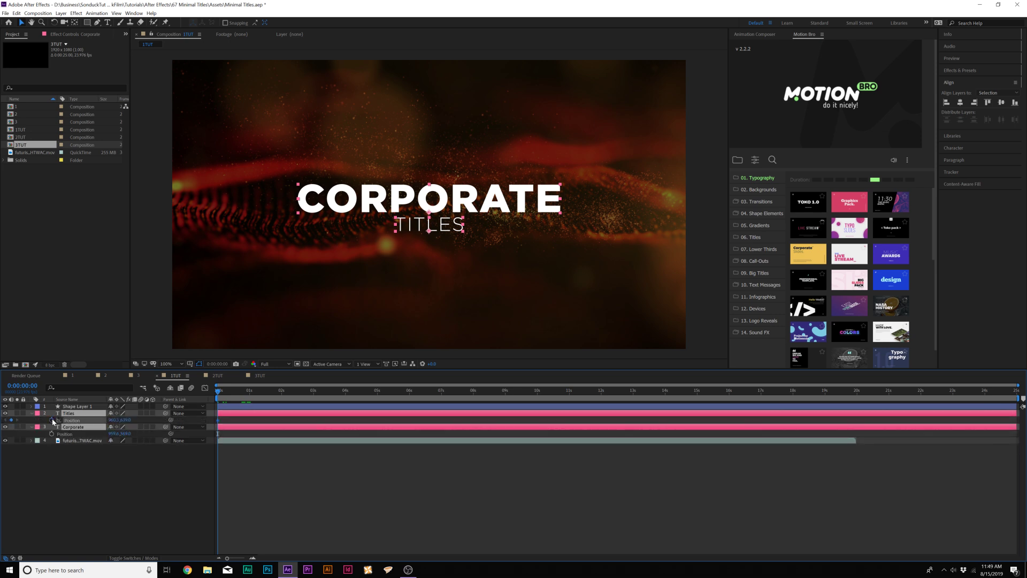
left_click(51, 420)
left_click_drag(242, 420, 276, 420)
key("space")
key("space")
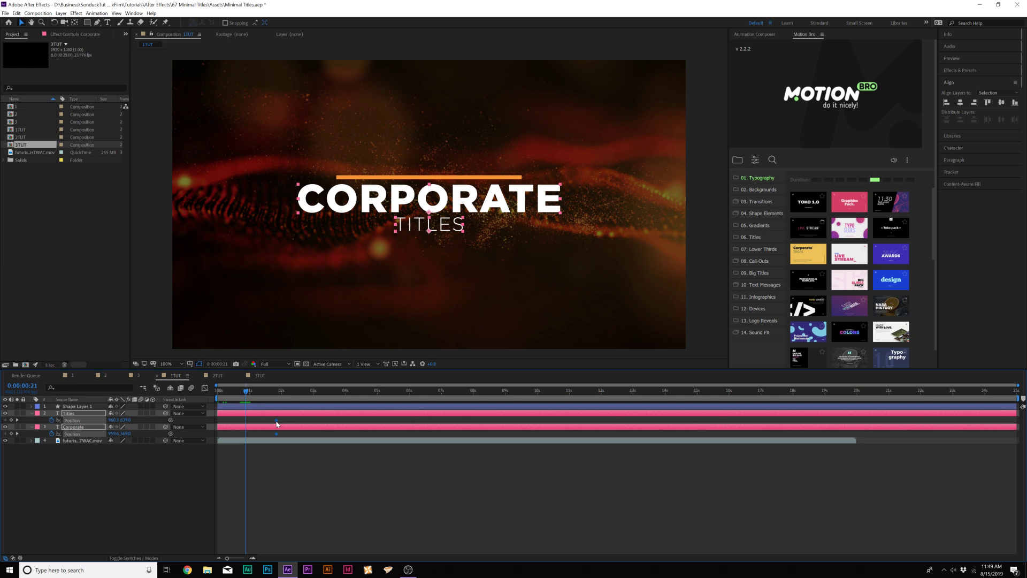
left_click(248, 391)
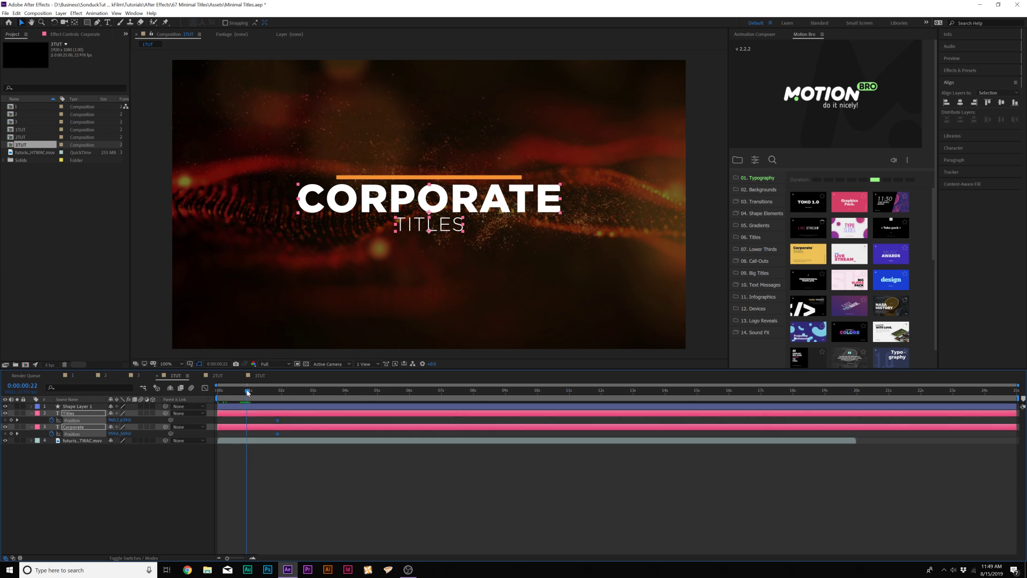
Step: Raise CORPORATE's starting position above the orange line
left_click(97, 470)
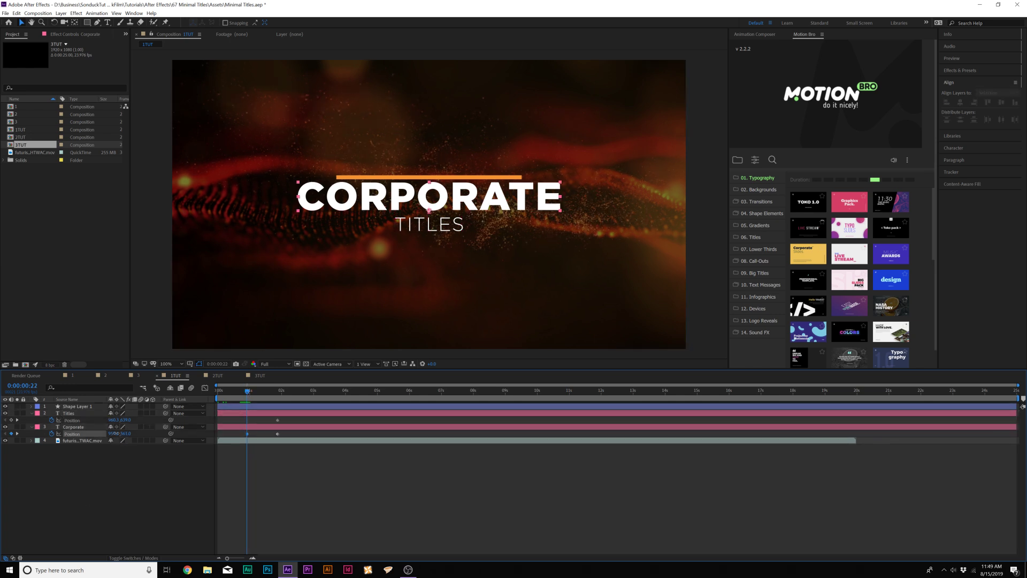
left_click_drag(124, 433, 112, 507)
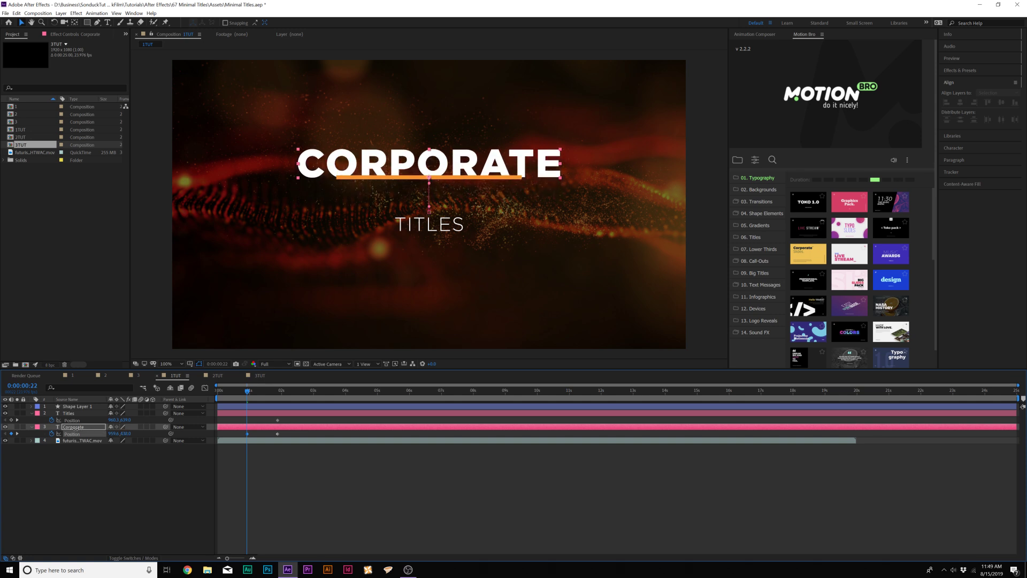
left_click(112, 507)
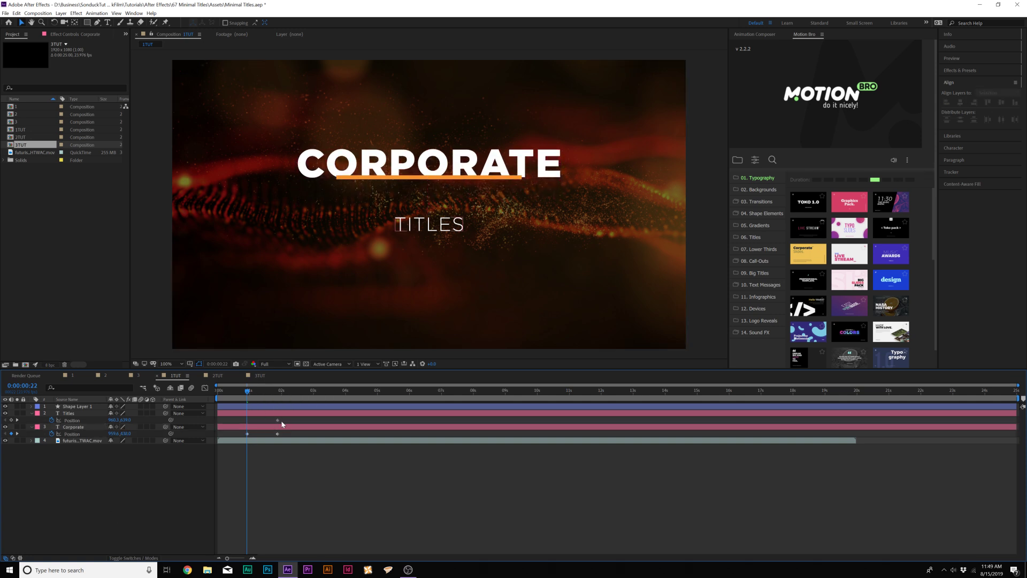
left_click(75, 414)
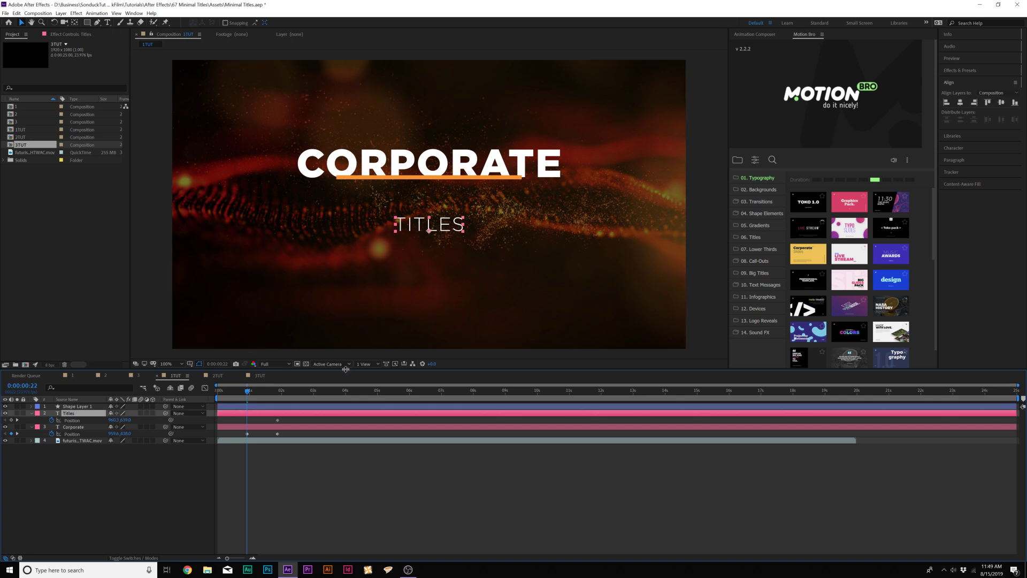
left_click_drag(253, 394, 303, 420)
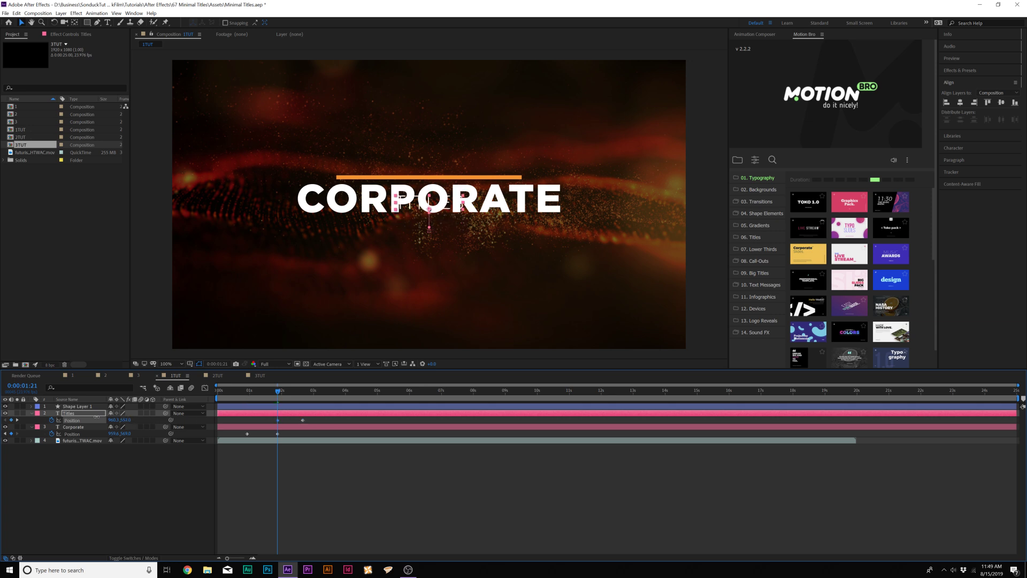
Step: Apply Easy Ease (F9) to the four text position keyframes
left_click(311, 434)
key("u")
key("k")
left_click_drag(311, 434, 222, 454)
key("F9")
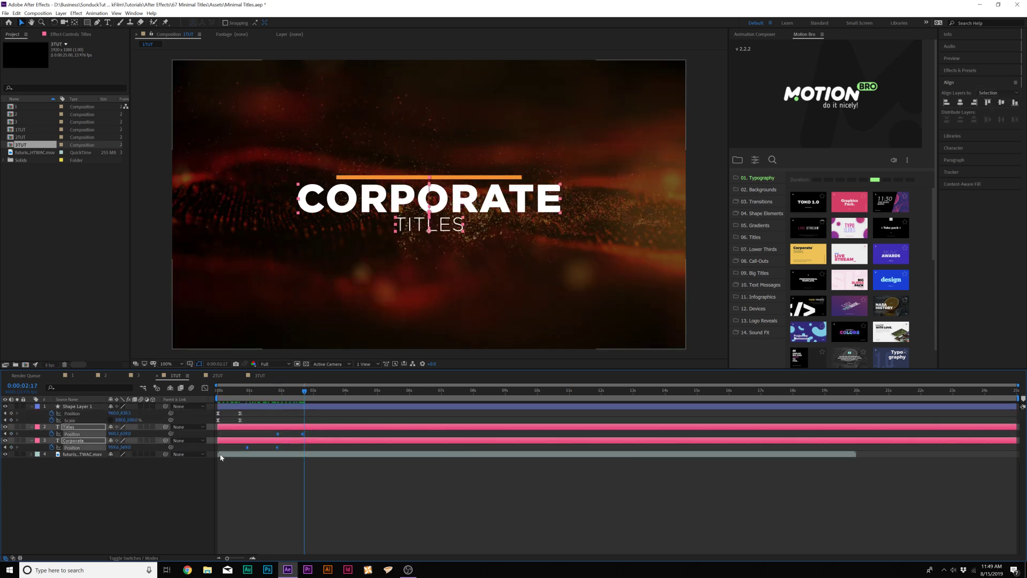
Step: Play the title animation from the start to review it
left_click(275, 465)
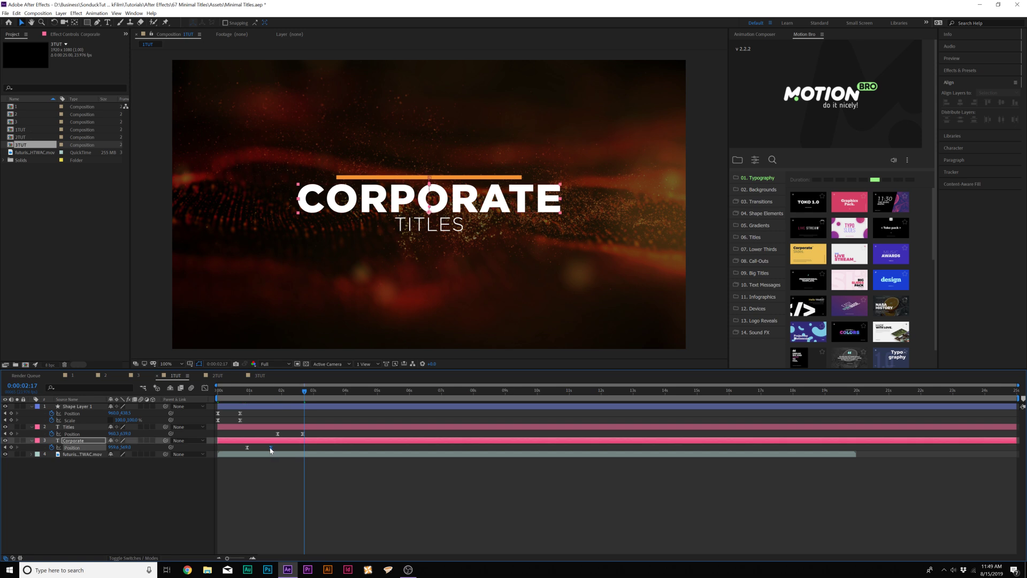
key("u")
key("Home")
key("space")
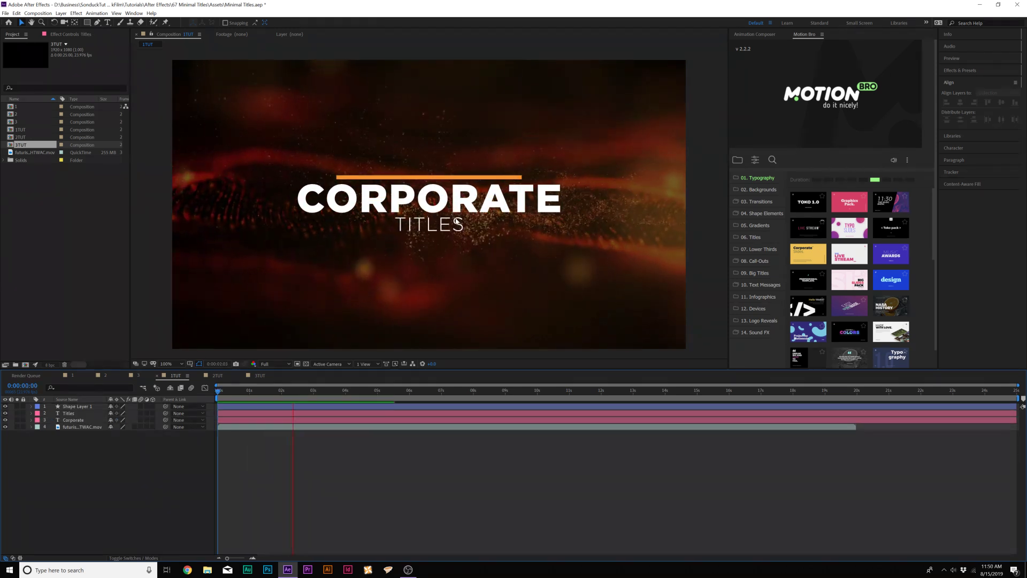
key("space")
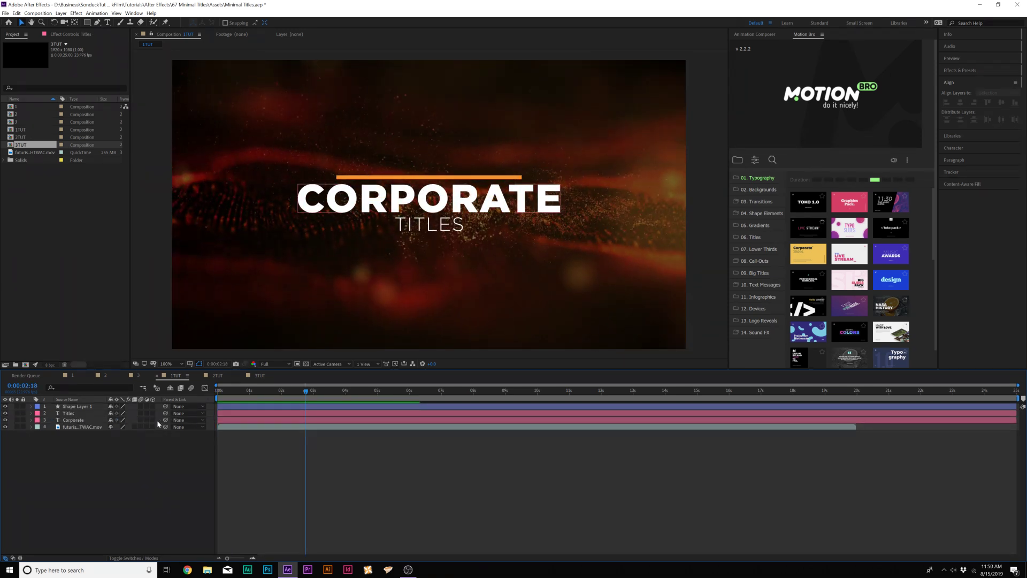
Step: Pre-compose the Corporate and Titles layers into Corporate Comp 1 and Titles Comp 1
left_click(75, 421)
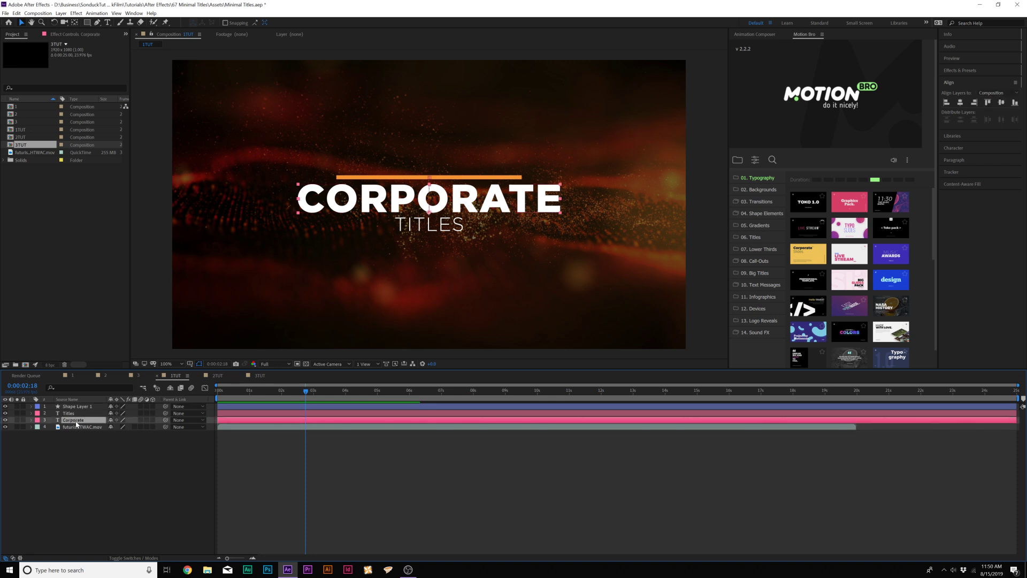
left_click(61, 13)
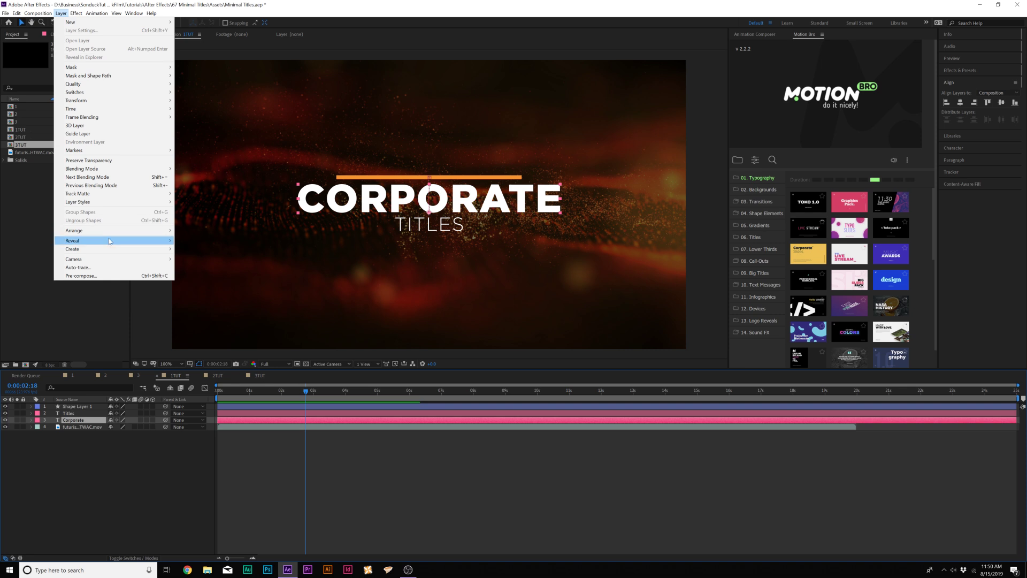
left_click(110, 275)
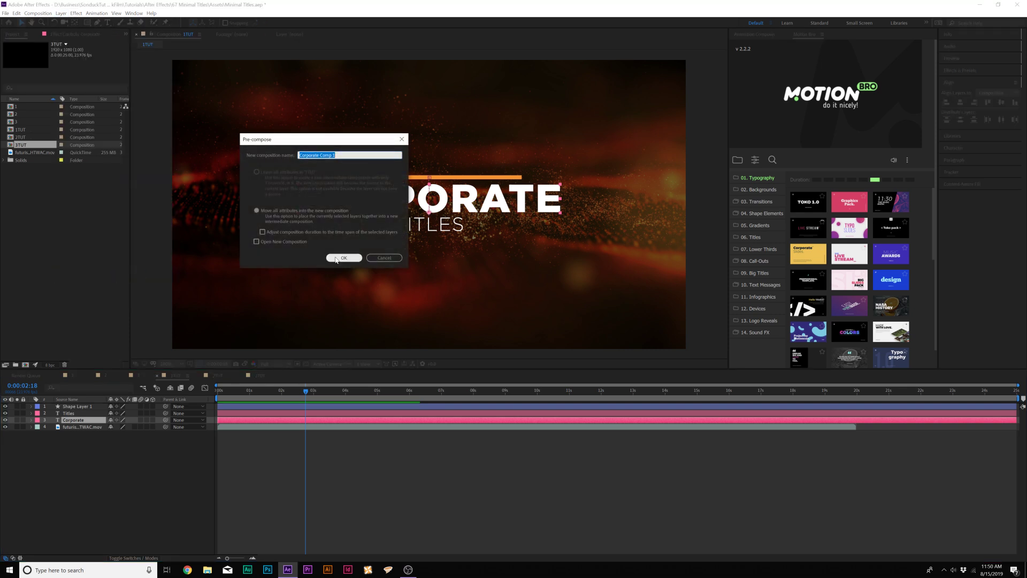
left_click(344, 260)
left_click(72, 413)
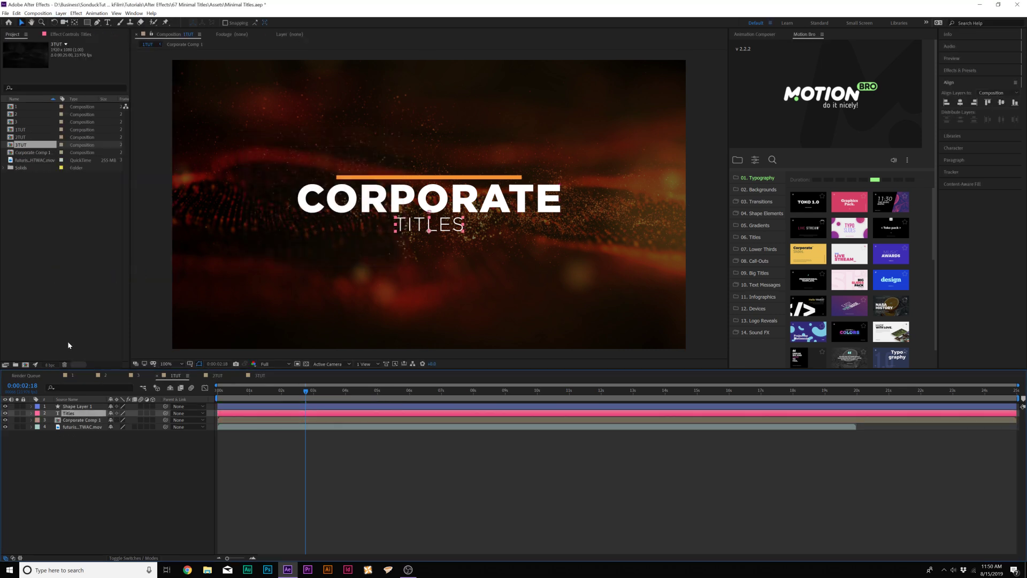
key("ctrl+shift+c")
key("Return")
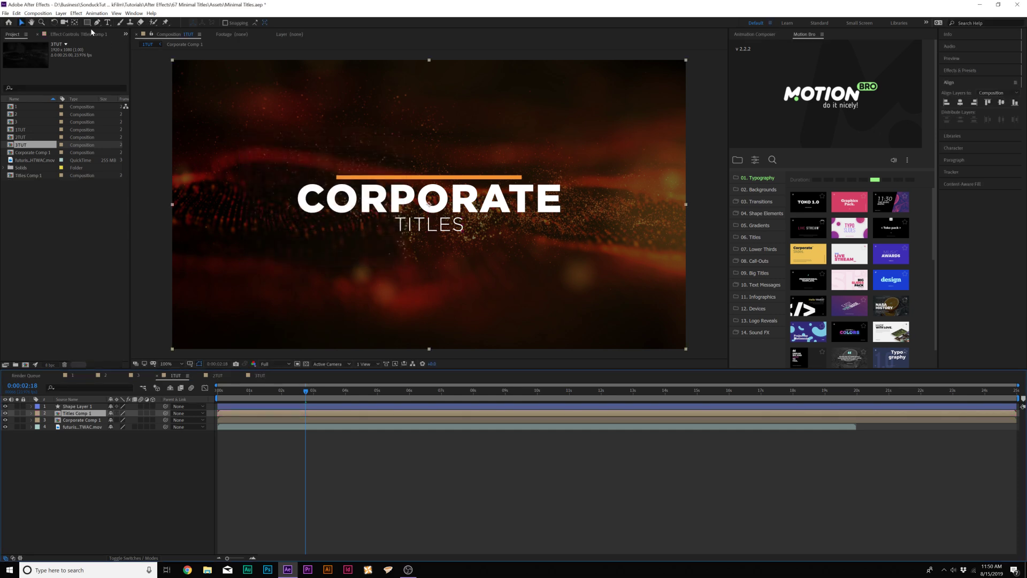
Step: Draw a rectangular mask over the CORPORATE title on Corporate Comp 1
left_click(87, 22)
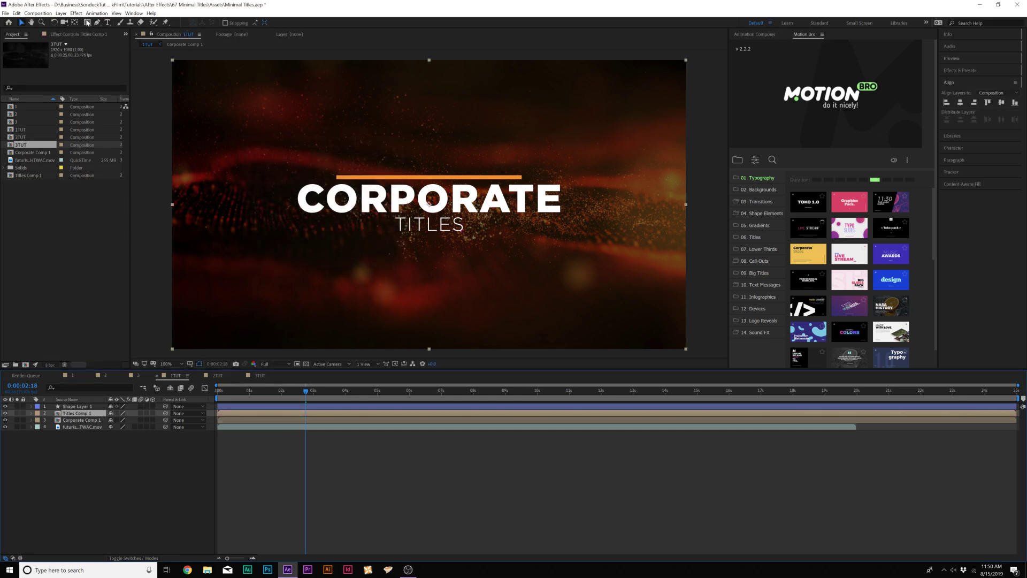
left_click(69, 420)
key("period")
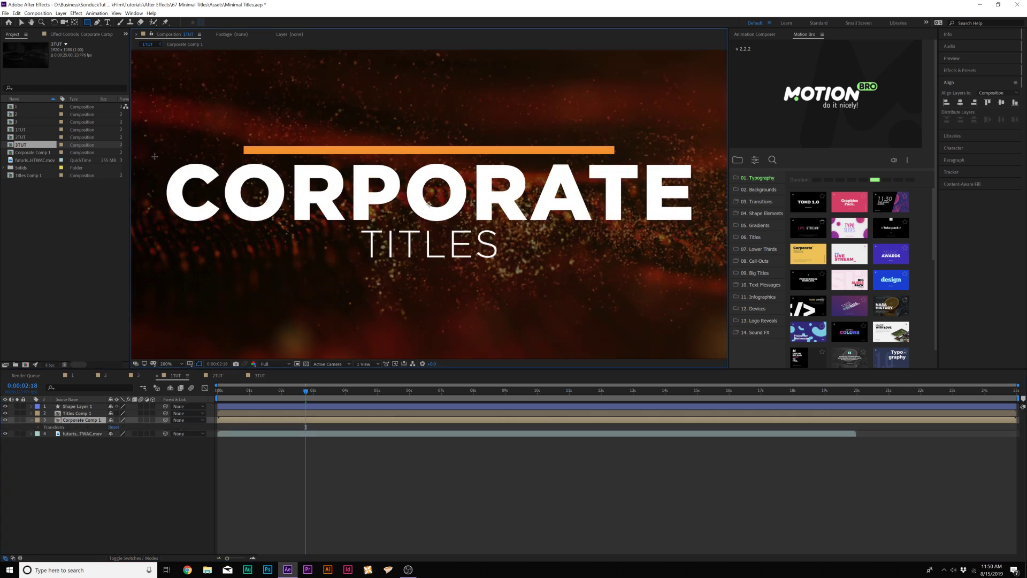
left_click_drag(154, 155, 724, 238)
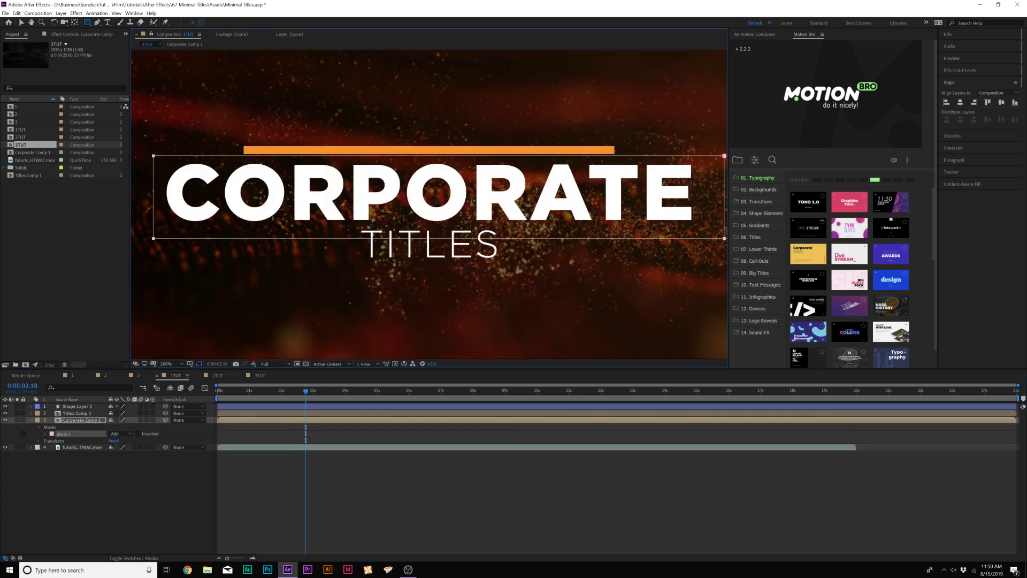
left_click(115, 531)
left_click_drag(306, 391, 263, 400)
key("space")
key("space")
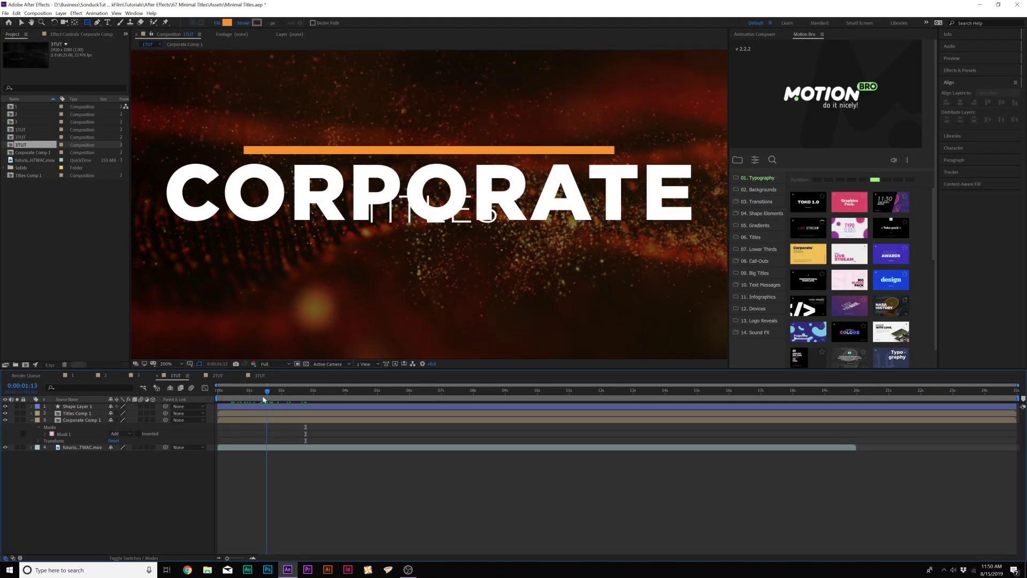
Step: Nudge Mask 1 up slightly and preview the masked title
left_click(60, 434)
key("Up")
key("Up")
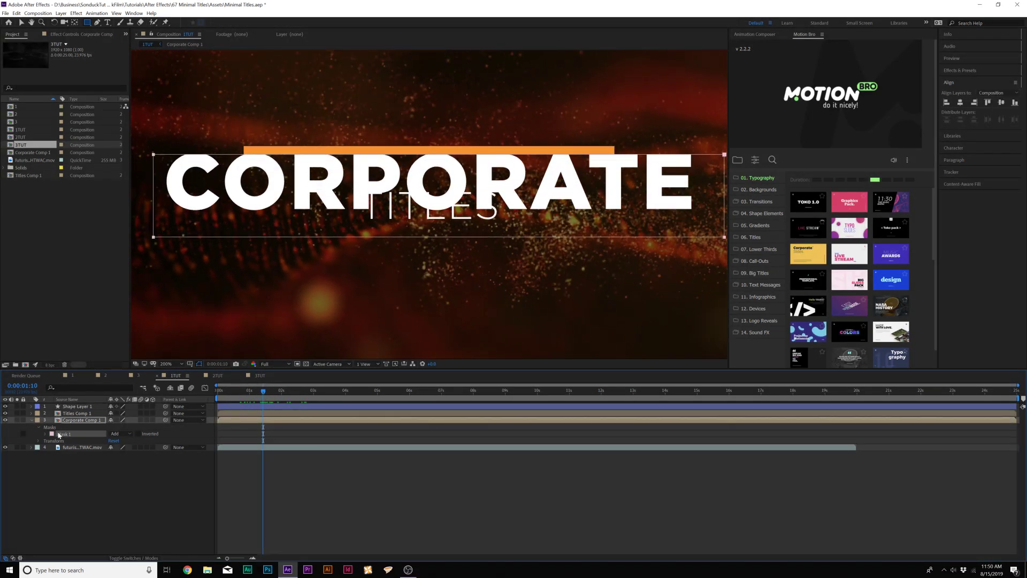
left_click(155, 481)
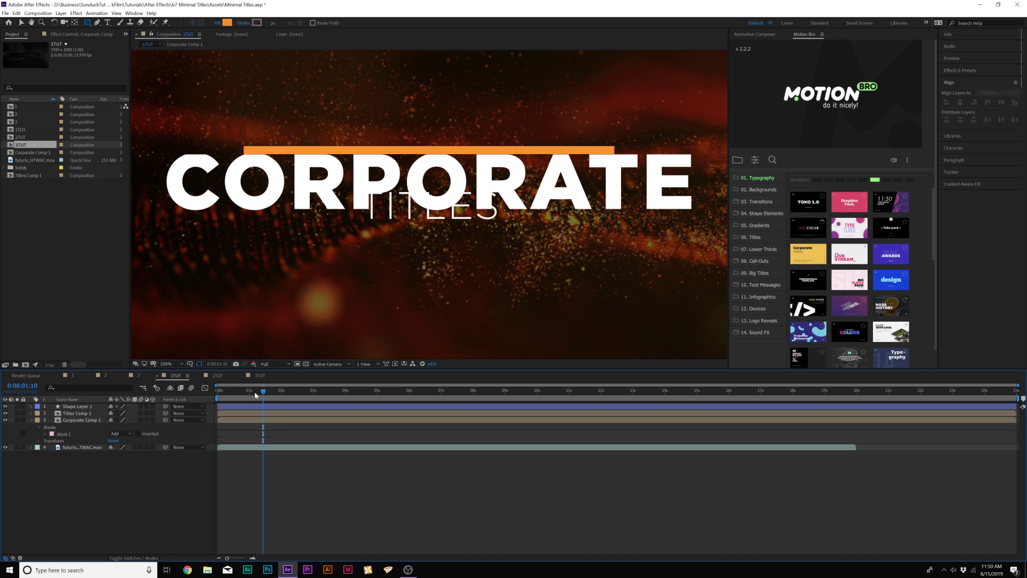
left_click(224, 390)
key("space")
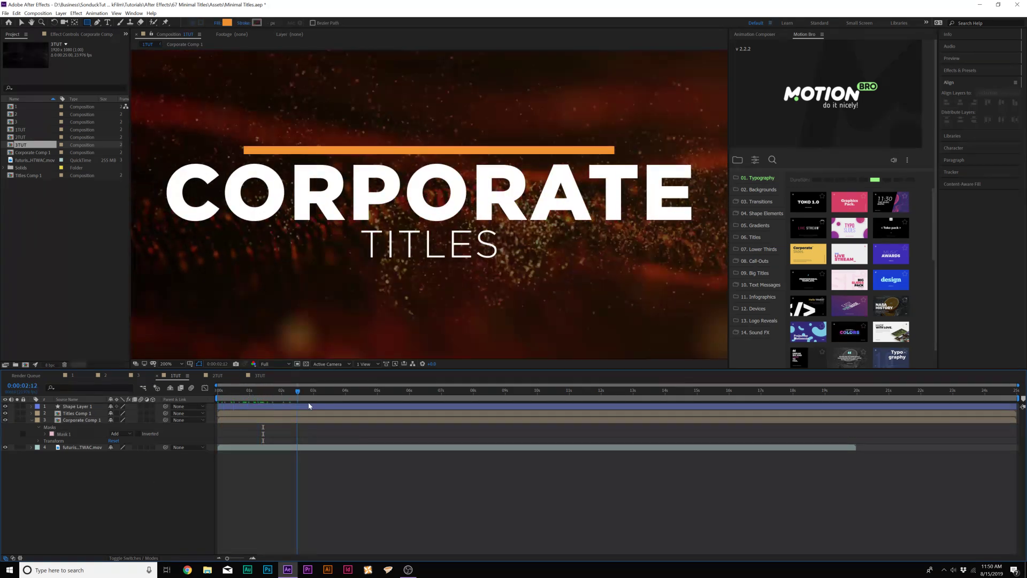
left_click(78, 412)
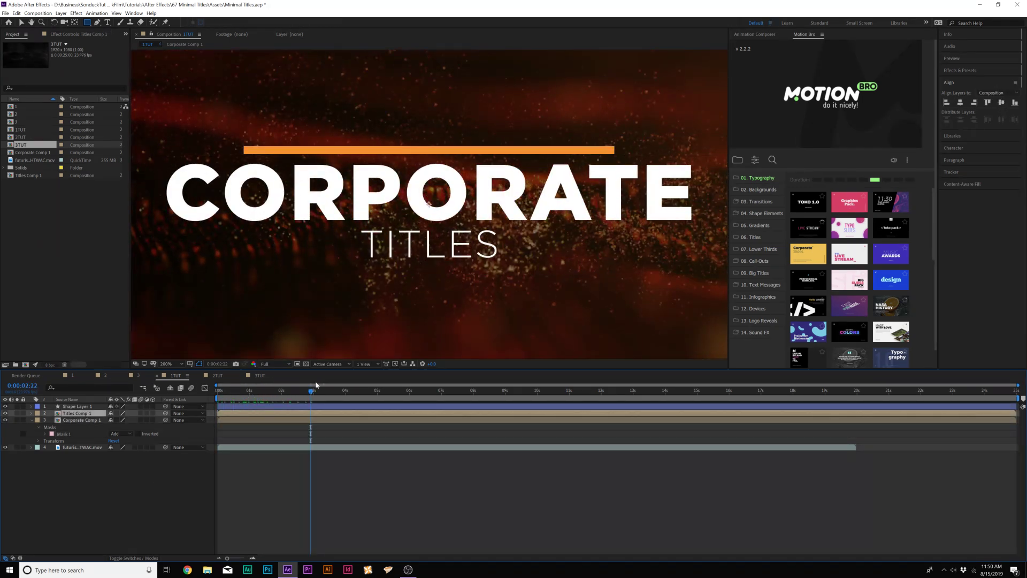
Step: Back near 0:00:02:08, draw a rectangular mask around the TITLES subtitle
left_click(292, 391)
left_click_drag(283, 395, 268, 395)
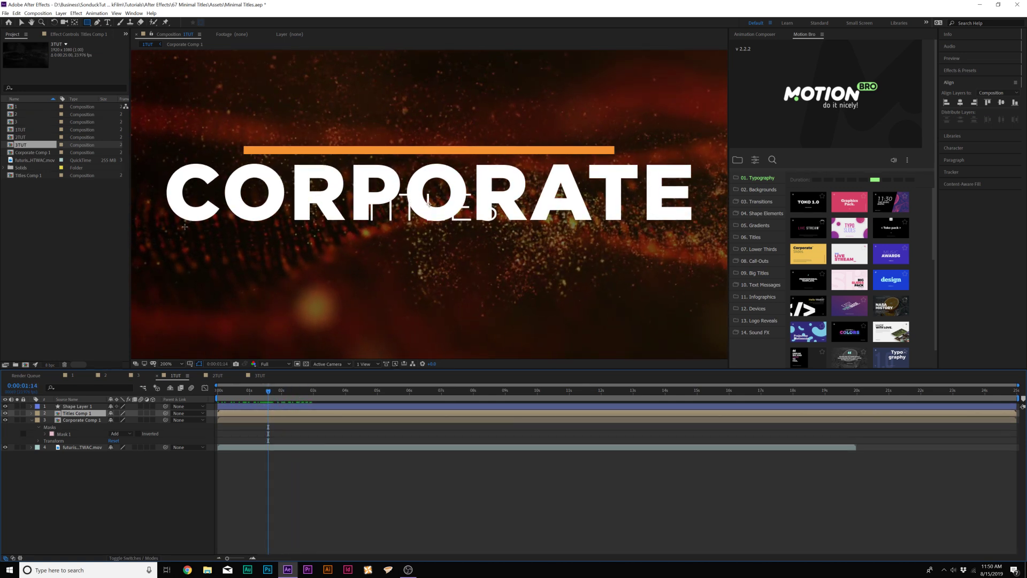
left_click_drag(169, 221, 727, 330)
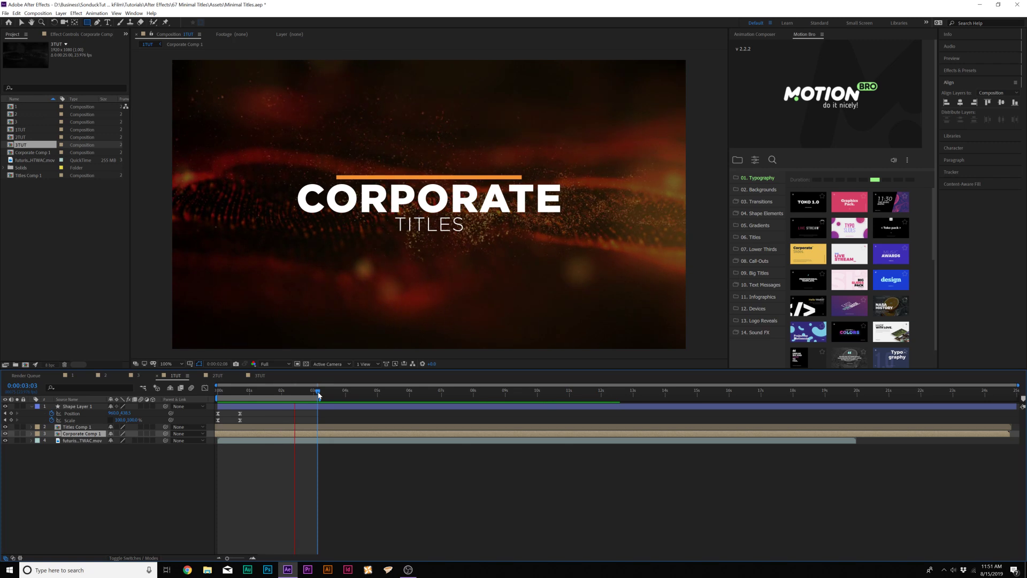
key("space")
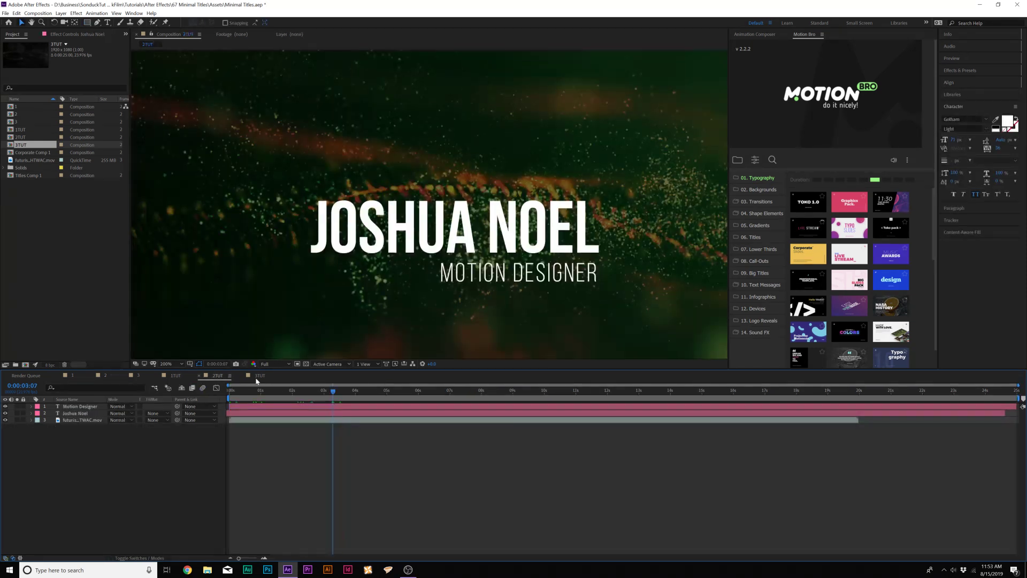
Step: Check the fonts of the name and MOTION DESIGNER layers, then refit the view
key("period")
left_click(400, 246)
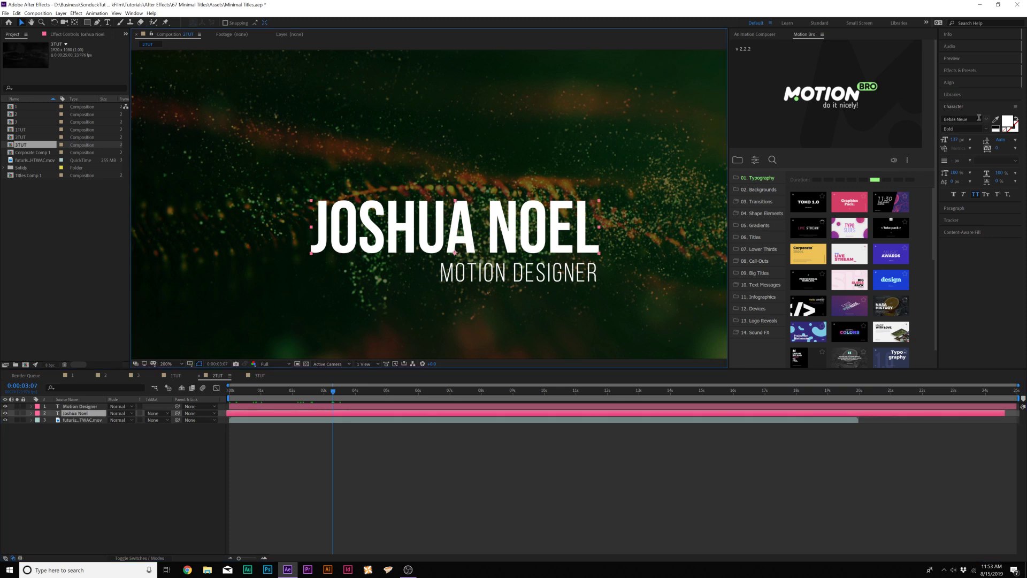
left_click(507, 273)
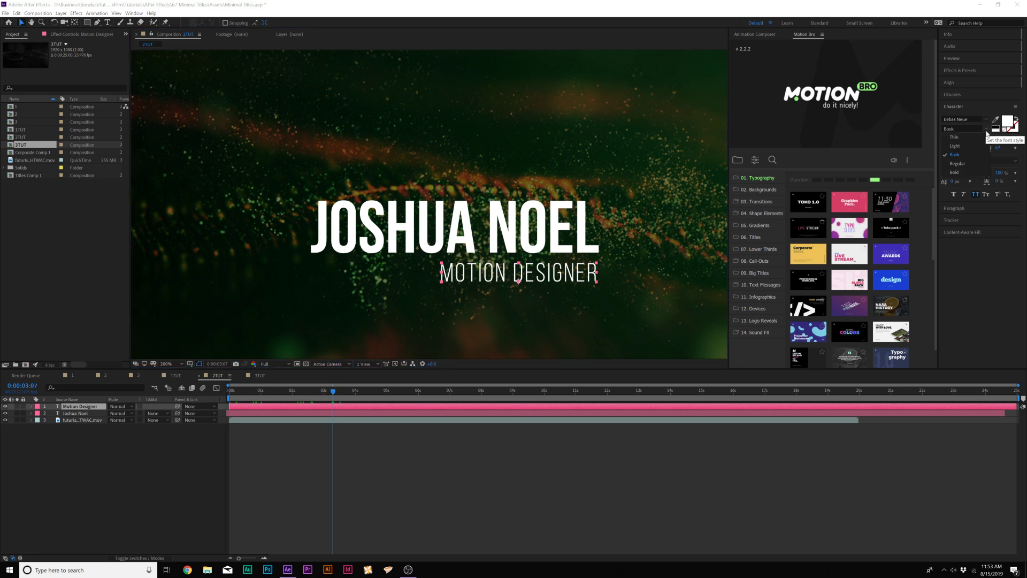
left_click(960, 128)
mouse_move(781, 227)
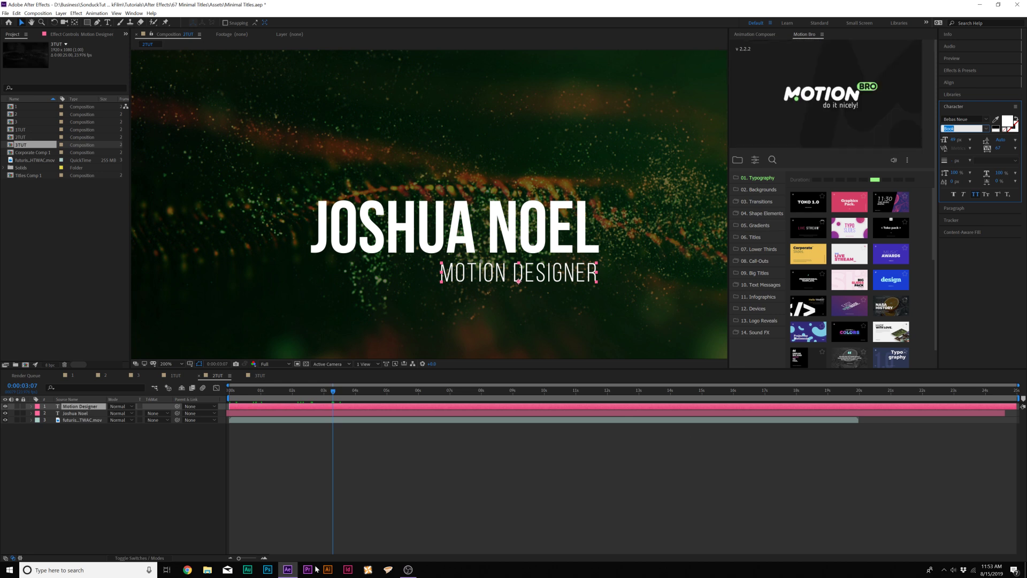
left_click(206, 497)
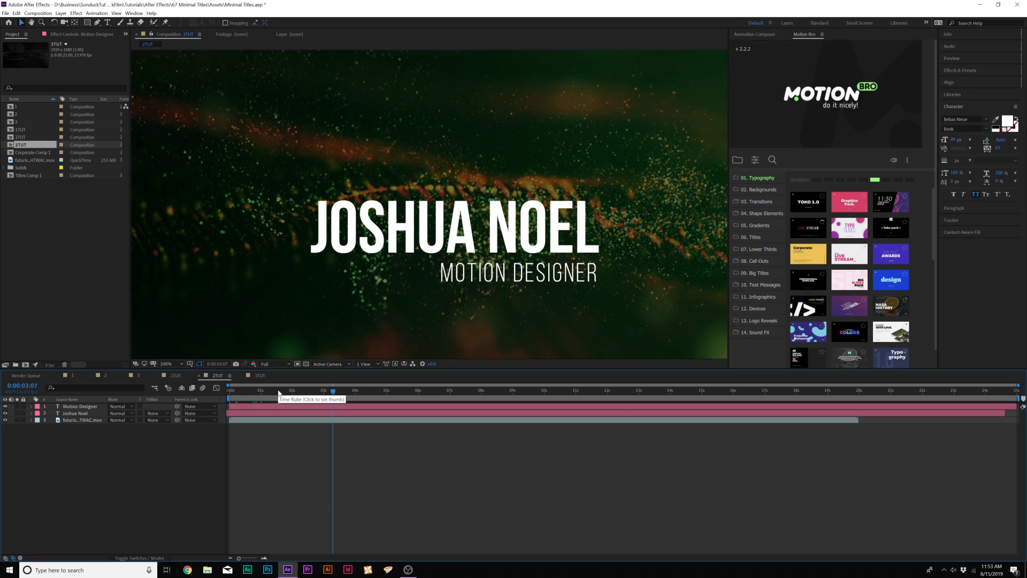
key("comma")
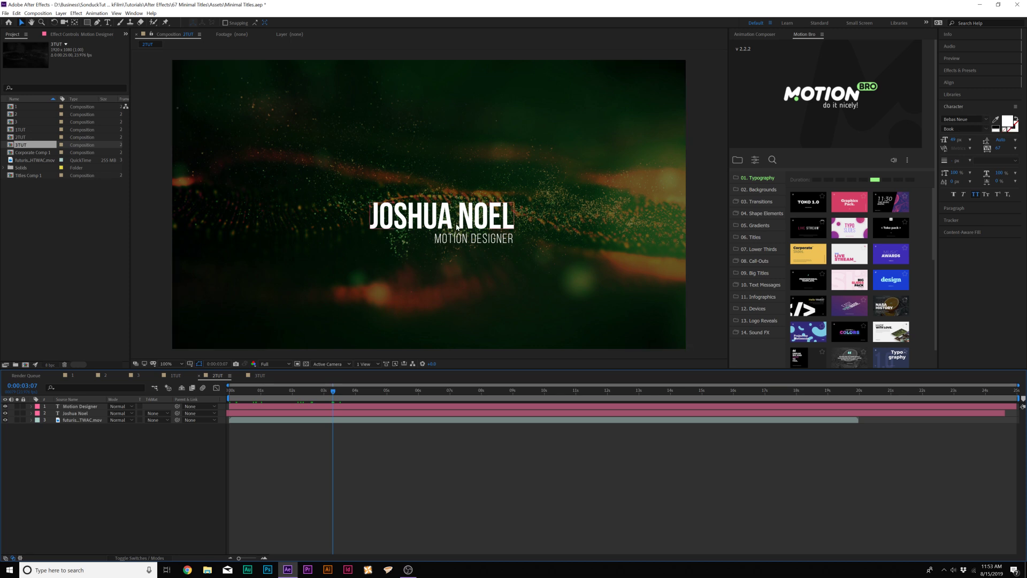
left_click_drag(333, 391, 278, 414)
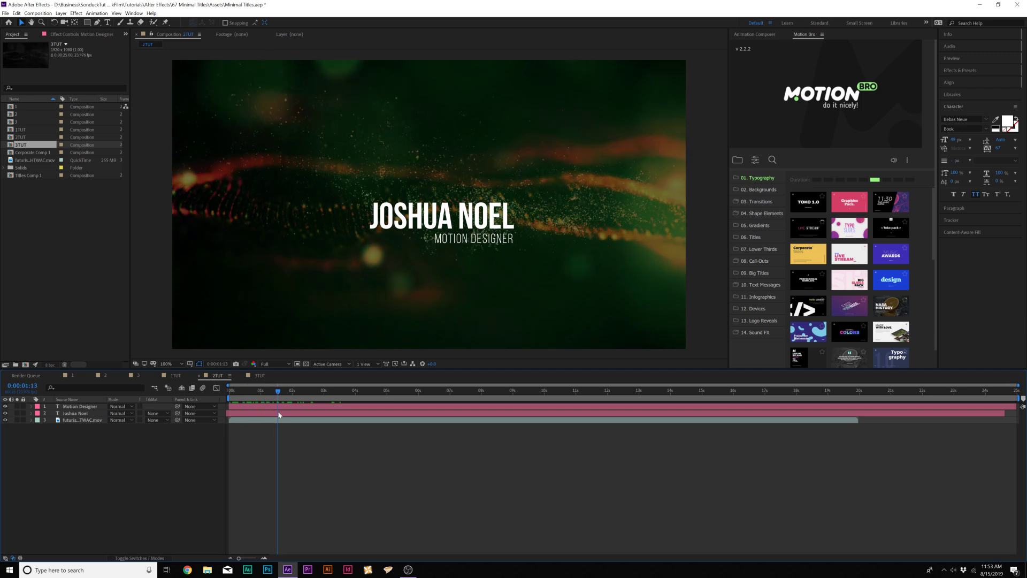
Step: Draw a cyan rectangle bar beneath the name title and zoom in on its edge
left_click(279, 414)
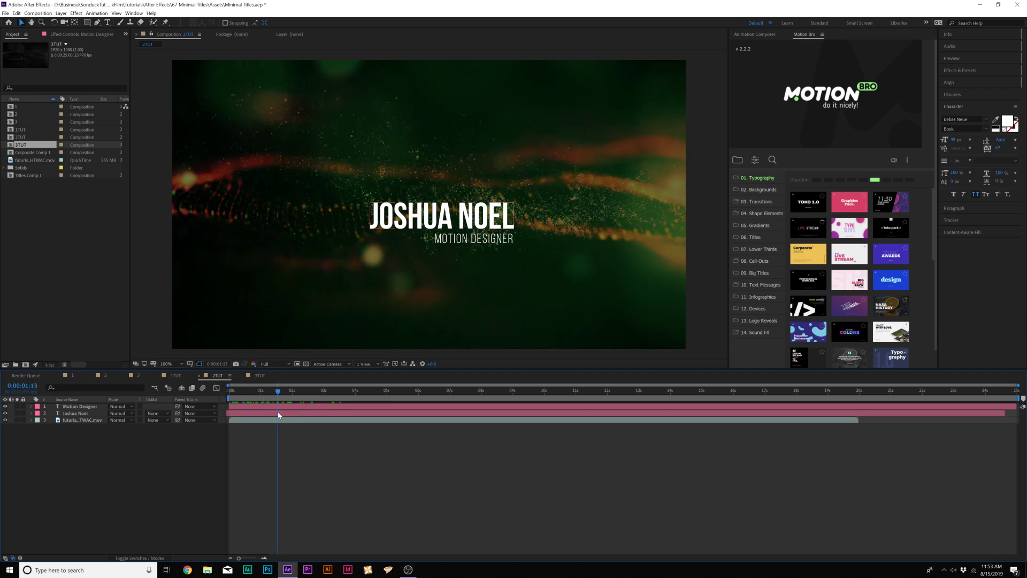
left_click(86, 23)
left_click(123, 22)
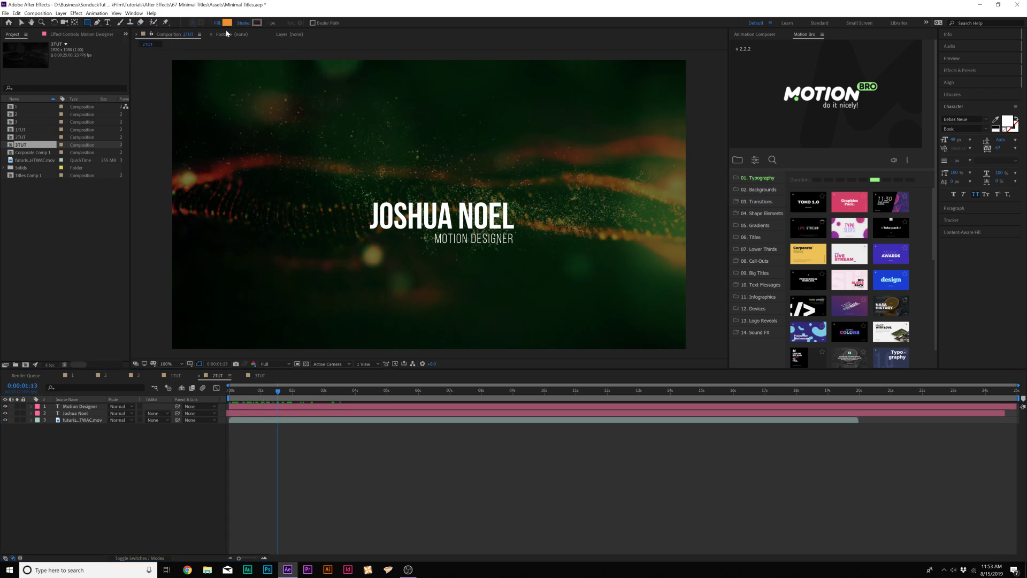
key("period")
left_click_drag(310, 260, 600, 283)
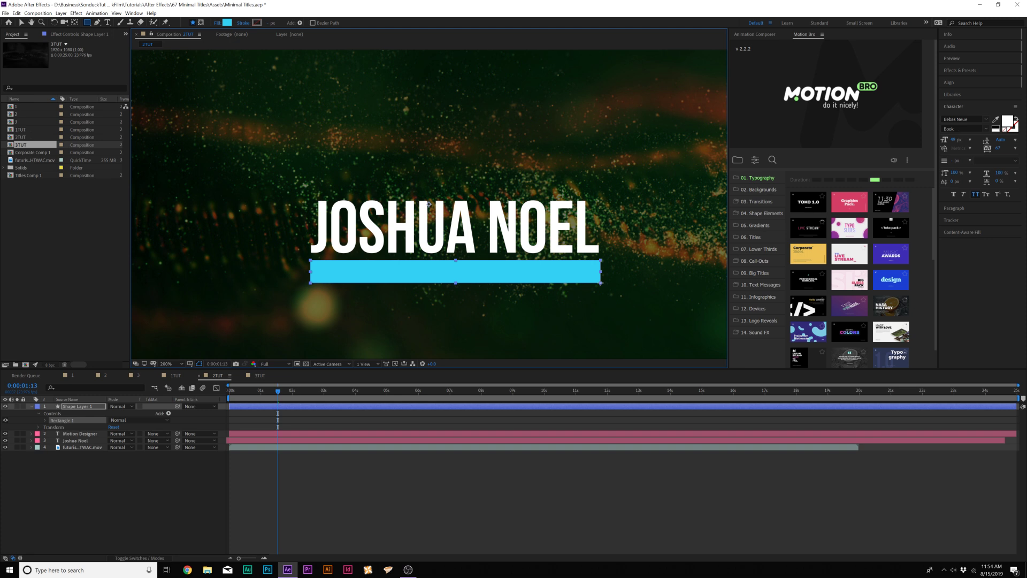
key("period")
key("period")
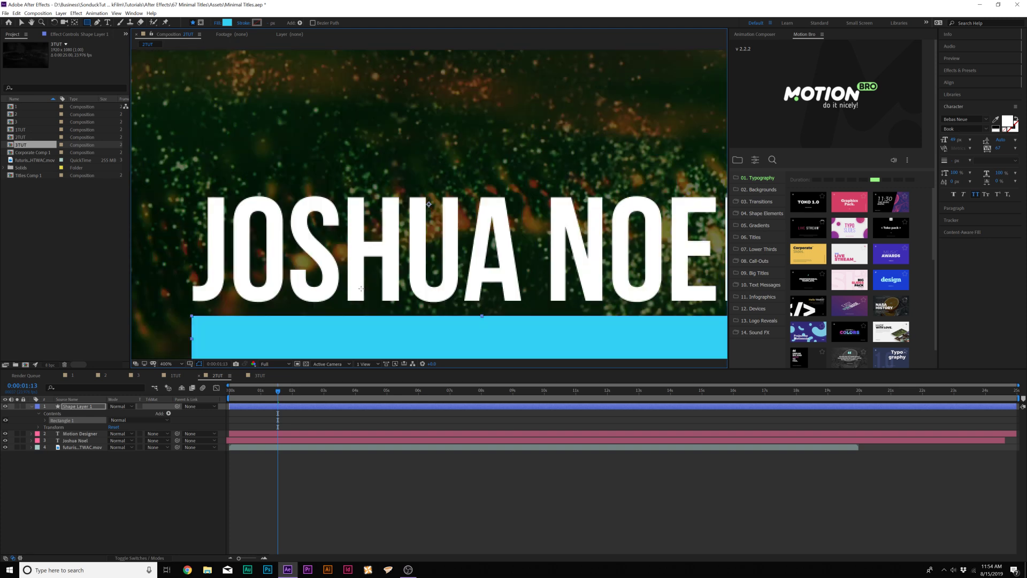
left_click_drag(436, 271, 364, 201)
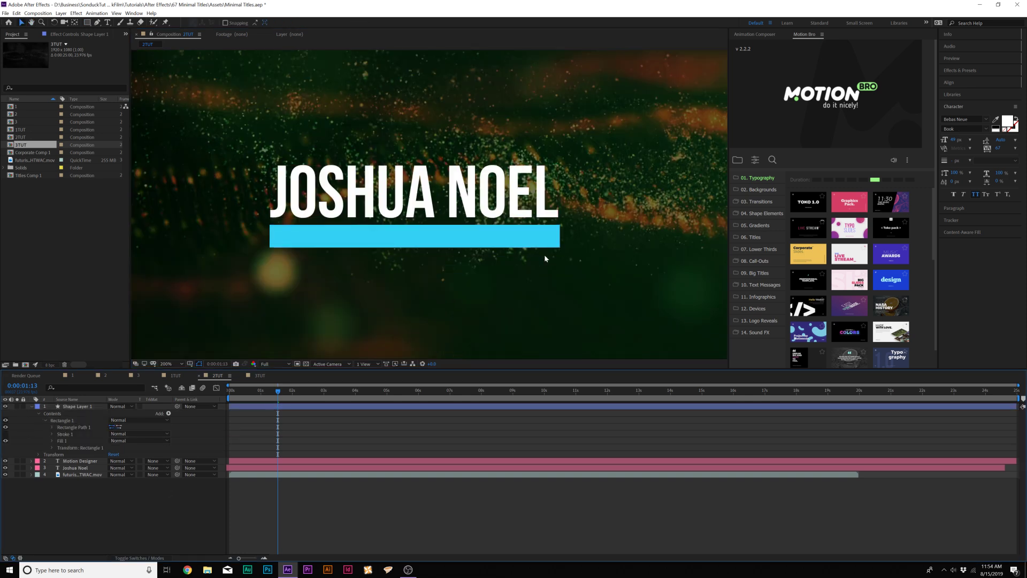
Step: Move the blue bar layer beneath the MOTION DESIGNER text and reveal its Rectangle Path properties
left_click(32, 406)
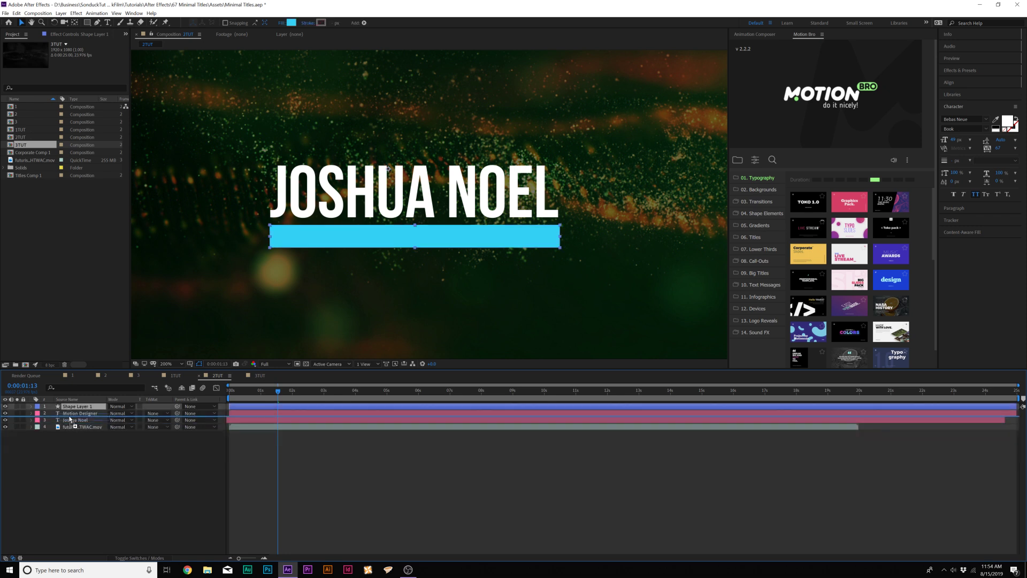
key("ctrl+[")
left_click(98, 467)
left_click(283, 242)
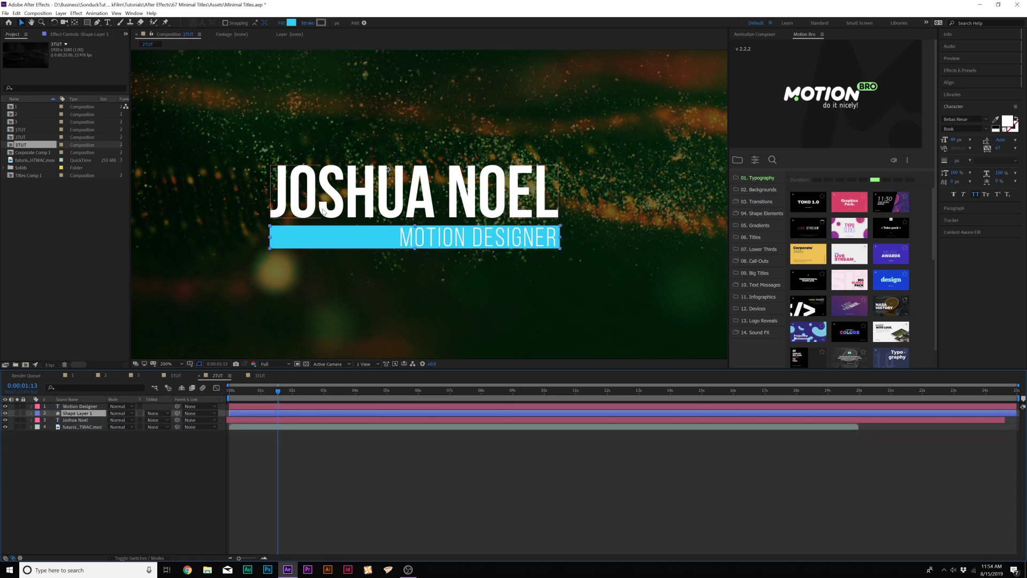
left_click(30, 414)
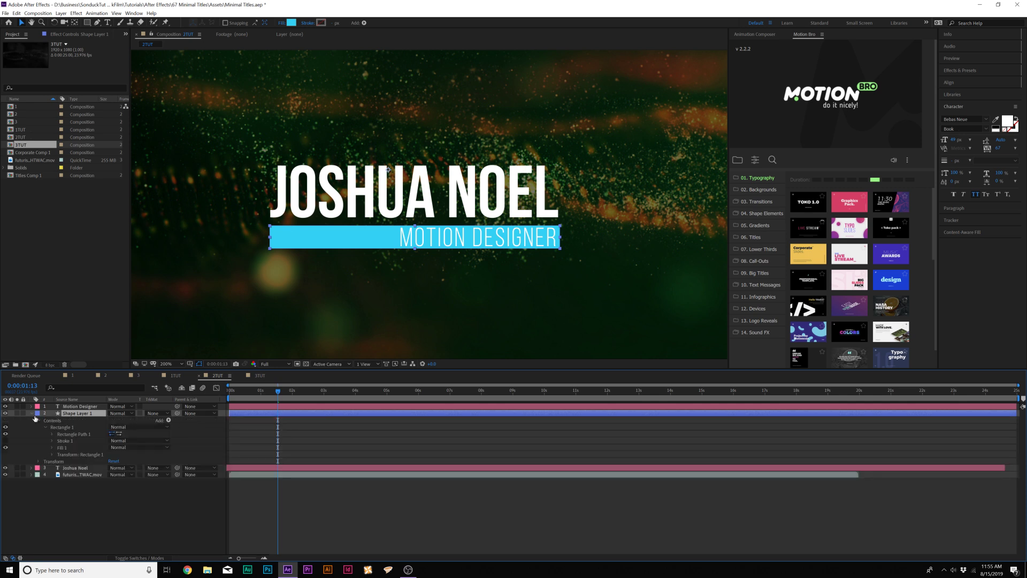
left_click(51, 433)
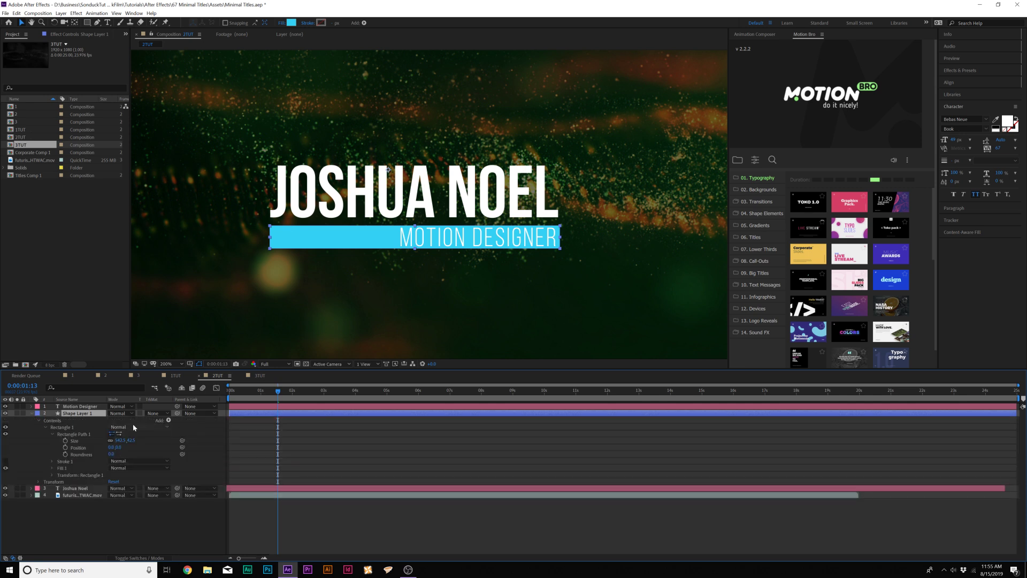
Step: Keyframe the rectangle's Size and Position, with width unlinked and set to 0 at the start
left_click(233, 400)
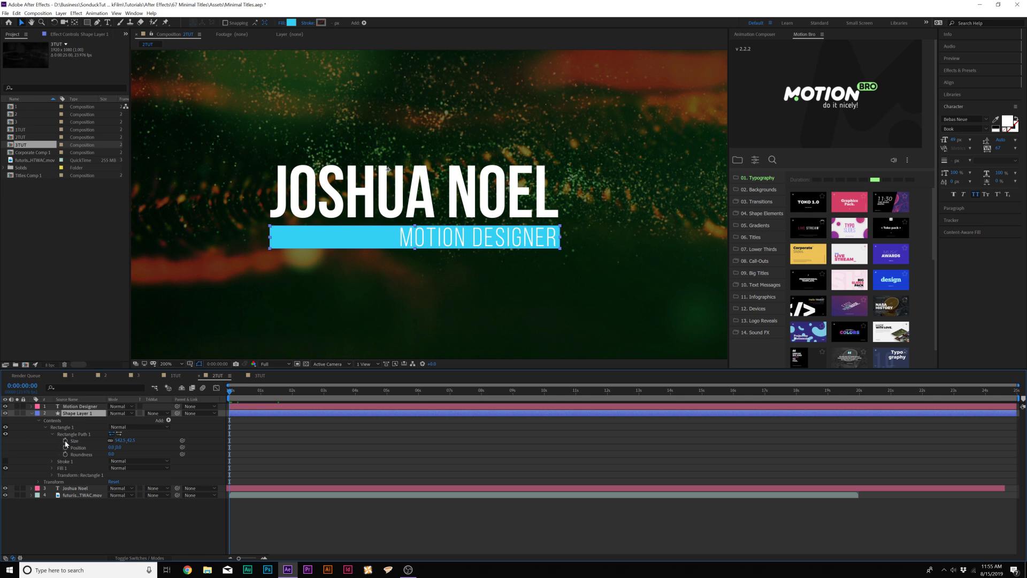
left_click(66, 440)
left_click(65, 447)
mouse_move(252, 431)
left_mouse_down()
mouse_move(224, 452)
mouse_move(234, 440)
left_mouse_up()
left_click(252, 444)
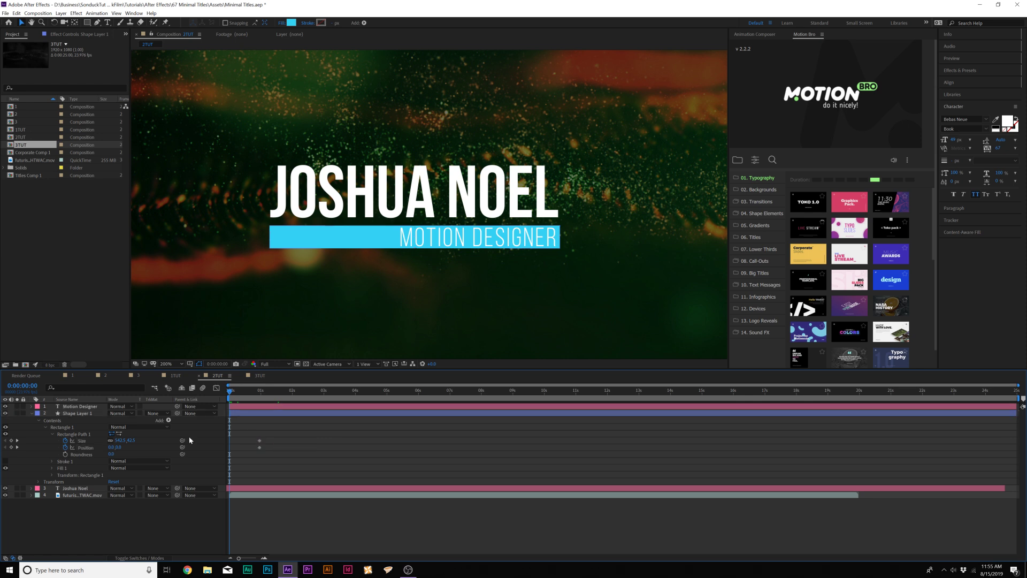
left_click(111, 440)
left_click(122, 441)
key("Return")
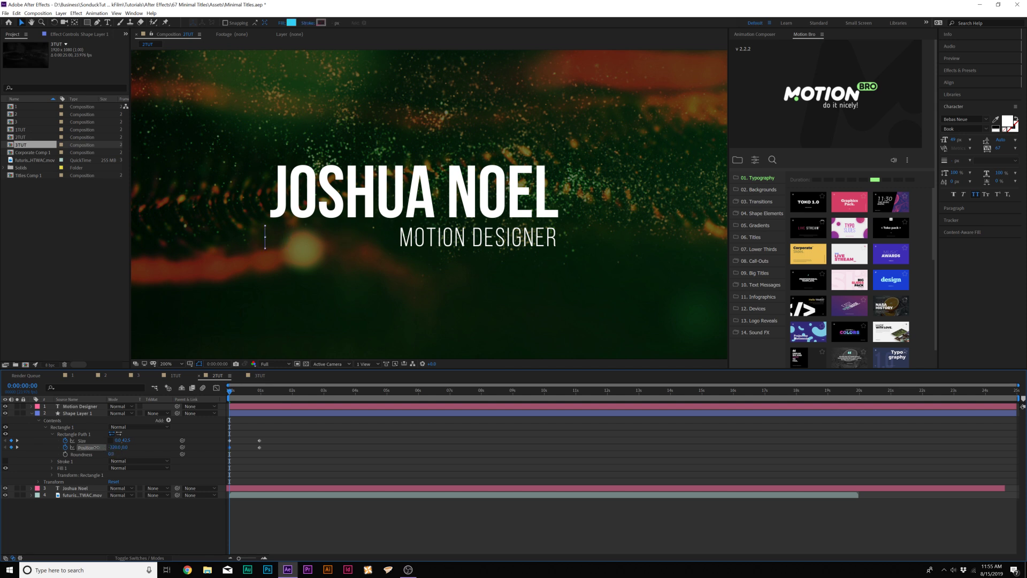
Step: Preview the bar growing to full width at 0:00:00:18 and Easy Ease all its keyframes
left_click(253, 390)
key("space")
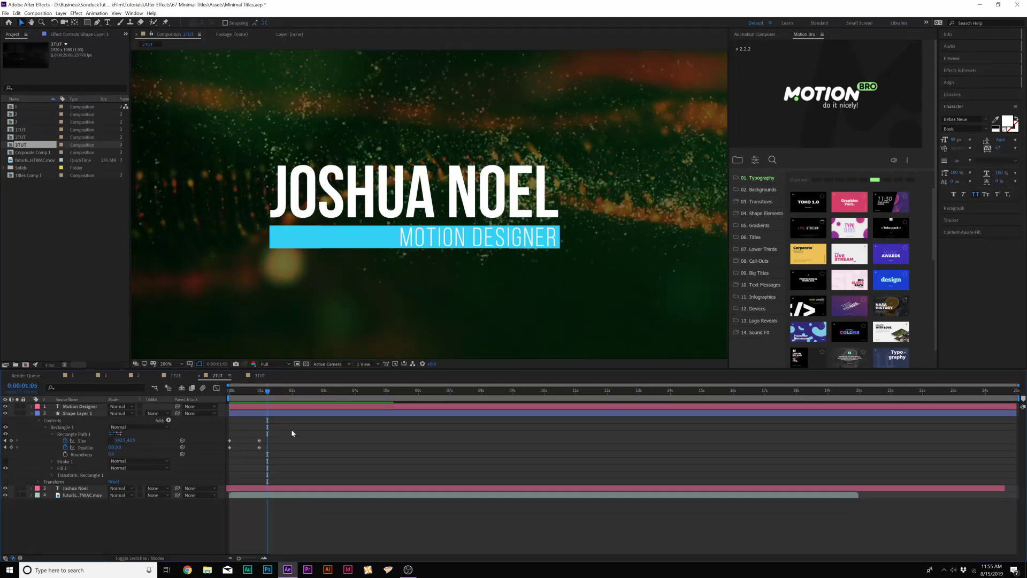
left_click_drag(291, 429, 206, 457)
key("F9")
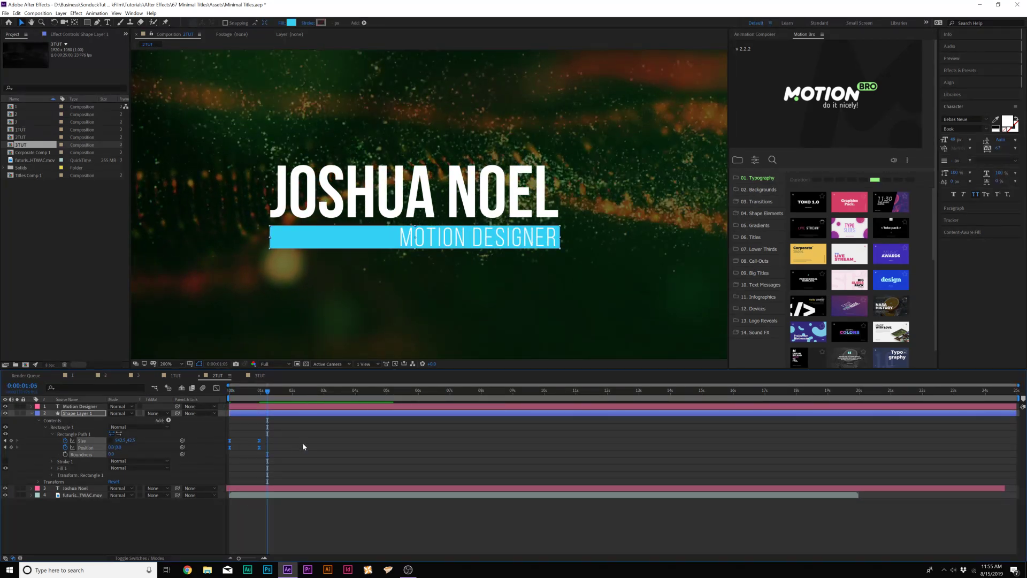
left_click(59, 413)
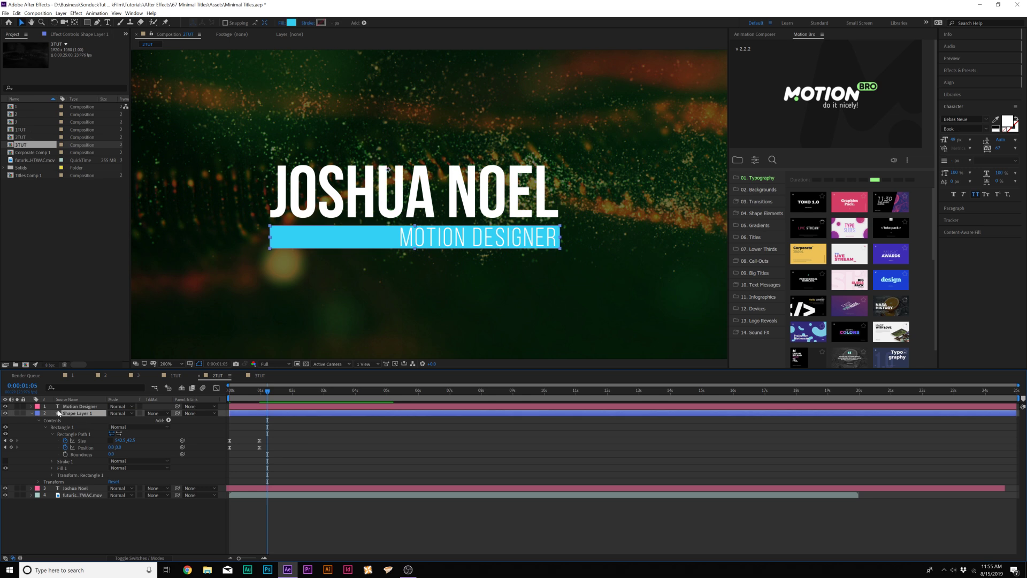
left_click(31, 412)
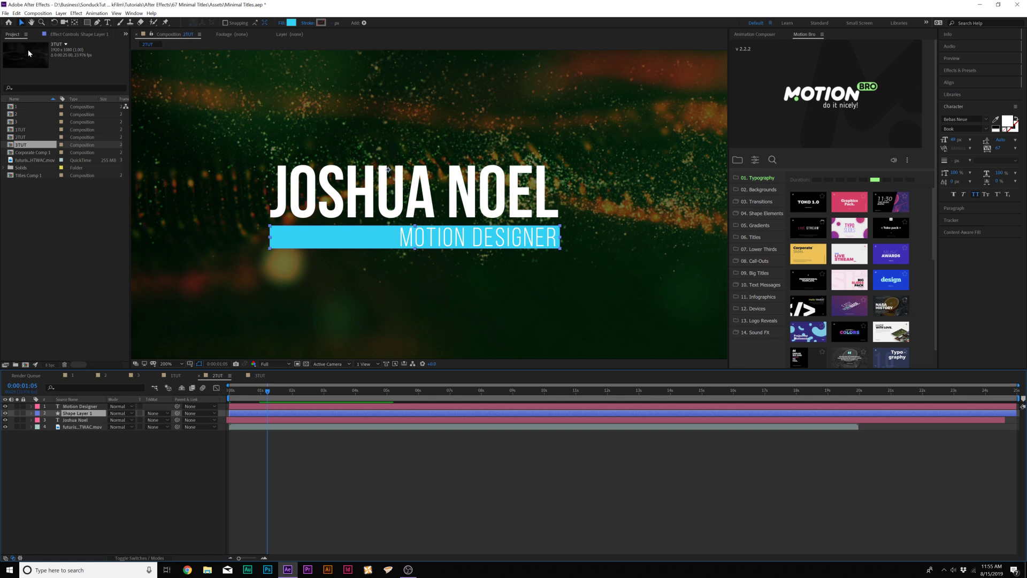
Step: Duplicate the bar shape layer and move the copy to the top of the layer stack
left_click(17, 13)
left_click(32, 109)
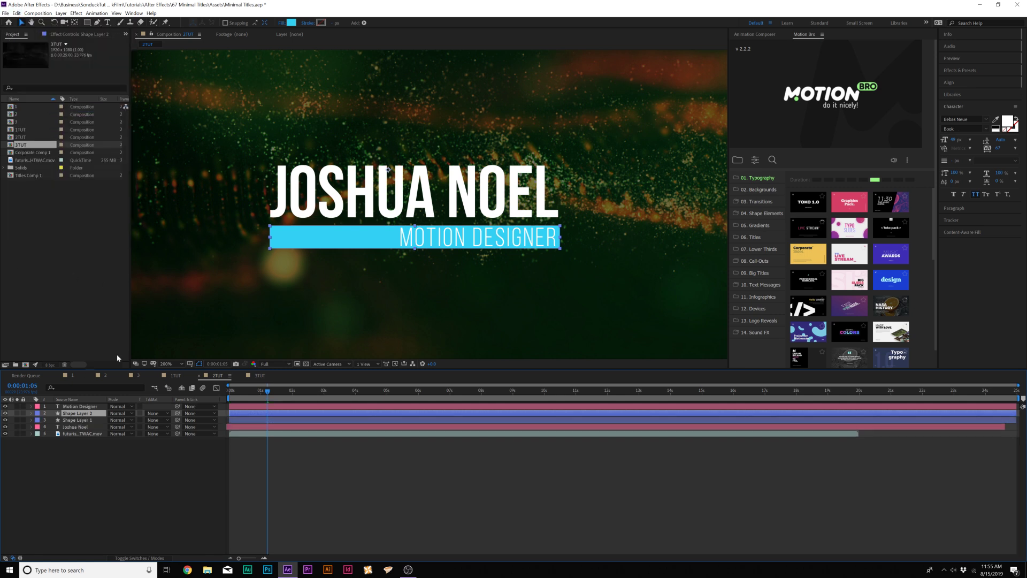
left_click_drag(81, 415, 77, 408)
Step: Set Motion Designer's track matte to Alpha Matte and preview the text revealing inside the bar
left_click(73, 413)
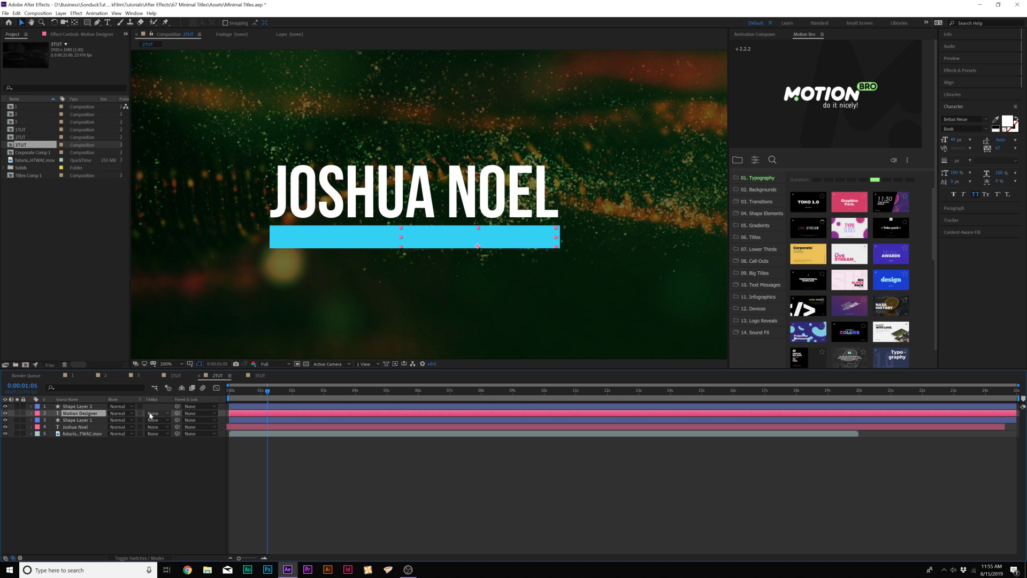
left_click(155, 413)
left_click(179, 434)
left_click(166, 487)
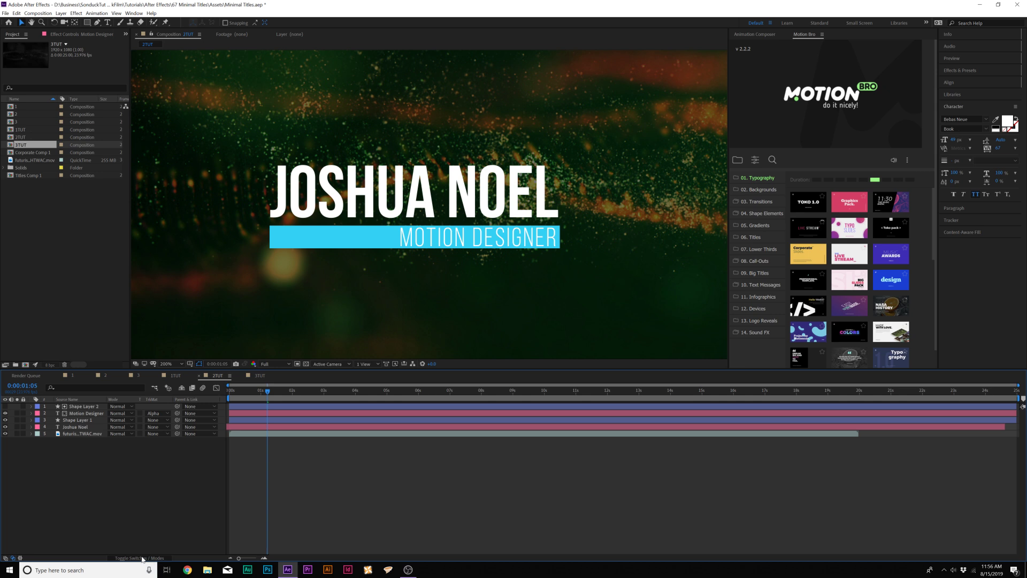
left_click_drag(268, 393, 228, 396)
key("space")
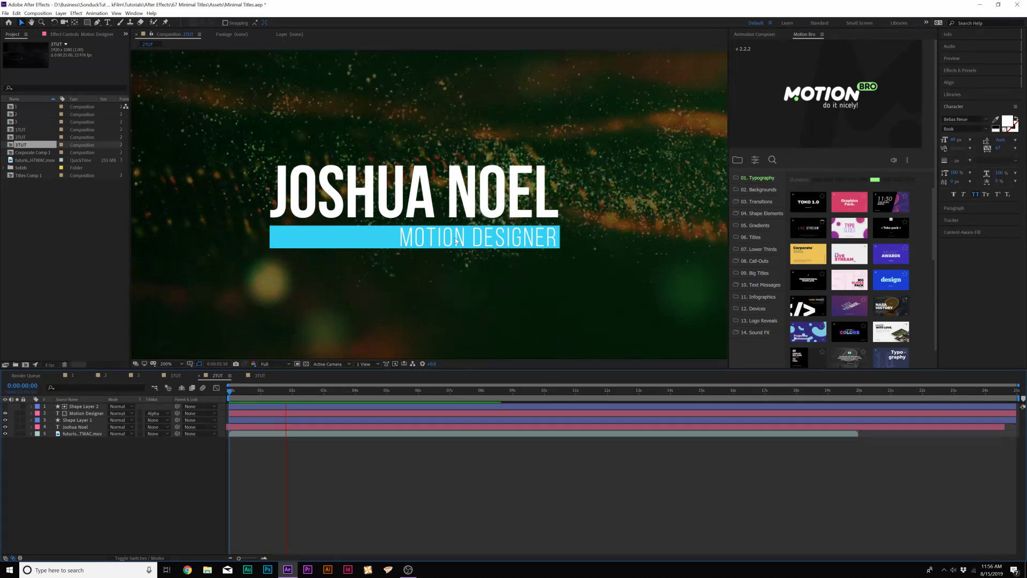
mouse_move(279, 394)
left_mouse_down()
mouse_move(239, 393)
mouse_move(261, 393)
left_mouse_up()
Step: Keyframe the Joshua Noel title's Position so it starts lower and rises into place
left_click(83, 427)
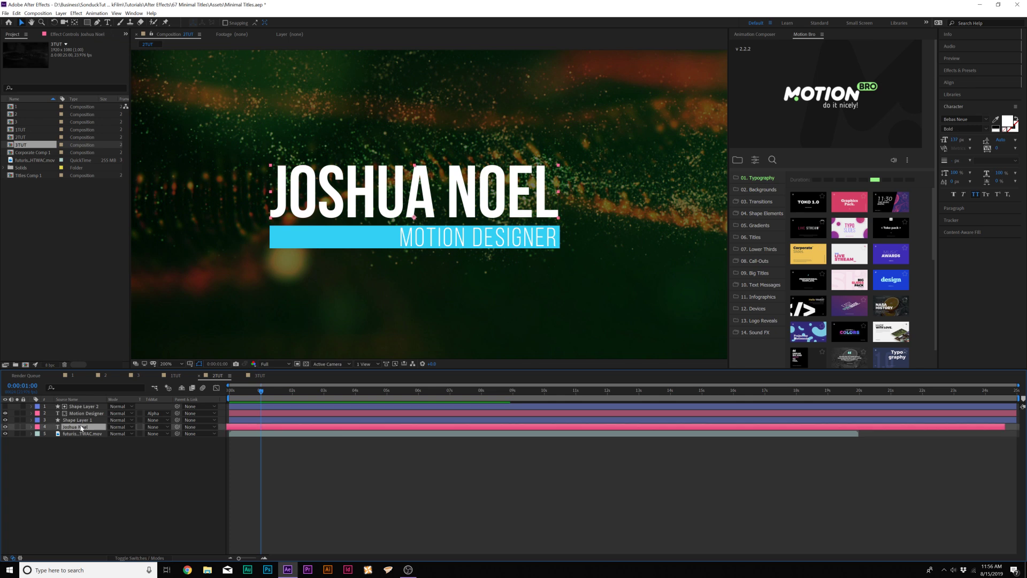
key("p")
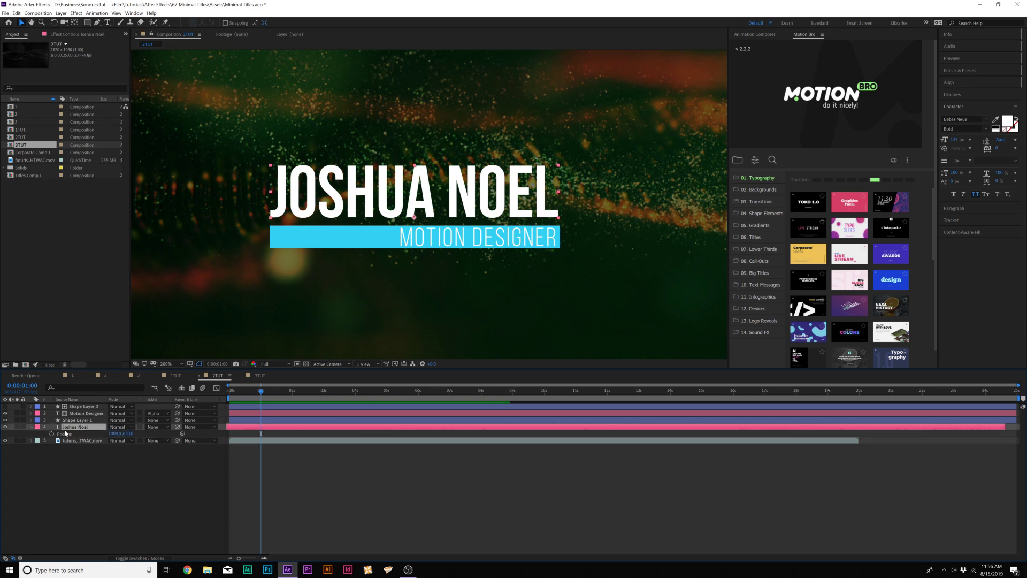
left_click(52, 434)
left_click_drag(262, 434, 304, 434)
left_click_drag(127, 434, 182, 434)
left_click(94, 506)
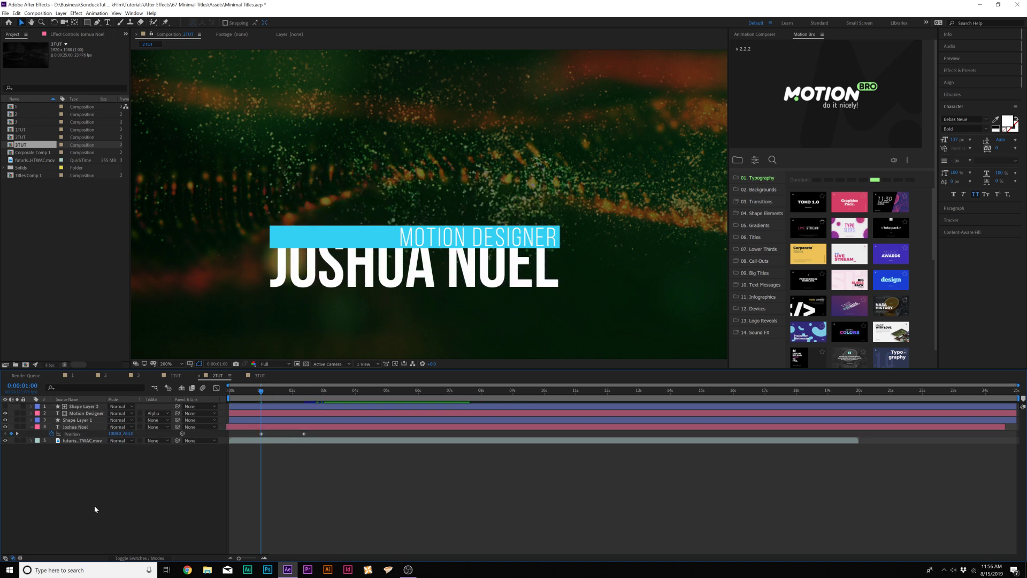
left_click(70, 428)
key("ctrl+shift+c")
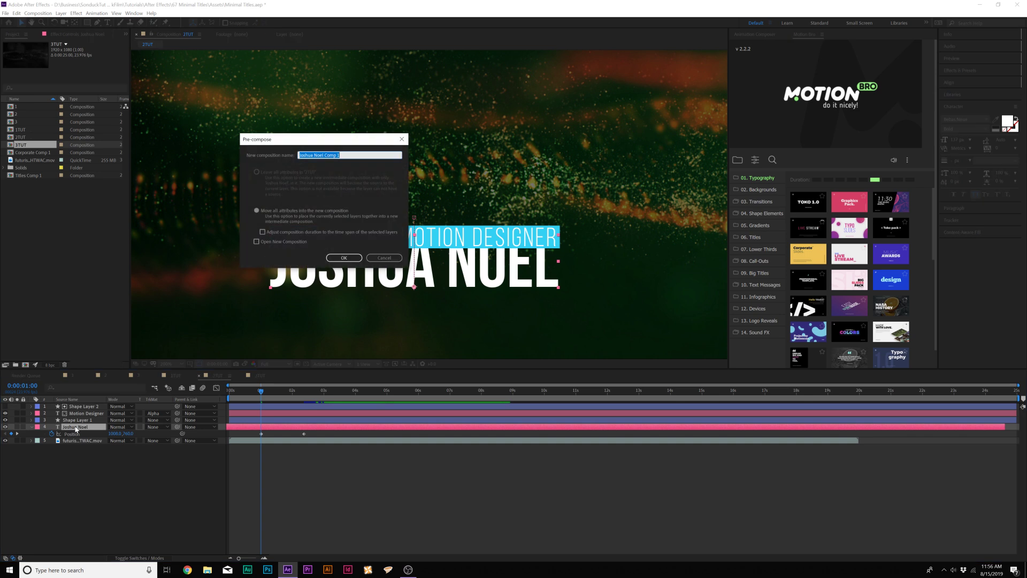
key("Return")
left_click(85, 23)
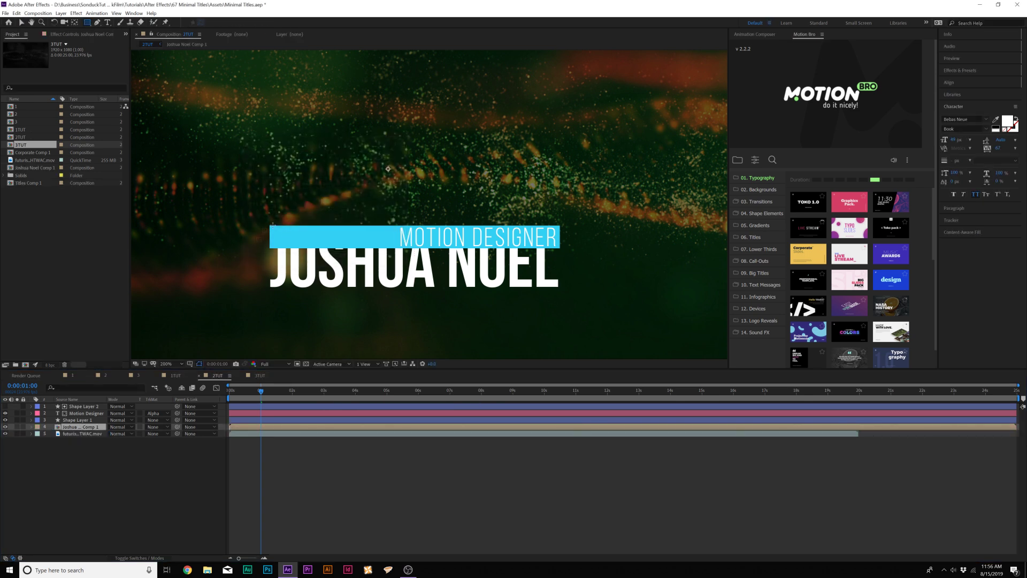
left_click_drag(266, 226, 609, 117)
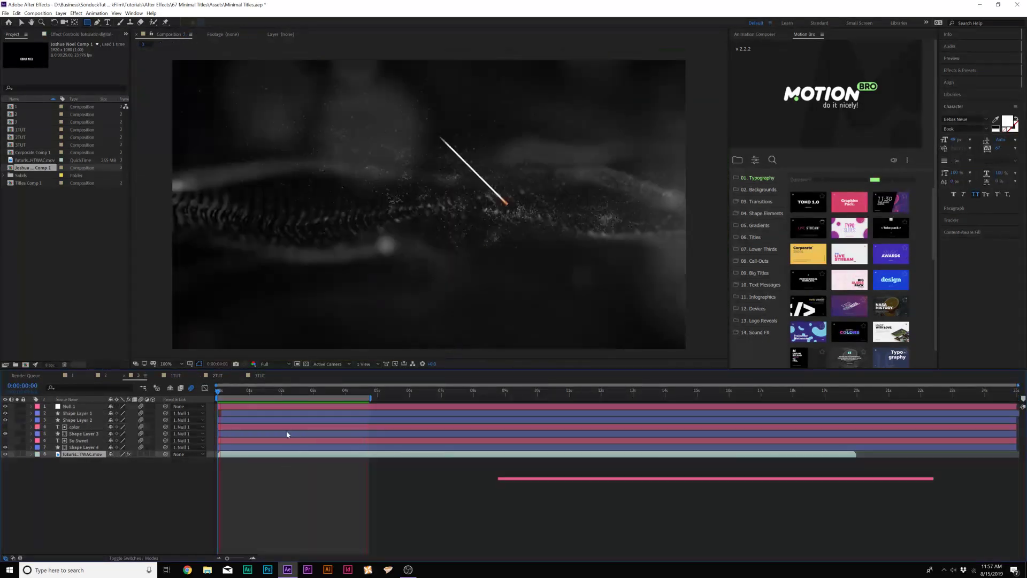
key("space")
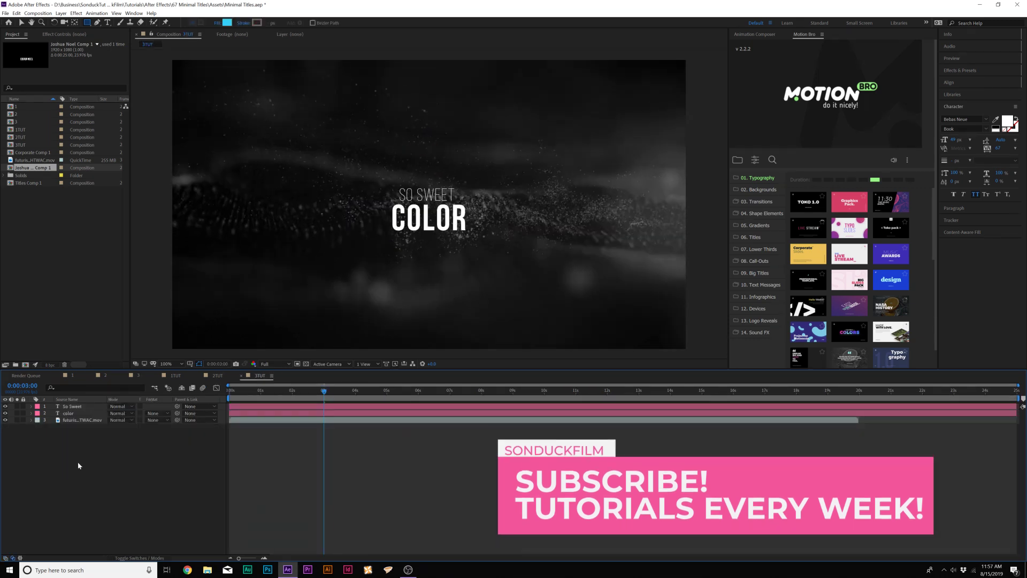
Step: Move to 0:00:04:05 showing the full title and set new shapes to no fill
left_click(236, 391)
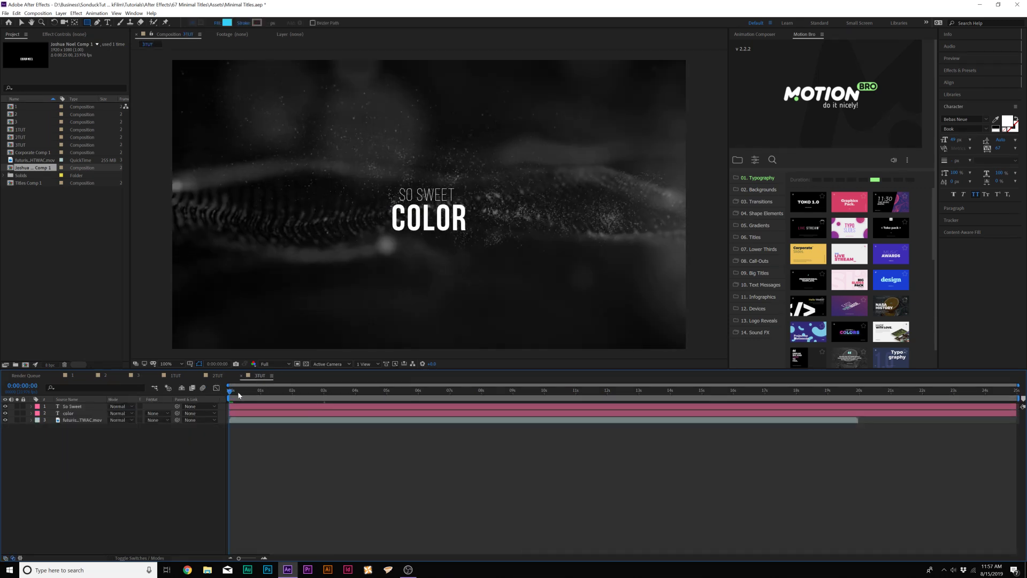
left_click_drag(238, 394, 362, 394)
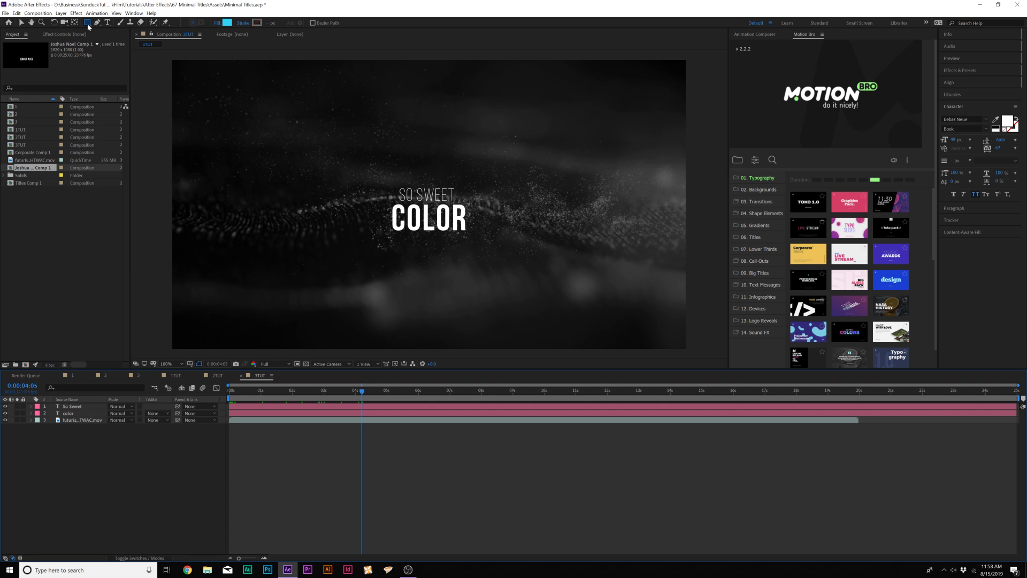
left_click(219, 24)
left_click(535, 179)
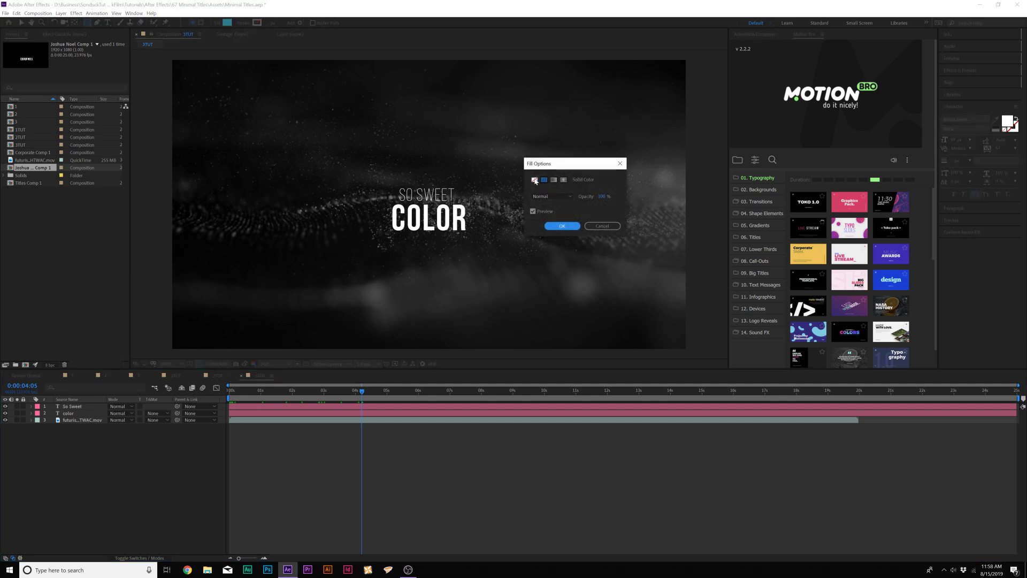
left_click(551, 227)
Step: Give shapes a 10 px orange (FFA535) stroke and draw a square left of the title
left_click(244, 23)
left_click(562, 226)
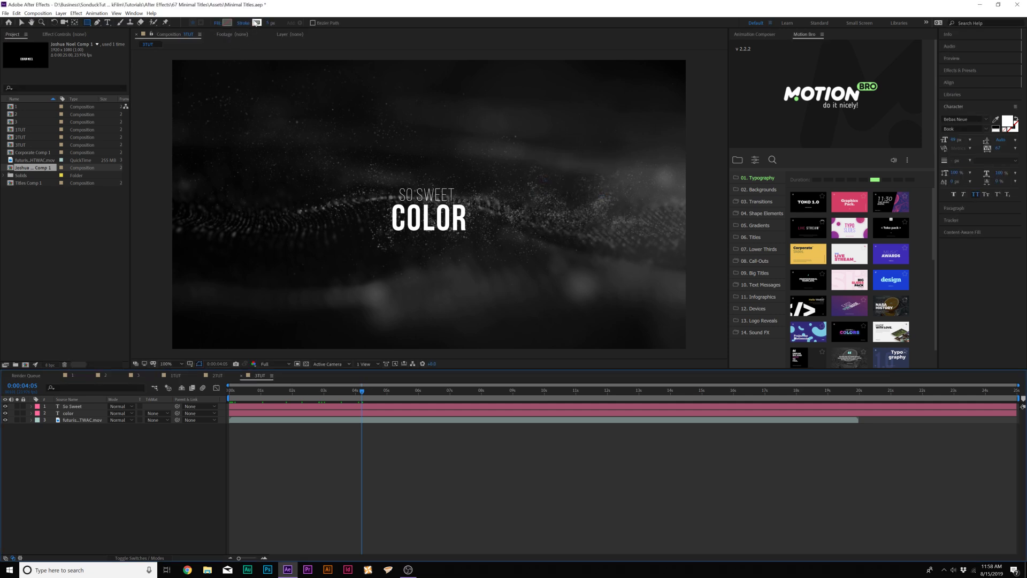
left_click(257, 22)
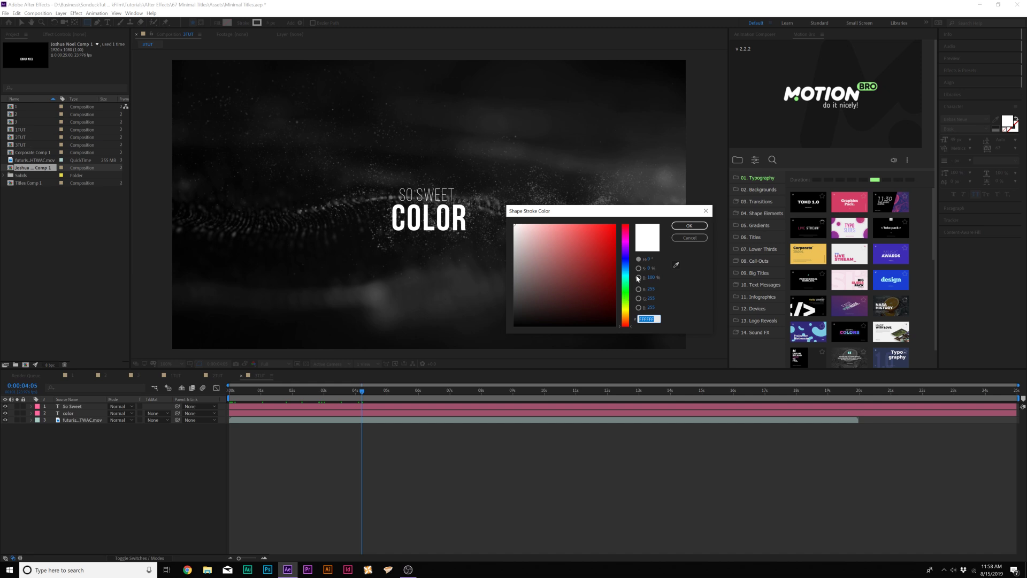
left_click_drag(620, 304, 625, 317)
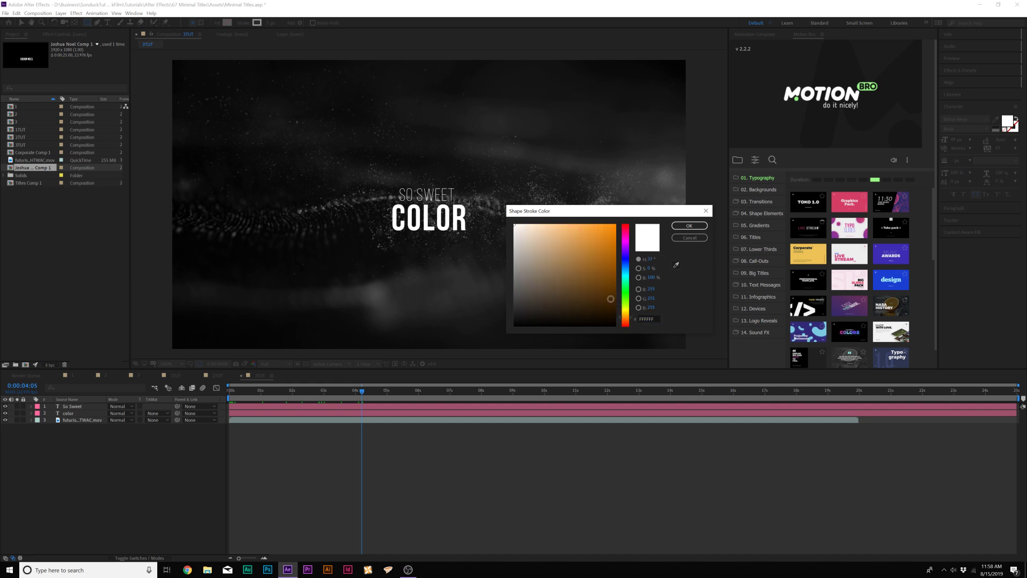
left_click_drag(594, 227, 594, 212)
left_click(689, 226)
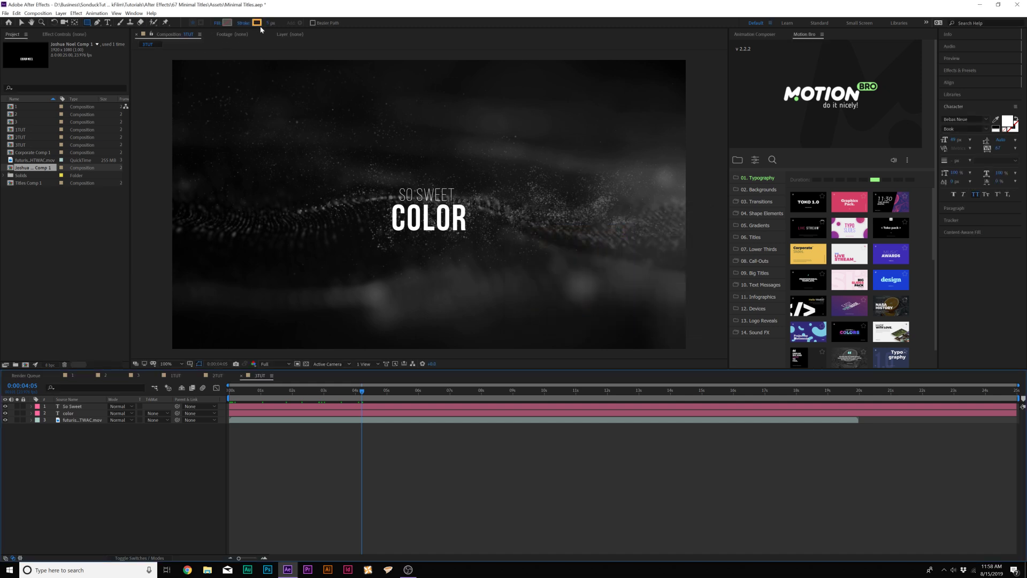
left_click(268, 24)
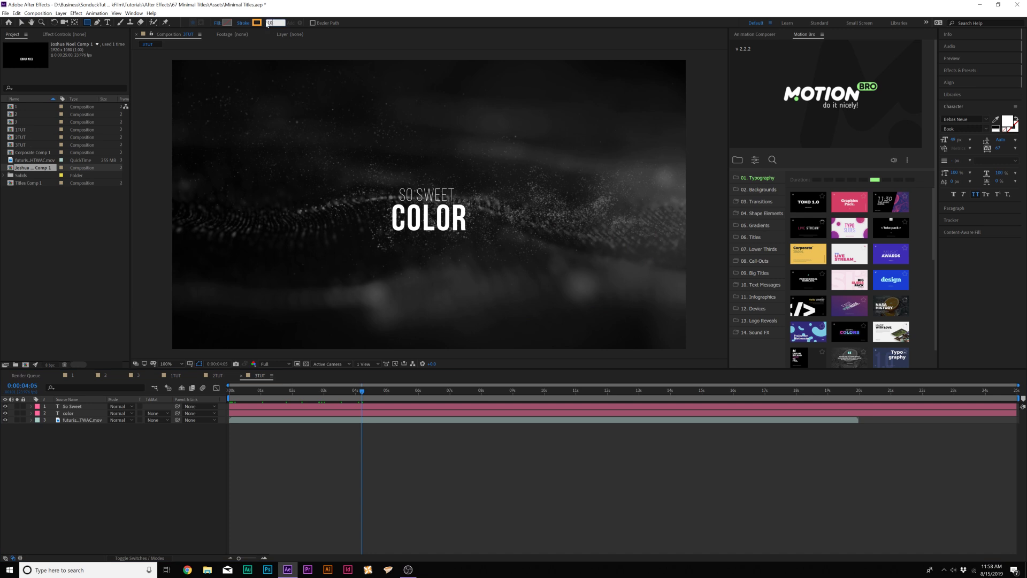
type("10")
key("Return")
left_click_drag(277, 127, 394, 244)
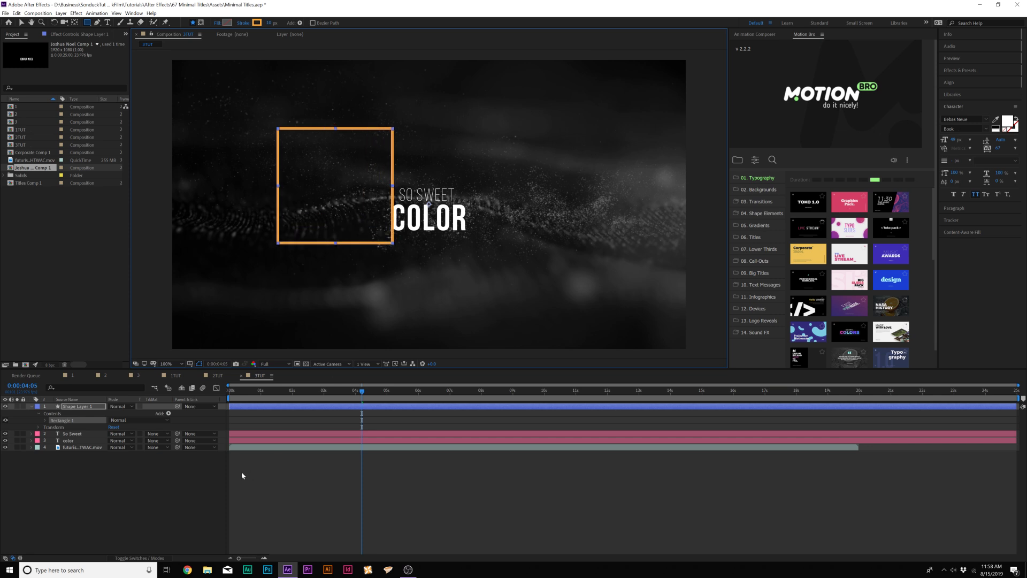
Step: Rotate the square 45° into a diamond and centre it horizontally and vertically in the comp
left_click(73, 408)
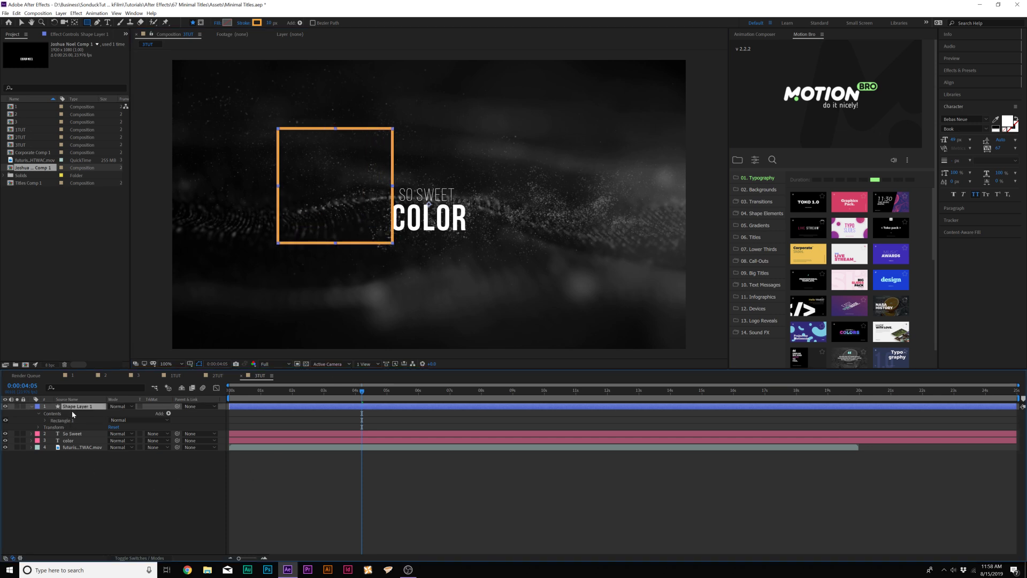
key("r")
left_click(118, 413)
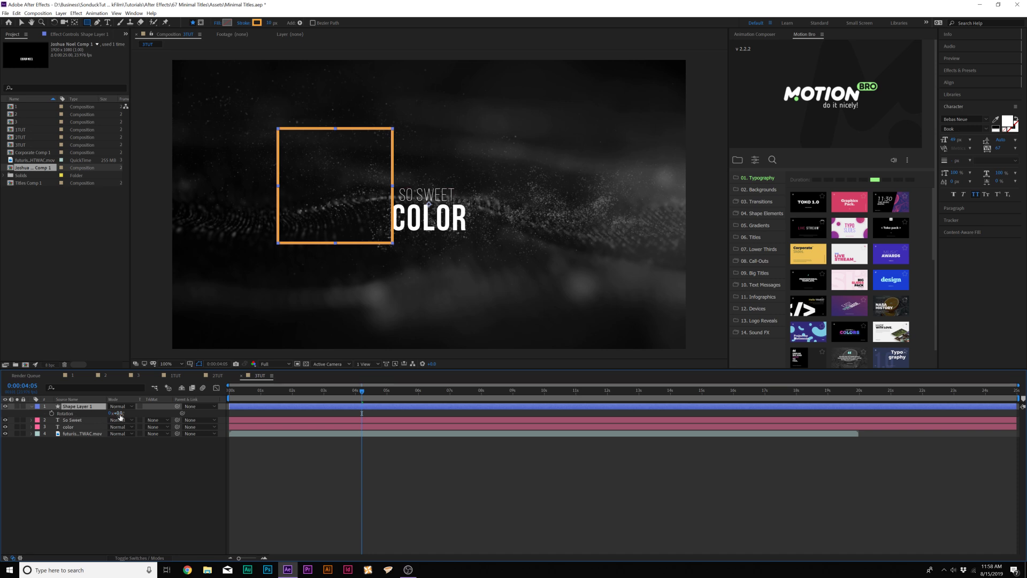
left_click(134, 473)
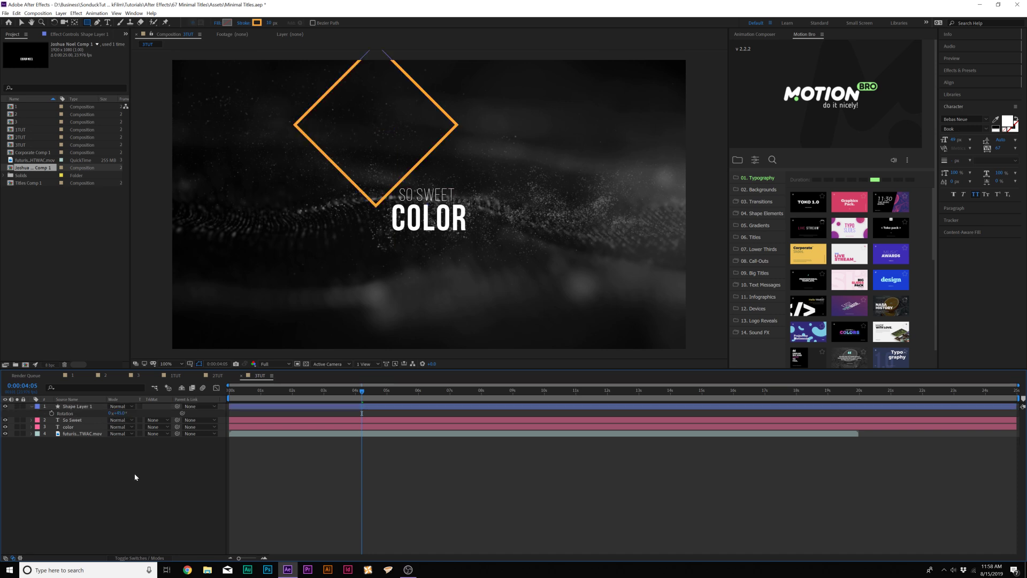
left_click(72, 413)
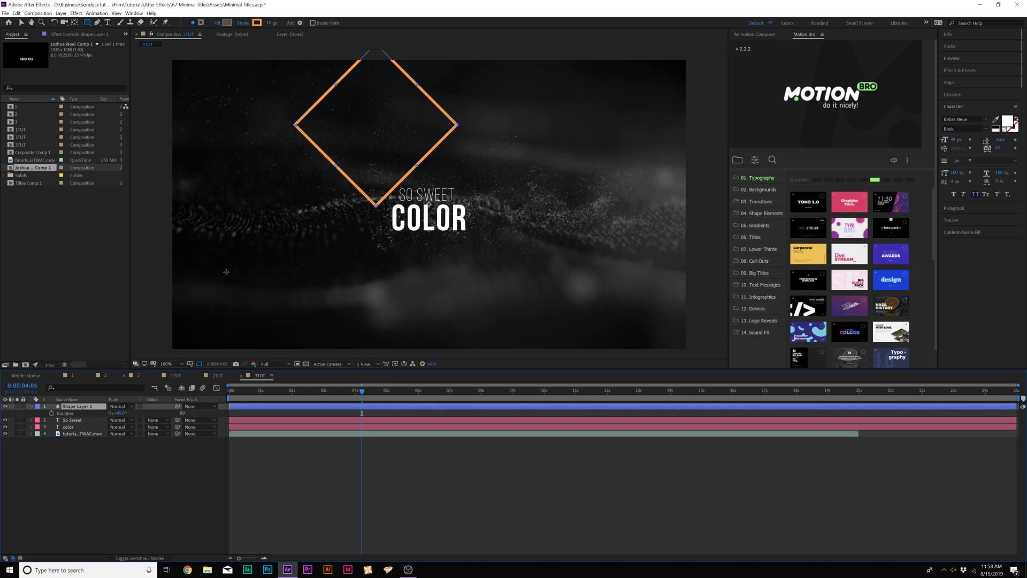
left_click(949, 82)
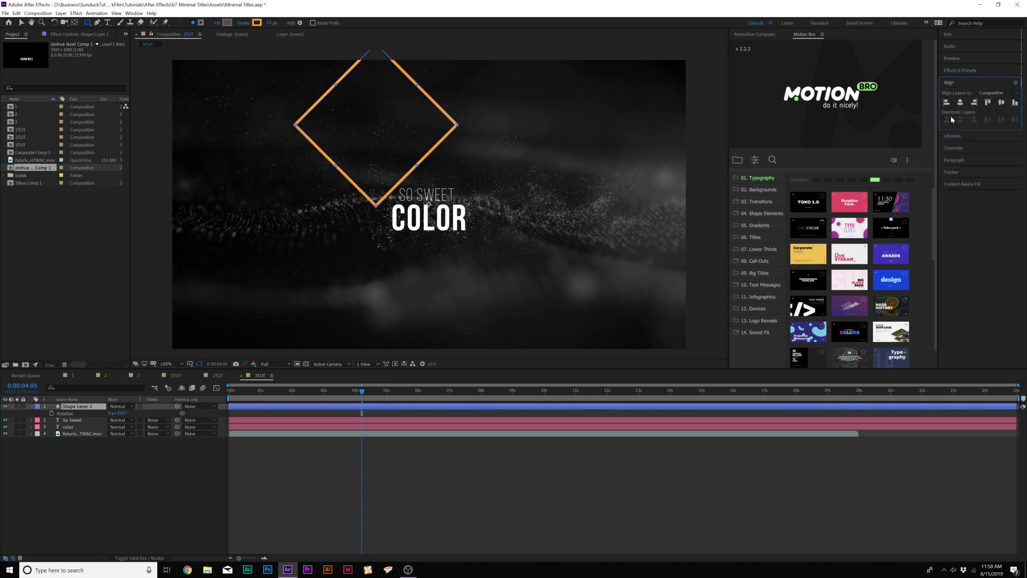
left_click(960, 102)
left_click(1001, 103)
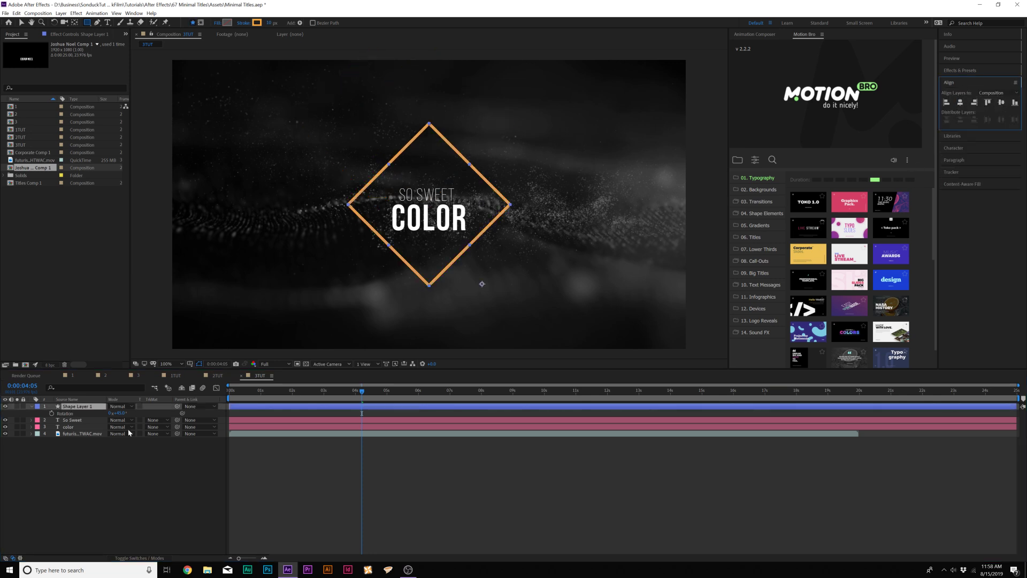
left_click(92, 530)
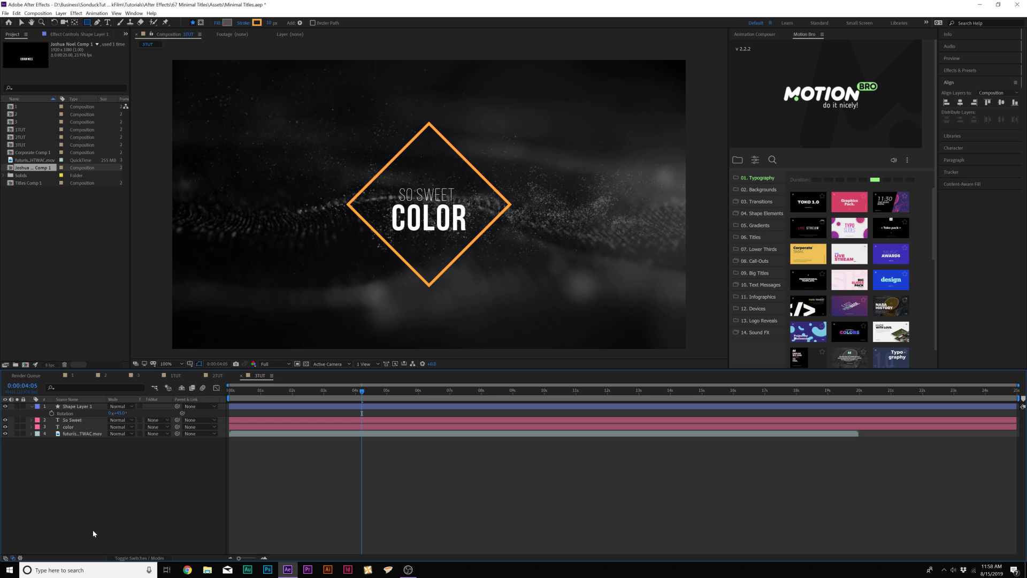
Step: Add Trim Paths to the diamond's shape contents and return to the timeline start
left_click(78, 406)
left_click(31, 406)
left_click(31, 406)
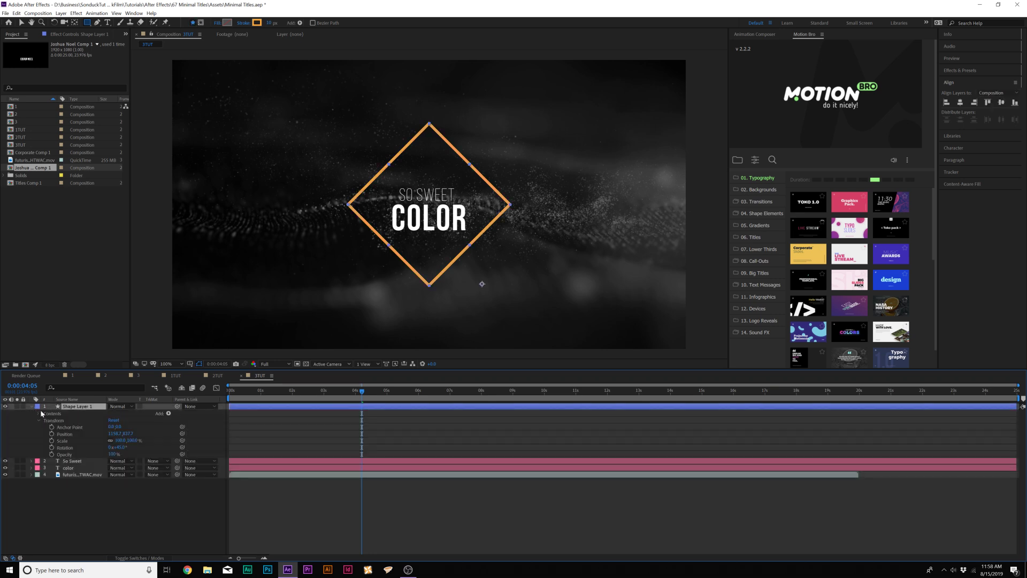
left_click(39, 422)
left_click(38, 413)
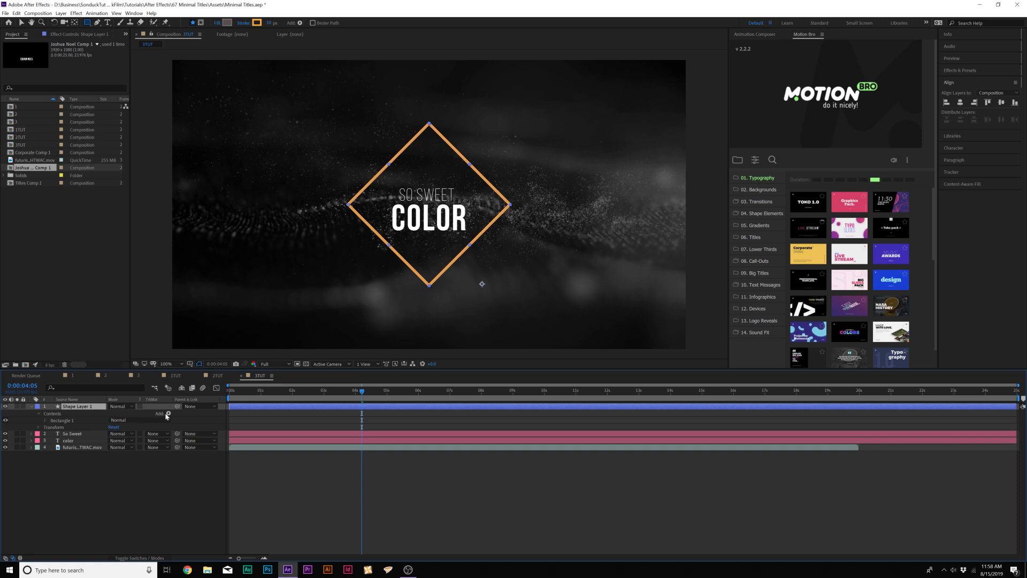
left_click(169, 414)
left_click(136, 363)
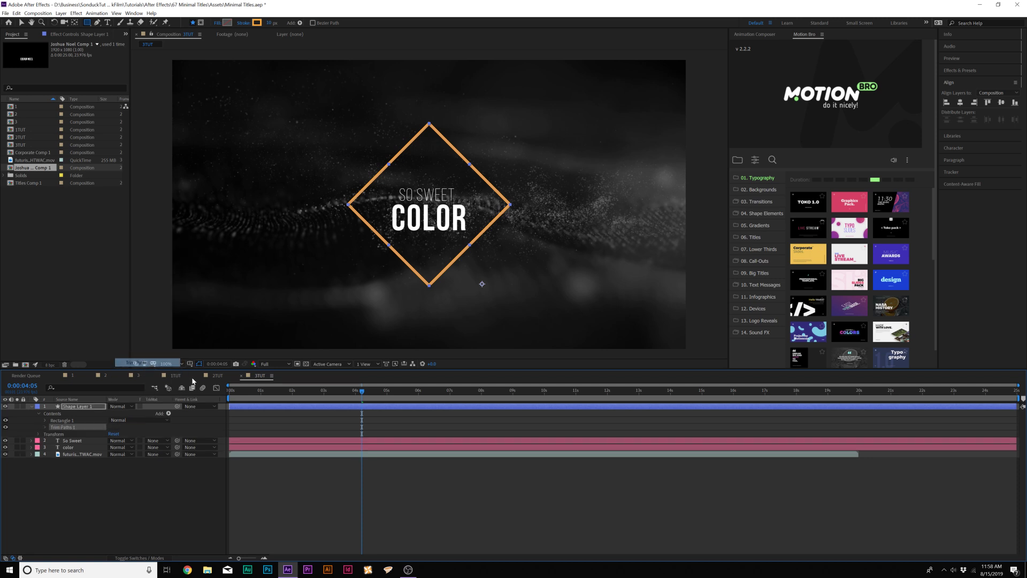
key("Home")
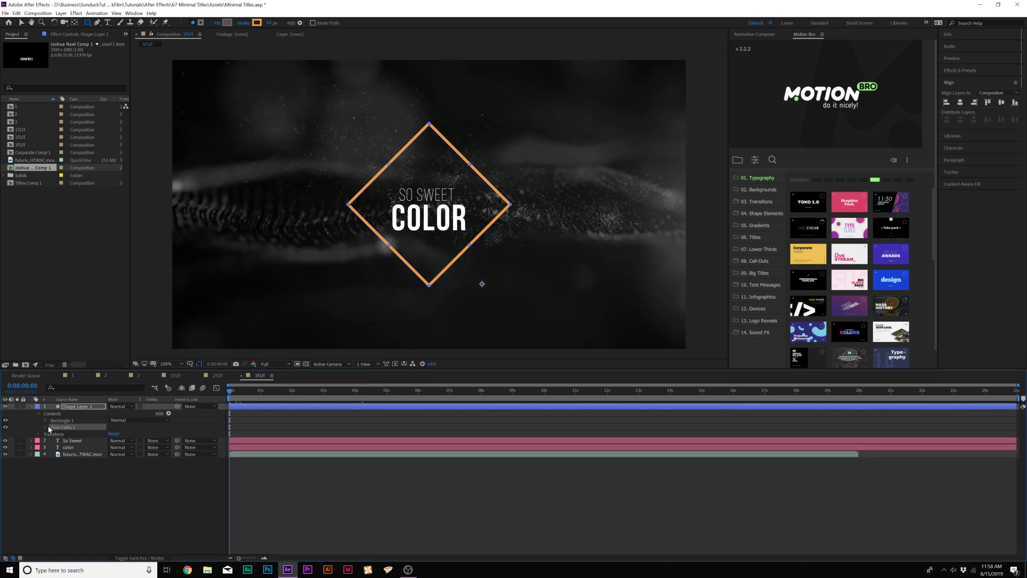
Step: Keyframe Trim Paths Start from 100% at 0s to 0% about one second in
left_click(45, 427)
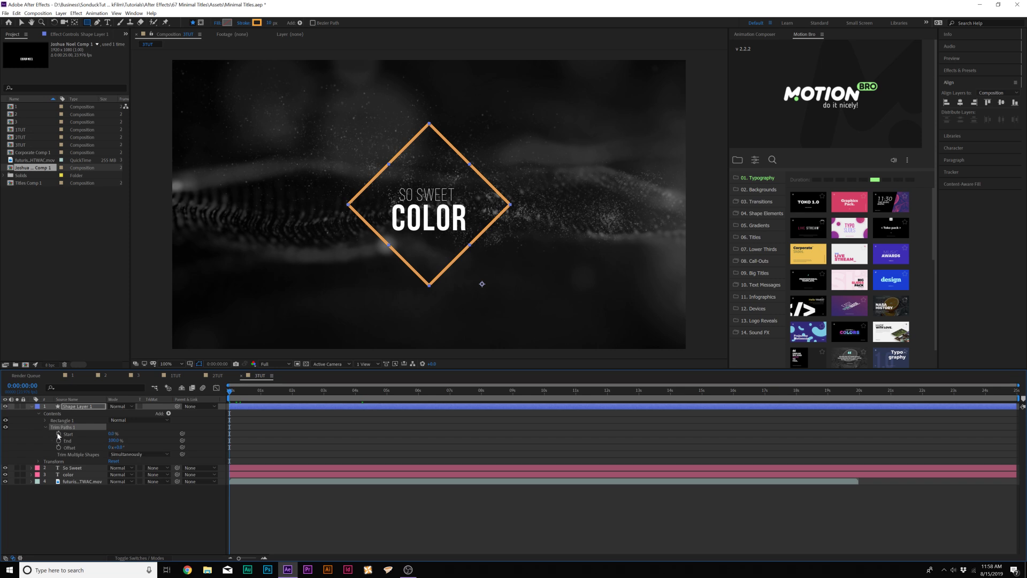
left_click(58, 434)
left_click_drag(111, 437, 174, 435)
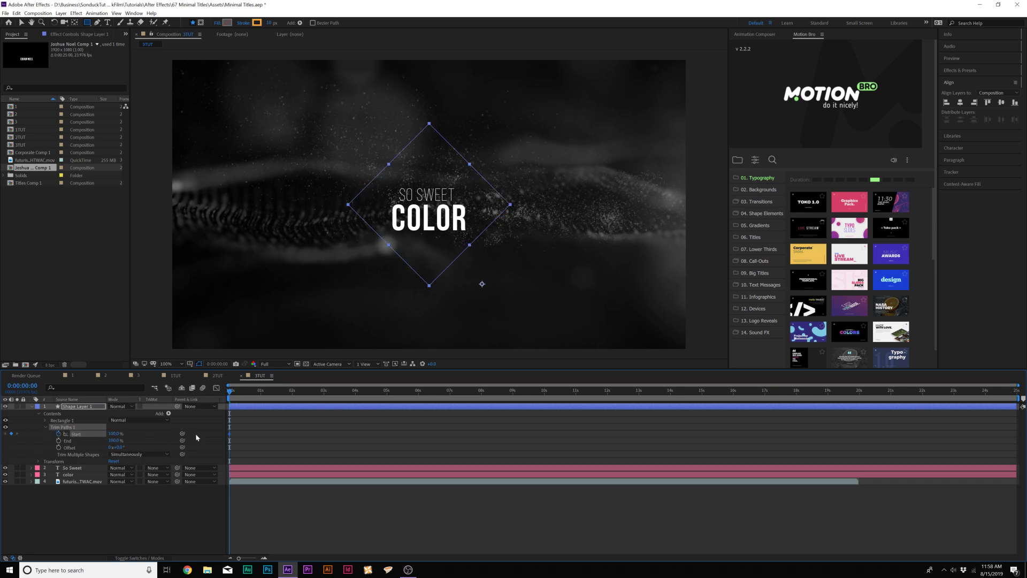
left_click_drag(233, 395, 268, 398)
left_click_drag(111, 433, 62, 433)
Step: Preview the diamond's draw-on animation from the start, twice
left_click(97, 505)
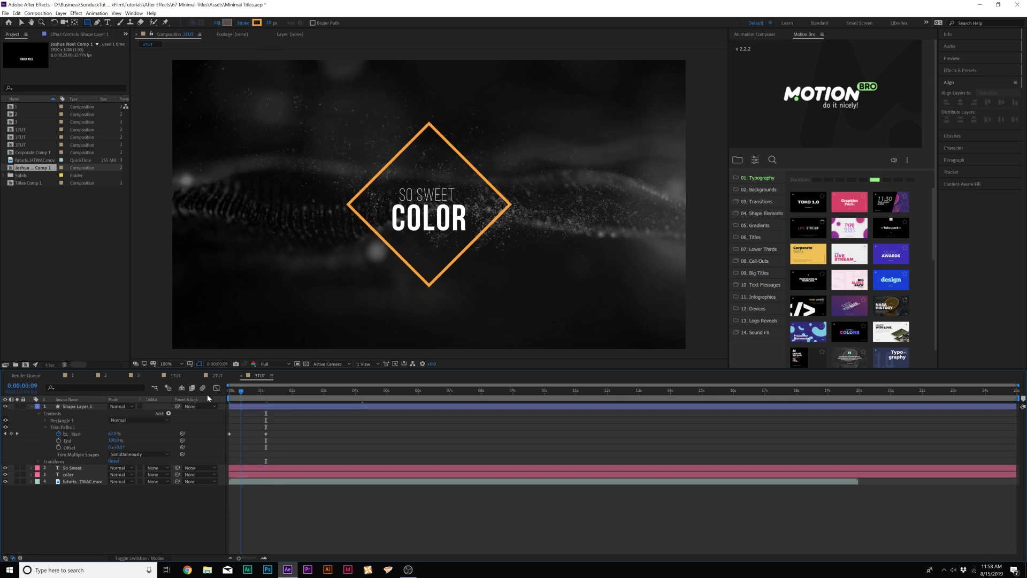
key("Home")
key("space")
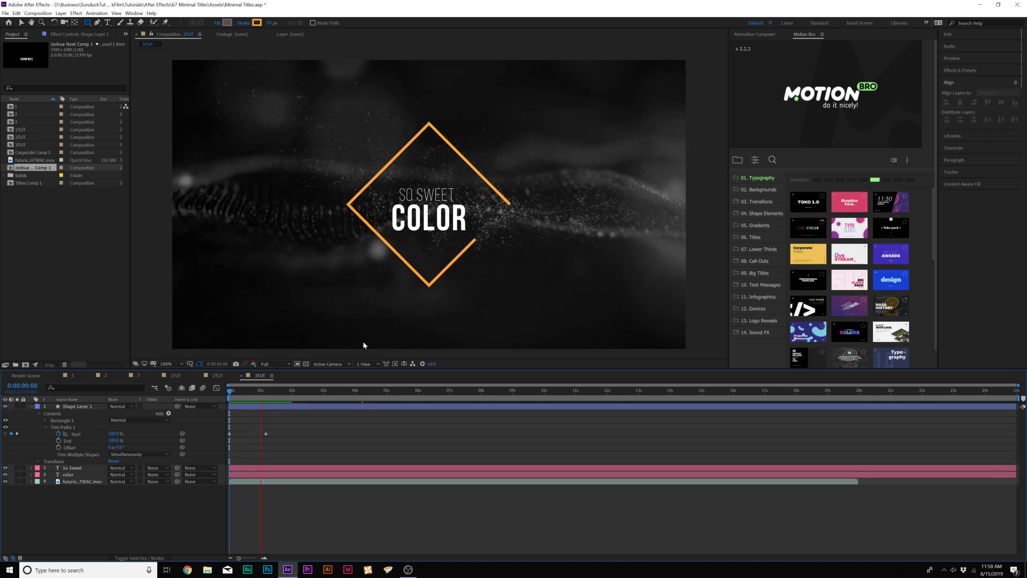
left_click(279, 408)
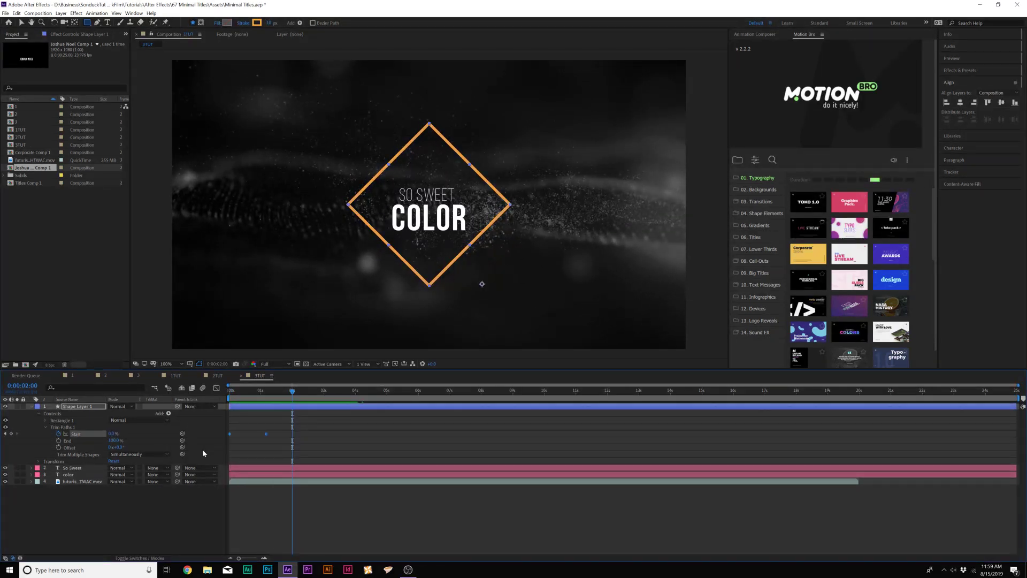
left_click_drag(202, 448, 271, 421)
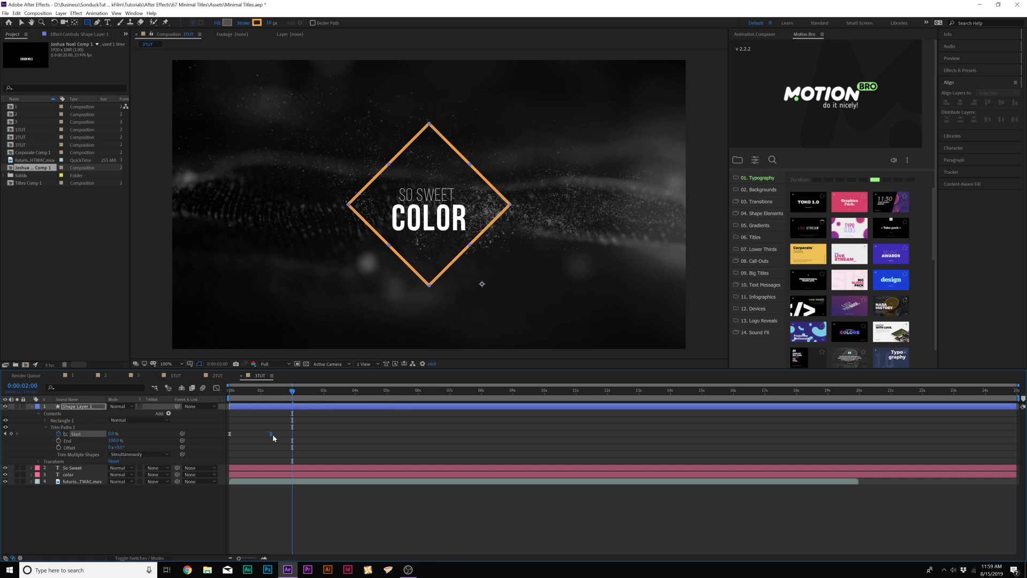
left_click(272, 435)
key("u")
key("Home")
key("space")
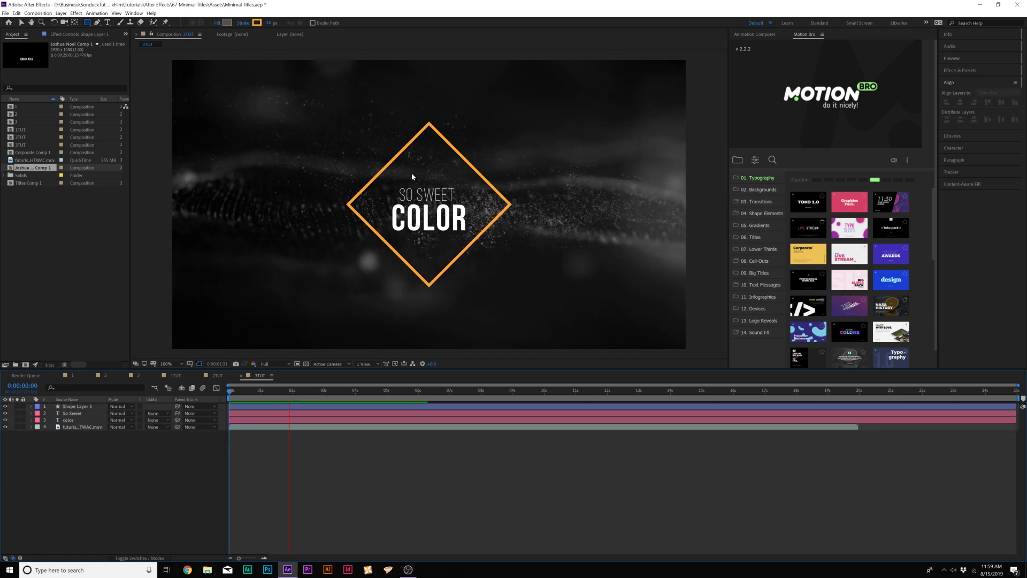
Step: Duplicate the diamond layer and start the copy slightly later
left_click(22, 23)
left_click(87, 408)
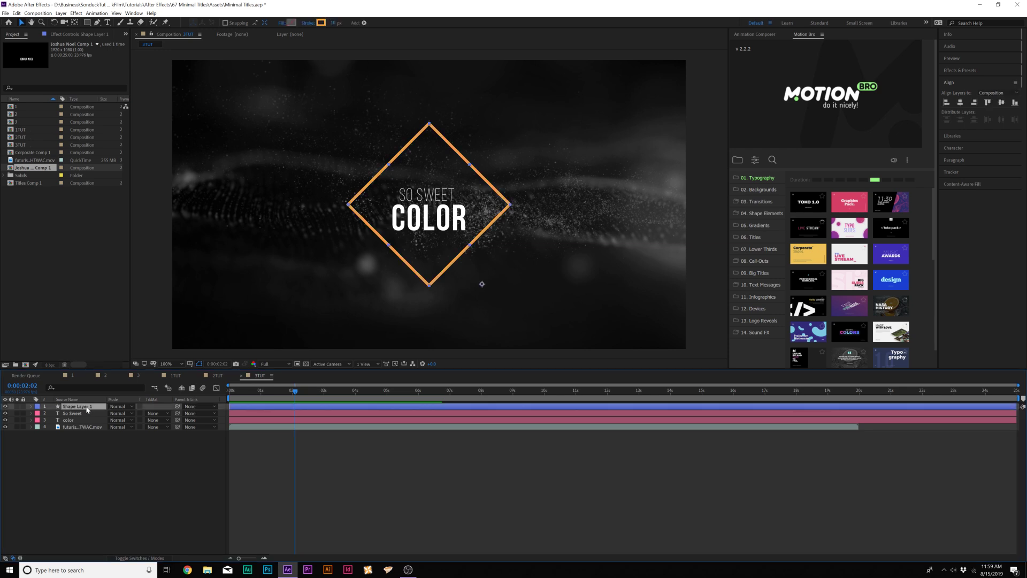
key("ctrl+d")
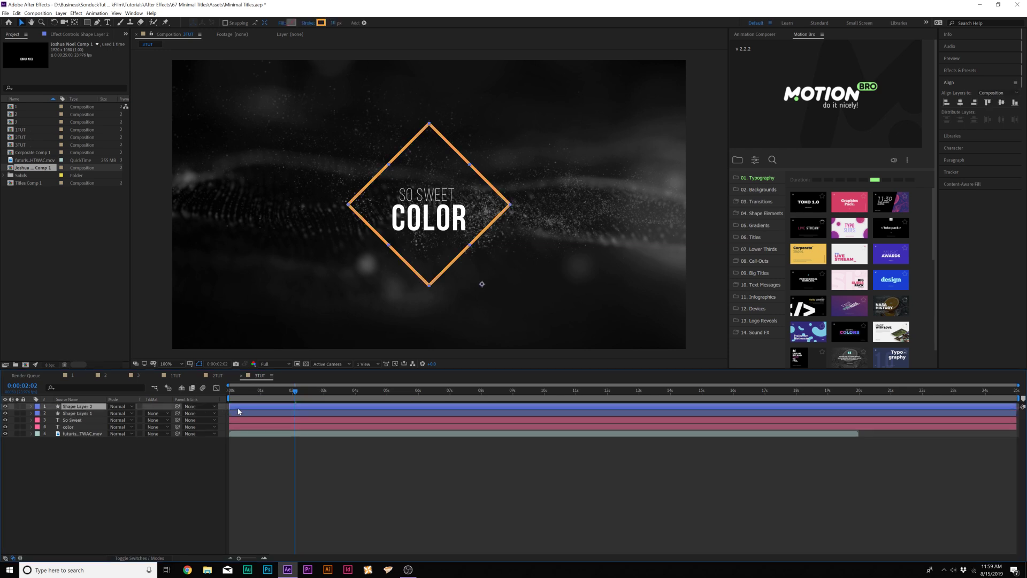
left_click_drag(246, 410, 252, 410)
left_click(248, 412)
key("space")
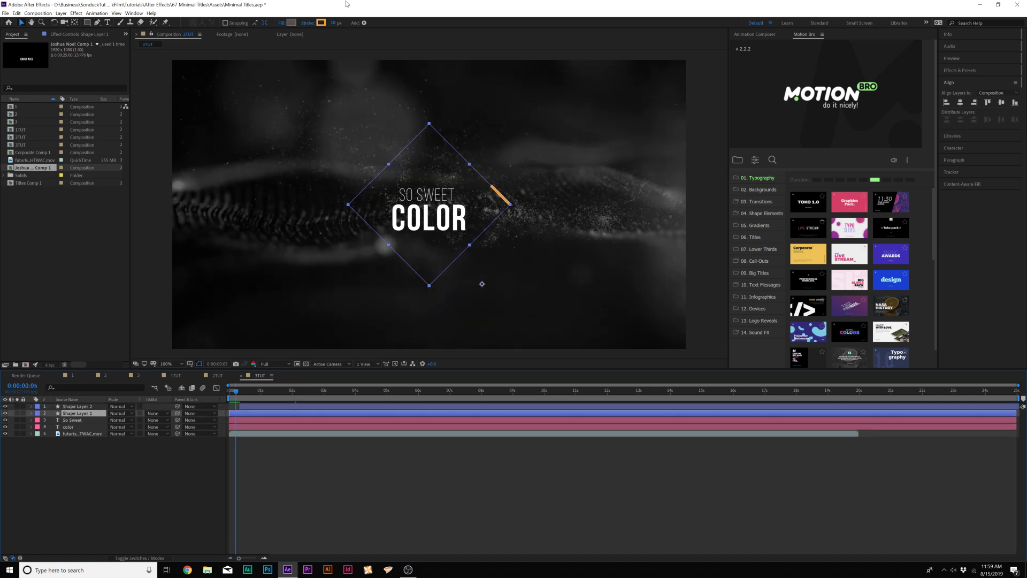
Step: Change the original diamond's stroke colour to white (FFFFFF) while previewing
left_click(321, 22)
left_click(518, 227)
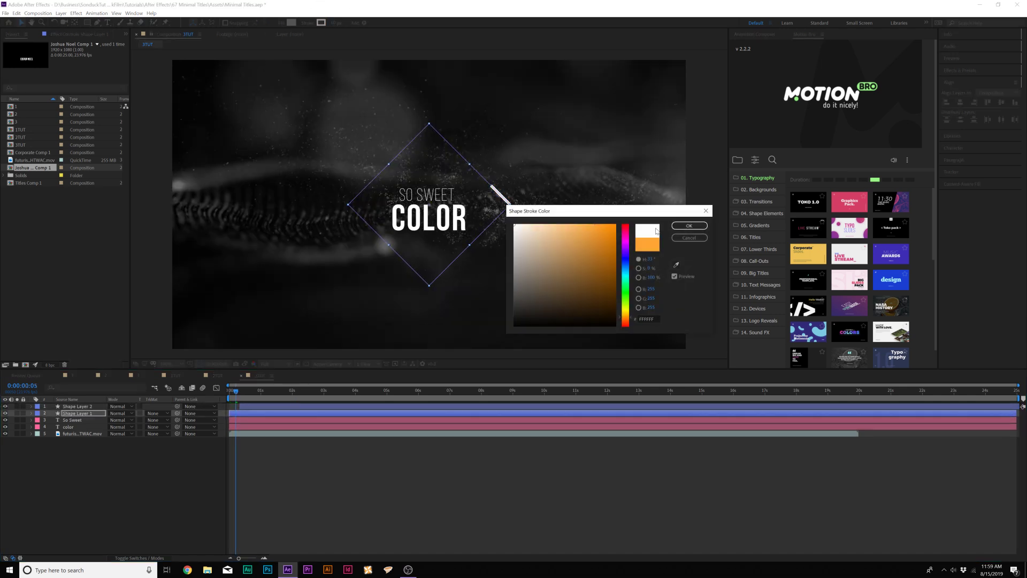
left_click(686, 229)
left_click(335, 23)
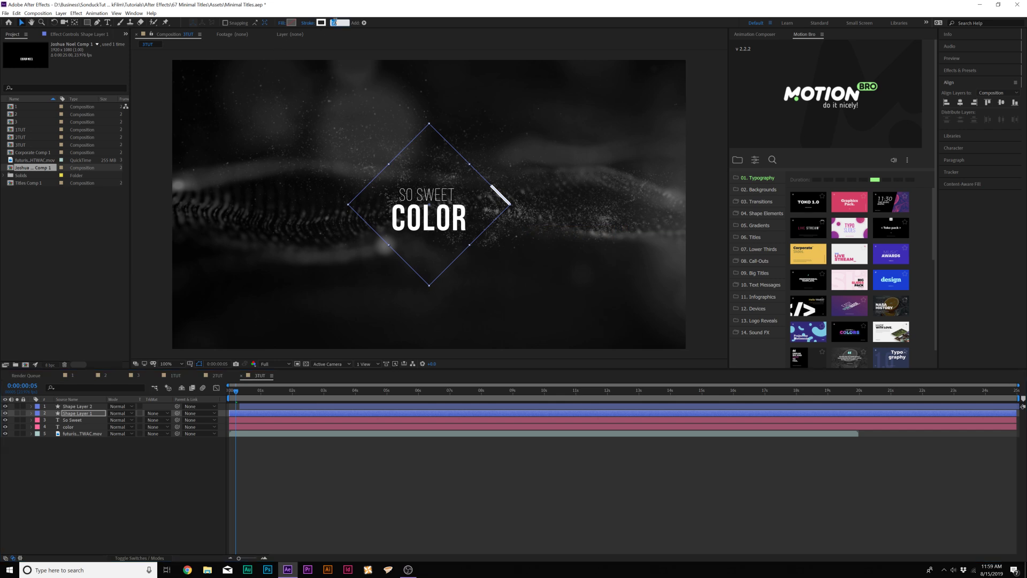
left_click(329, 409)
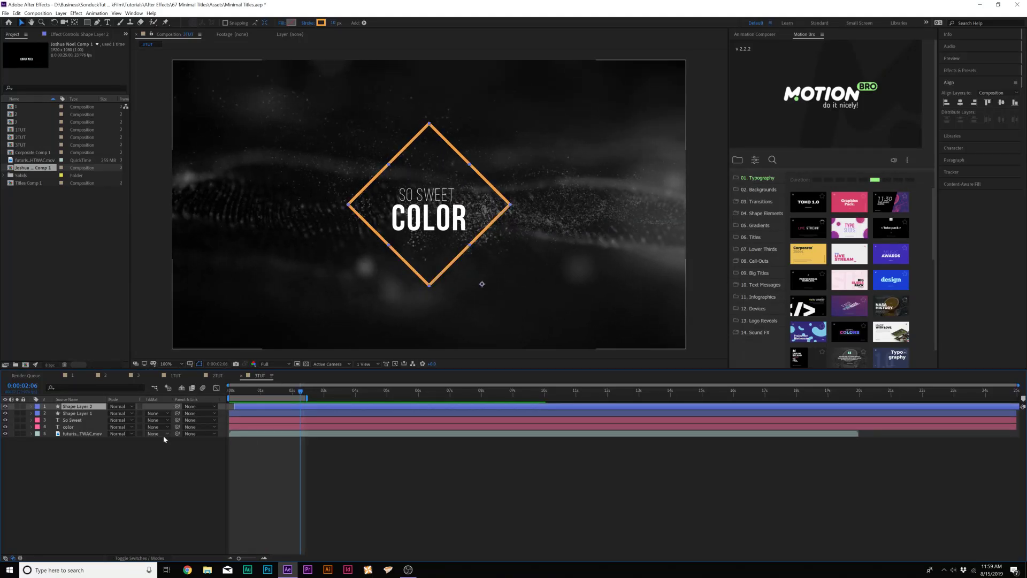
key("space")
key("space")
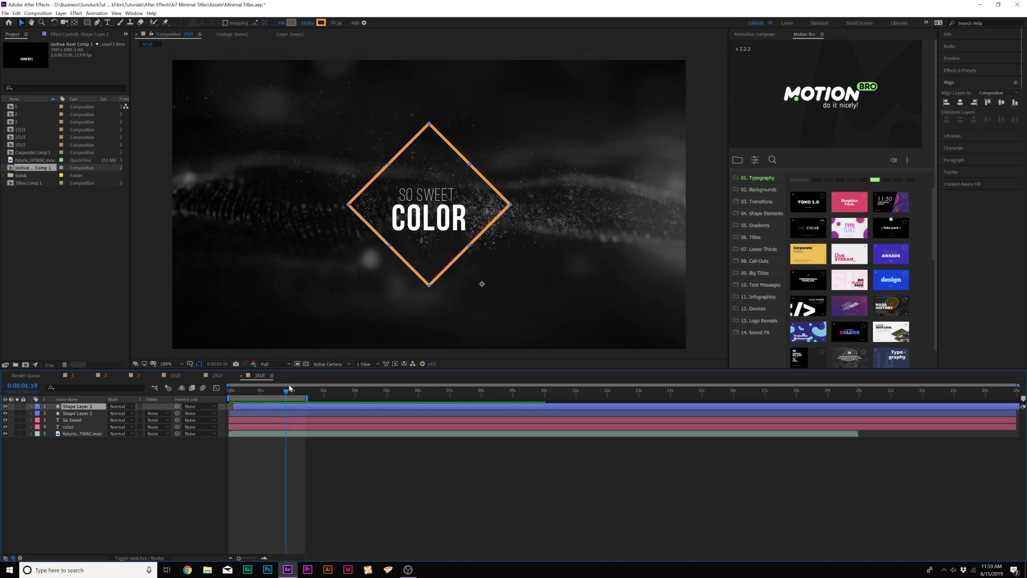
Step: Add Position keyframes to SO SWEET and COLOR, placed at about two seconds
left_click(77, 420)
left_click(76, 426)
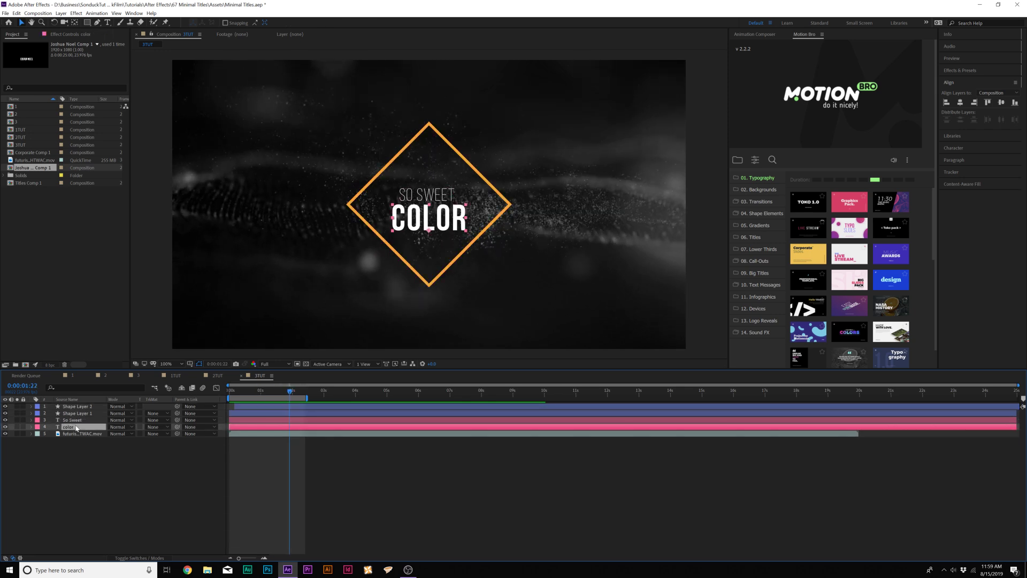
key(".")
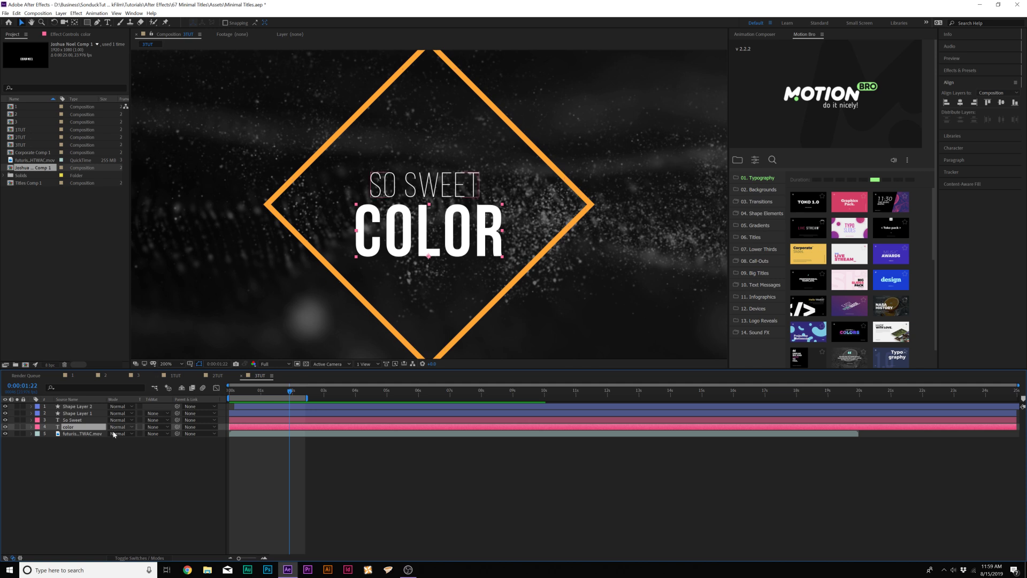
left_click(68, 420, "shift")
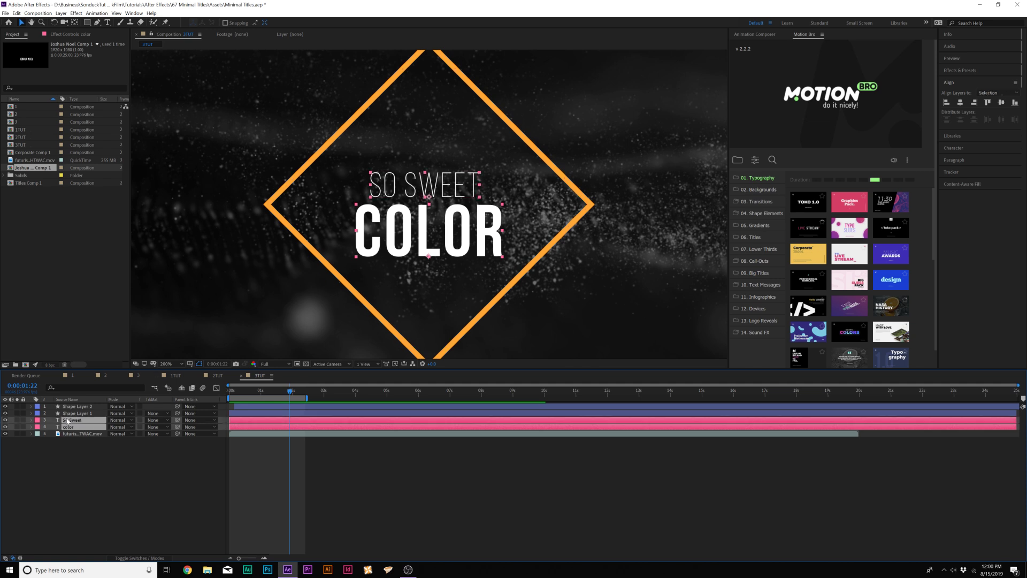
key("p")
key("j")
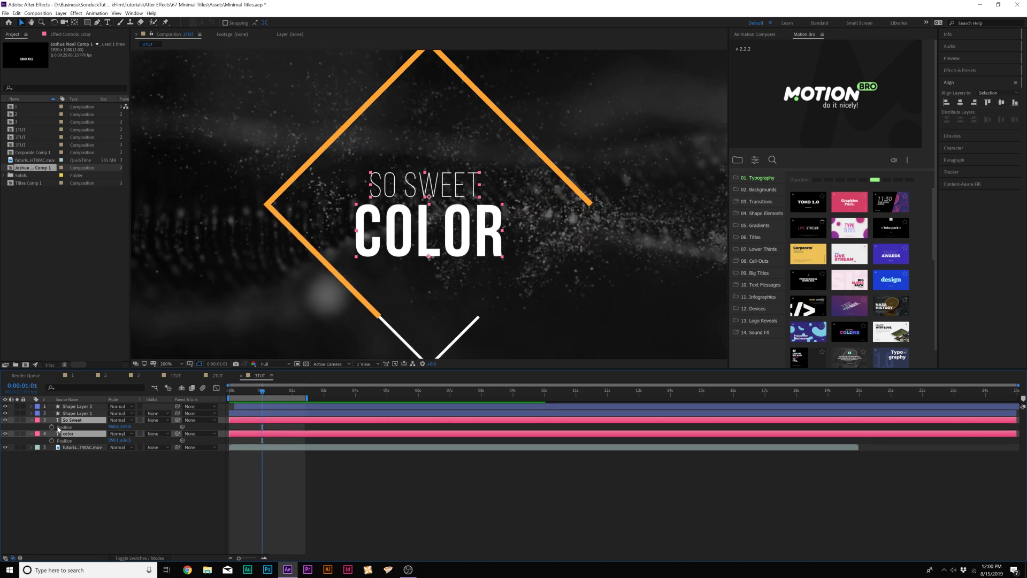
left_click(52, 427)
left_click_drag(262, 429, 295, 426)
left_click(99, 488)
Step: Start SO SWEET below COLOR so they swap into place, and preview from the start
left_click_drag(124, 428, 84, 440)
left_click(142, 499)
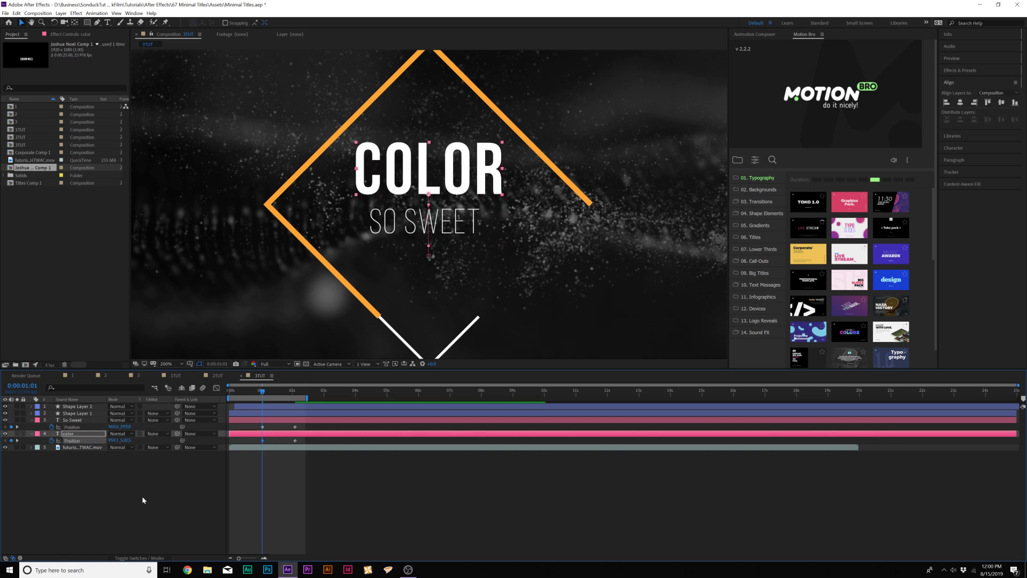
left_click_drag(263, 394, 239, 393)
key("space")
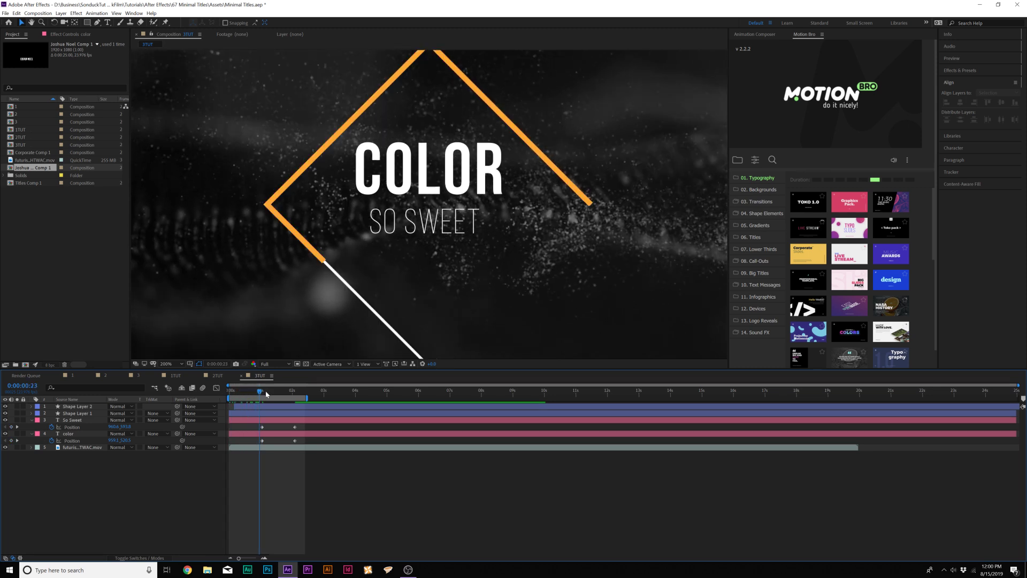
Step: Precompose each text layer separately into So Sweet Comp 1 and color Comp 1
left_click(70, 442)
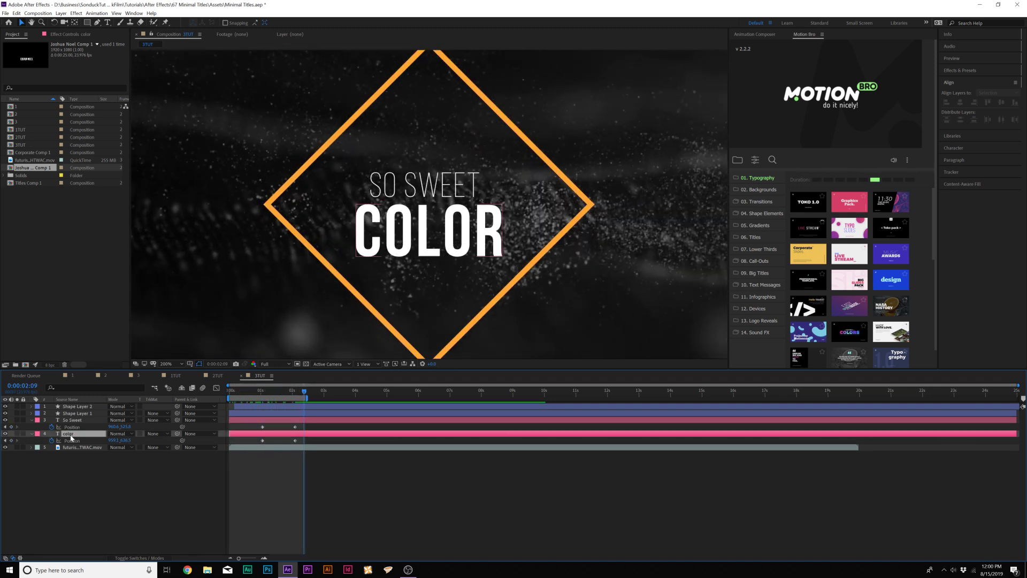
key("ctrl+shift+c")
key("Return")
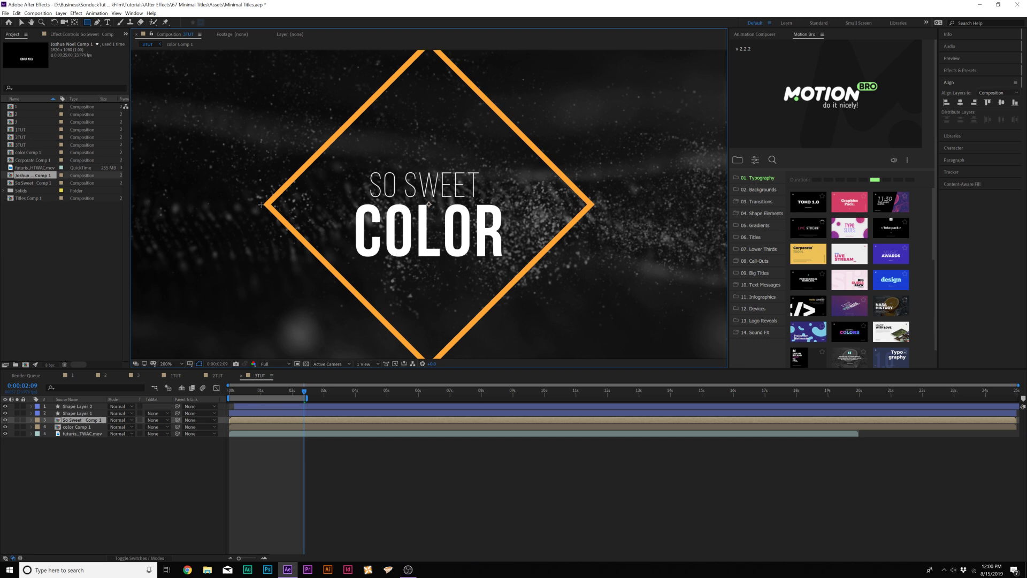
Step: Mask So Sweet Comp 1 to a rectangle above centre and set color Comp 1's mask to Subtract
left_click_drag(261, 204, 635, 113)
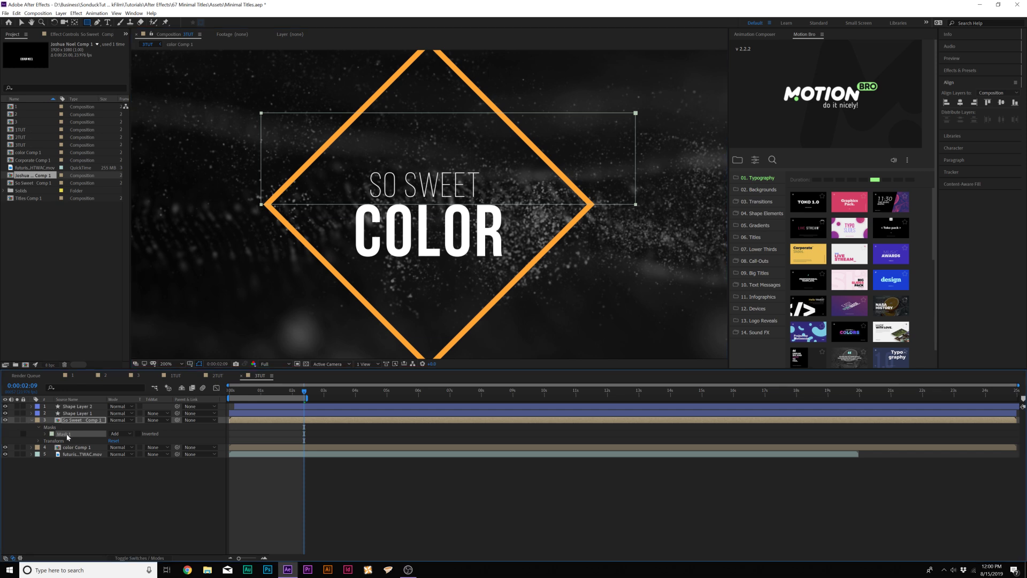
left_click(68, 449)
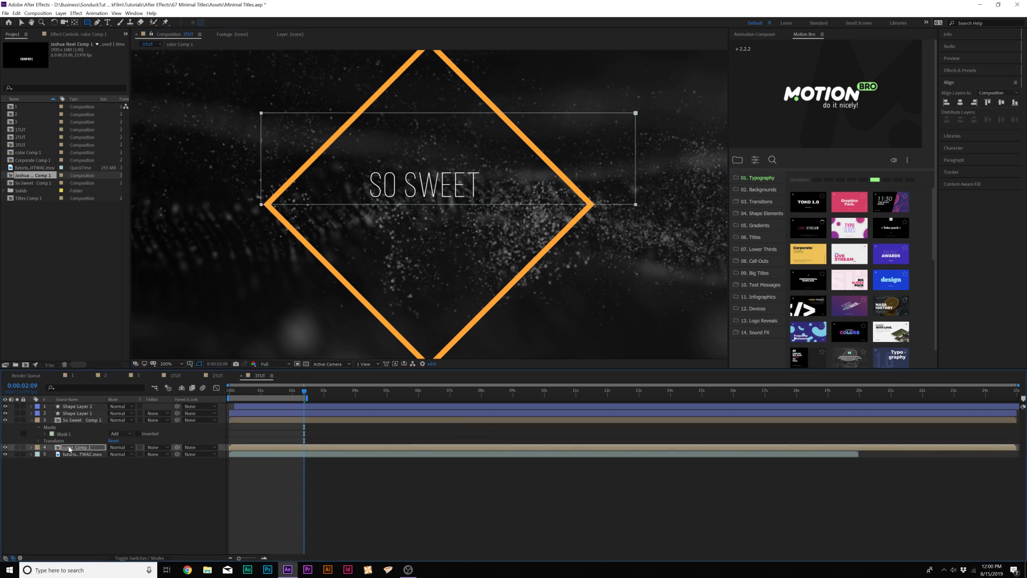
key("m")
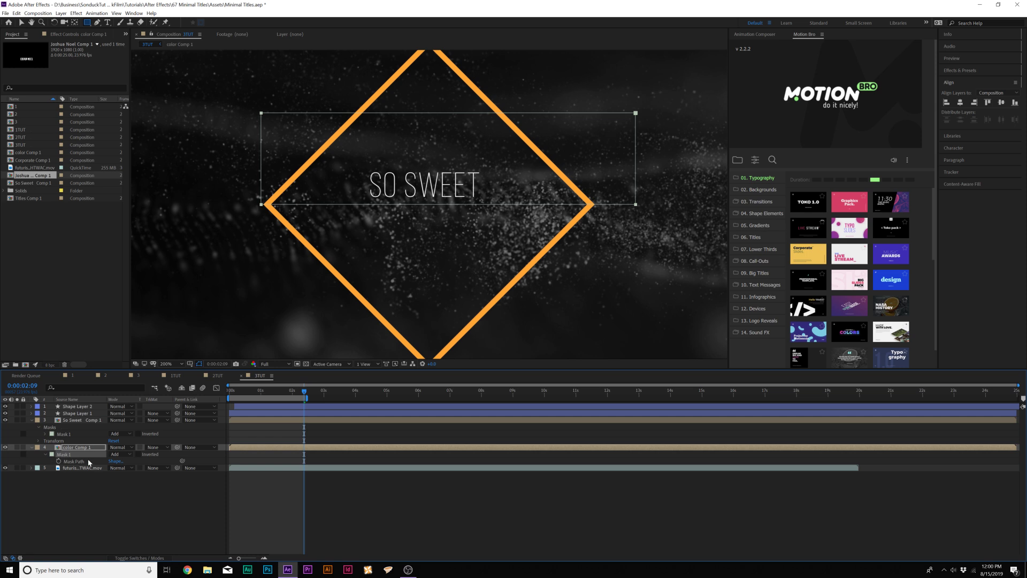
left_click(118, 454)
left_click(128, 477)
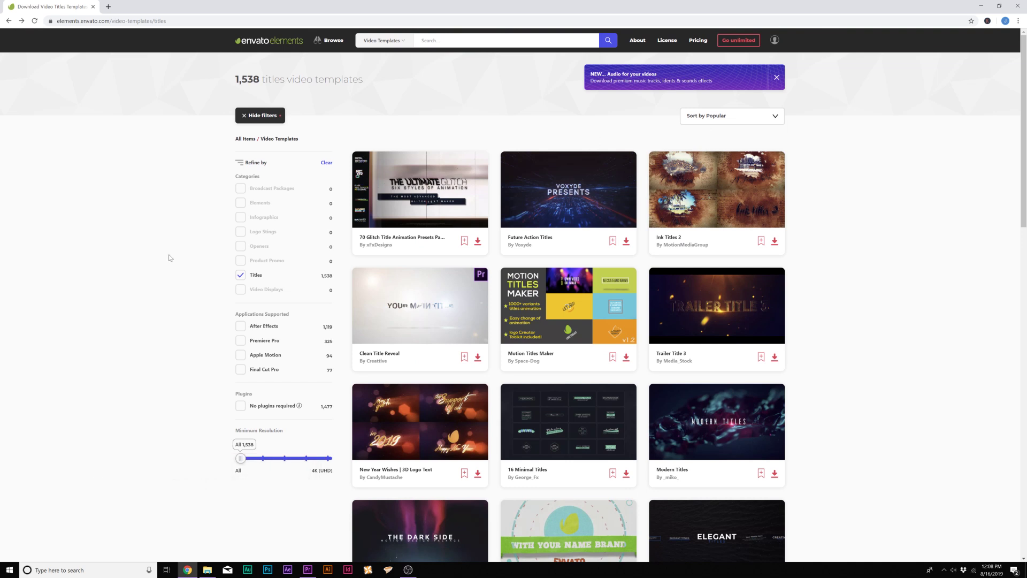
Step: Go to page 2 of the title templates and play the Simple Titles l Lower Thirds preview
scroll(170, 253, "down", 2)
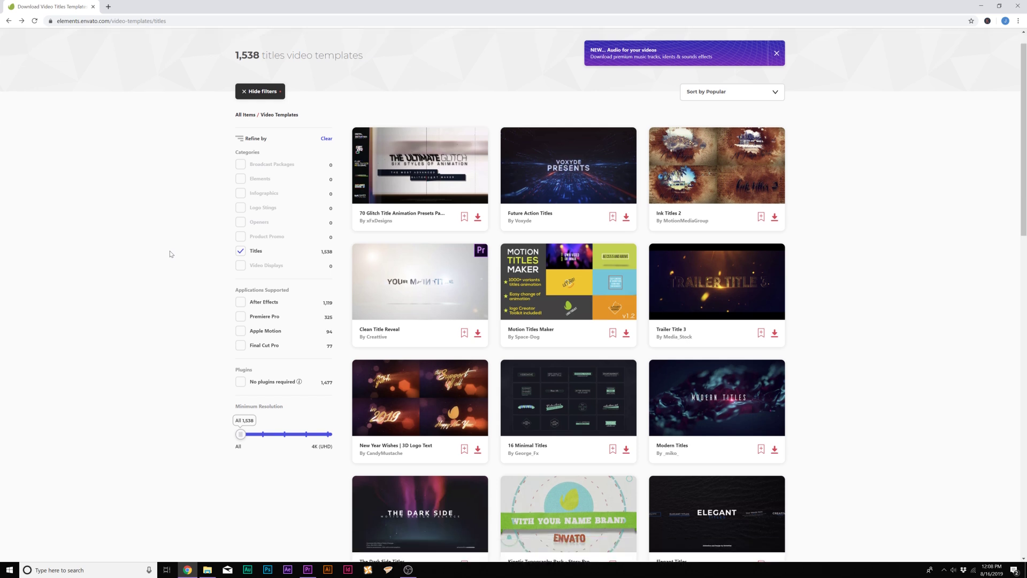
scroll(170, 253, "up", 2)
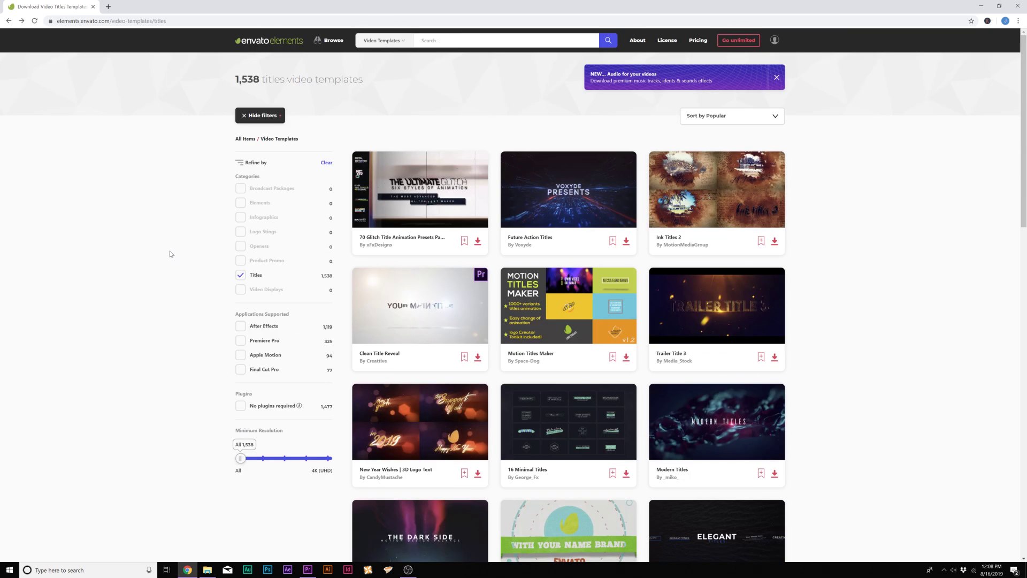
scroll(170, 253, "down", 10)
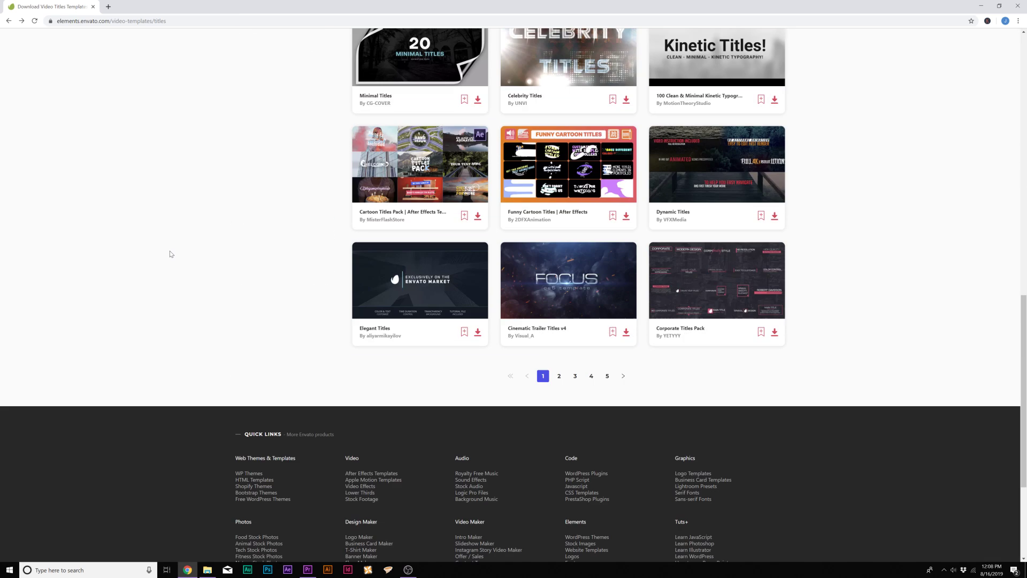
left_click(559, 377)
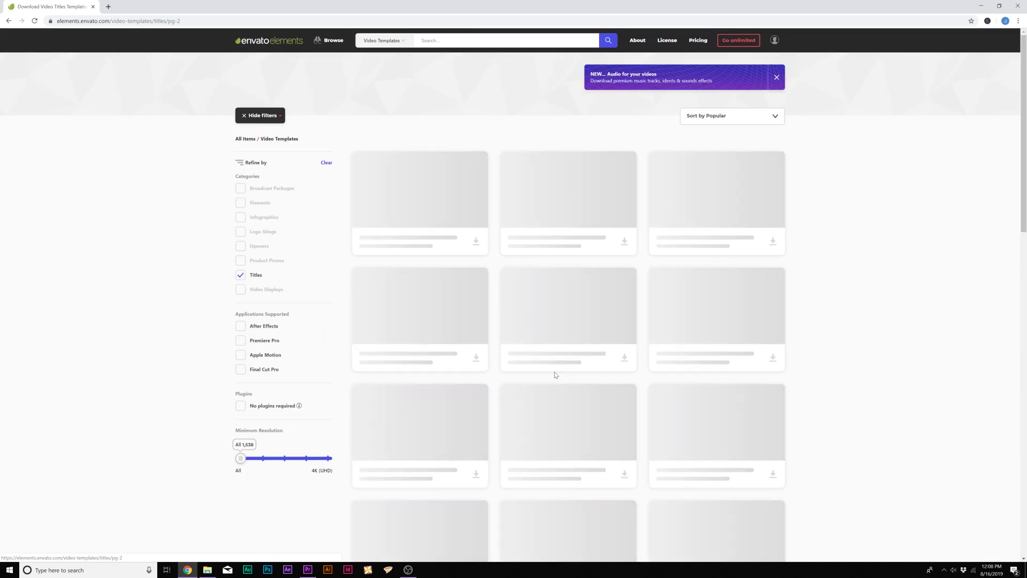
scroll(814, 305, "down", 2)
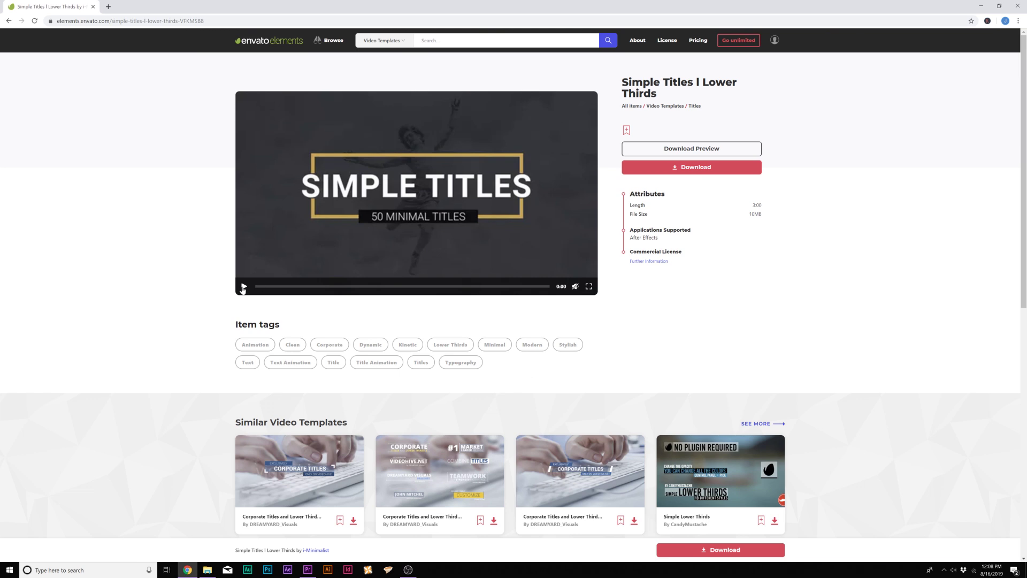
left_click(243, 287)
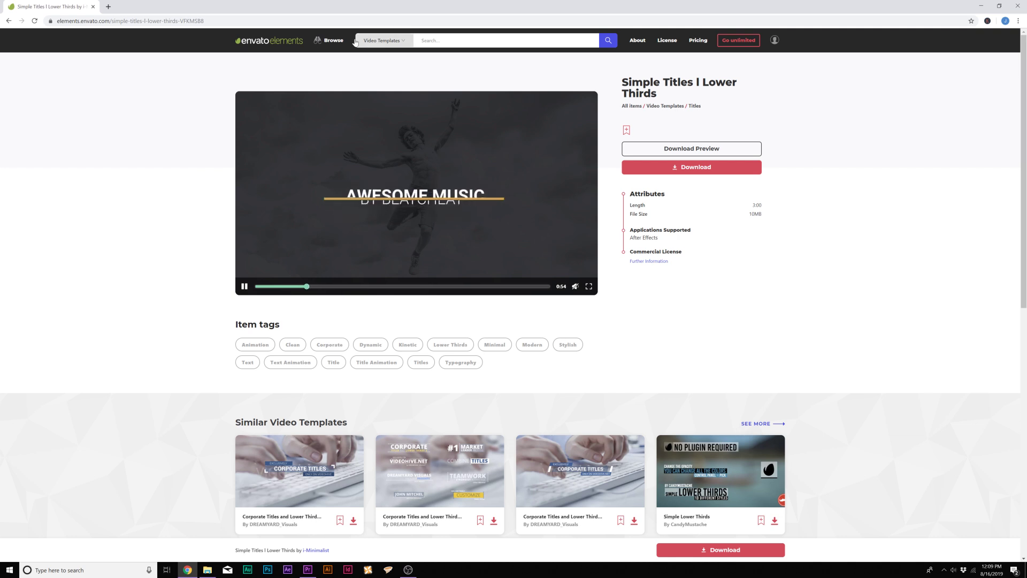
mouse_move(332, 40)
left_click(336, 82)
Step: Browse the Stock Video, Music and Sound Effects listings in Envato Elements
left_click(337, 102)
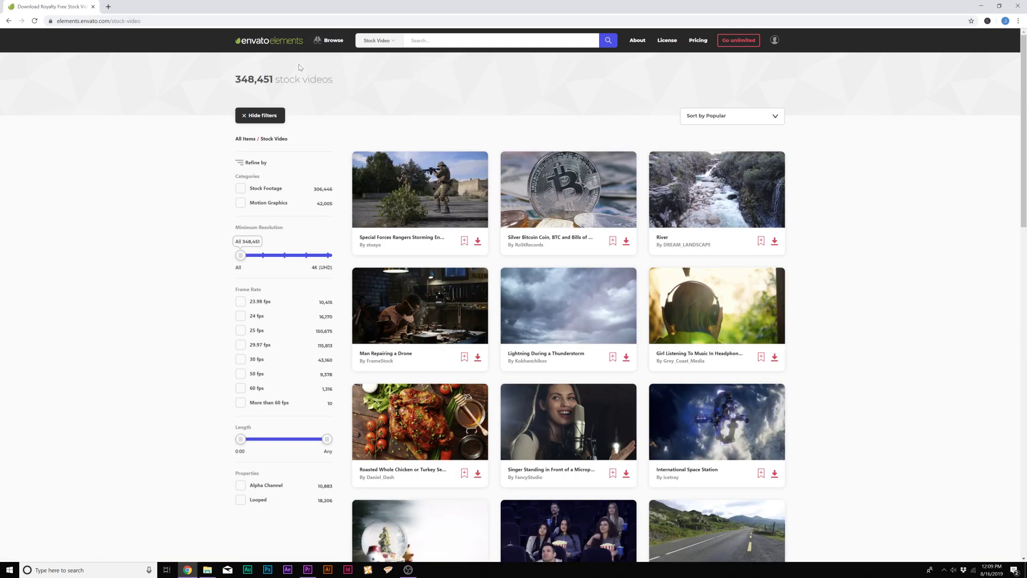
mouse_move(329, 42)
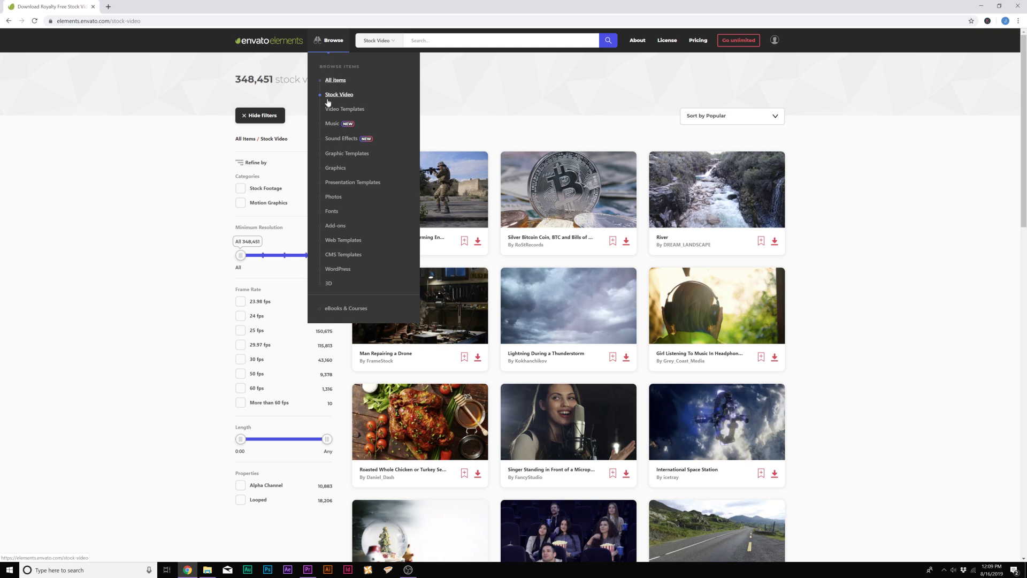
left_click(337, 140)
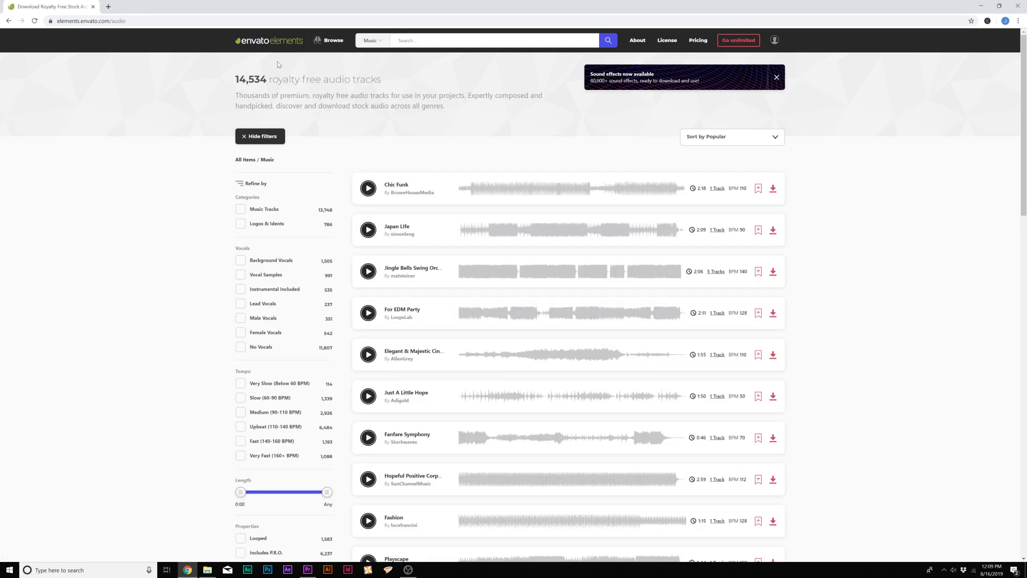
mouse_move(328, 46)
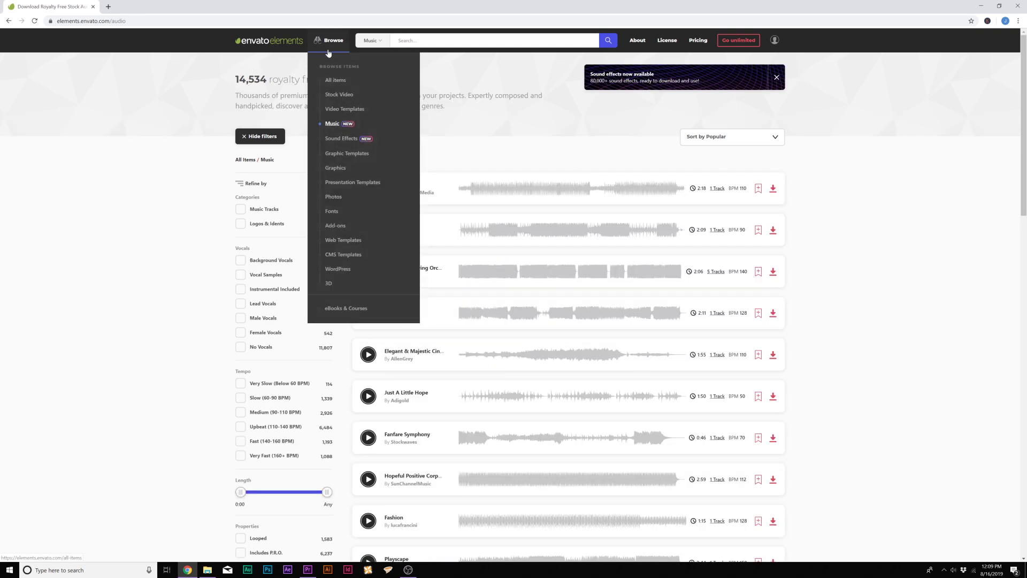
left_click(341, 139)
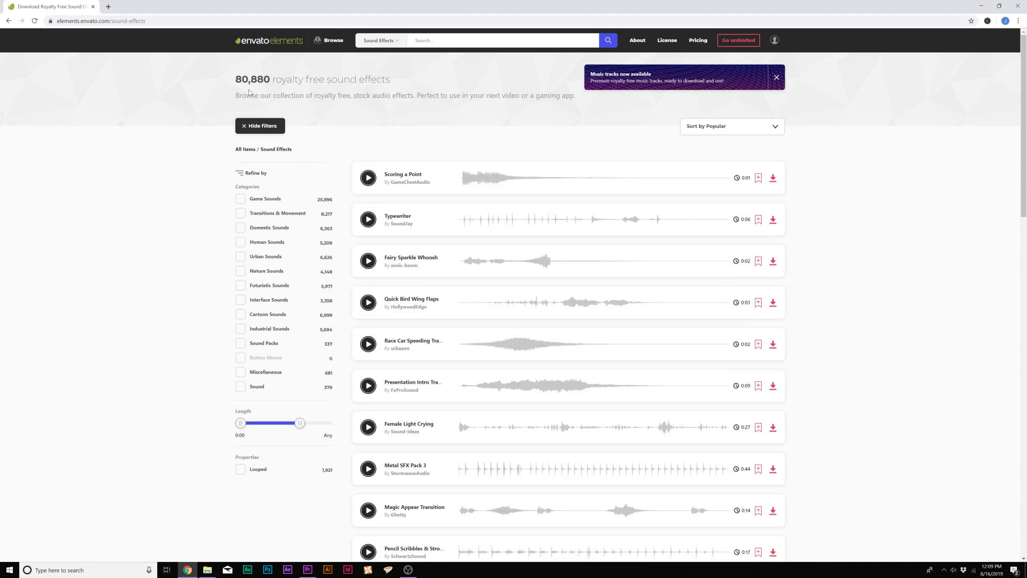
Step: View the Graphic Templates listings, then end on the All Items overview of 1,388,294 assets
mouse_move(329, 43)
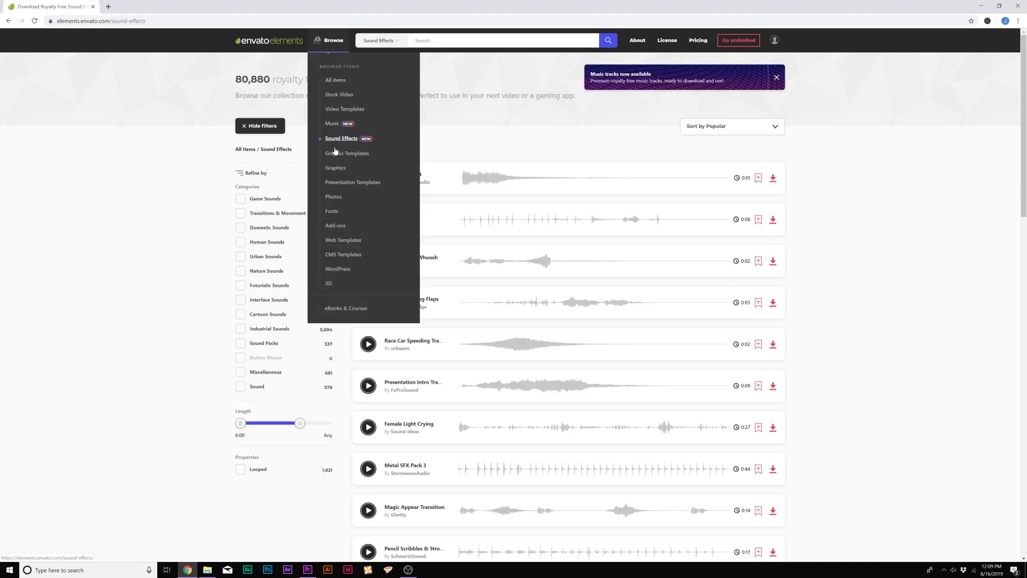
left_click(331, 124)
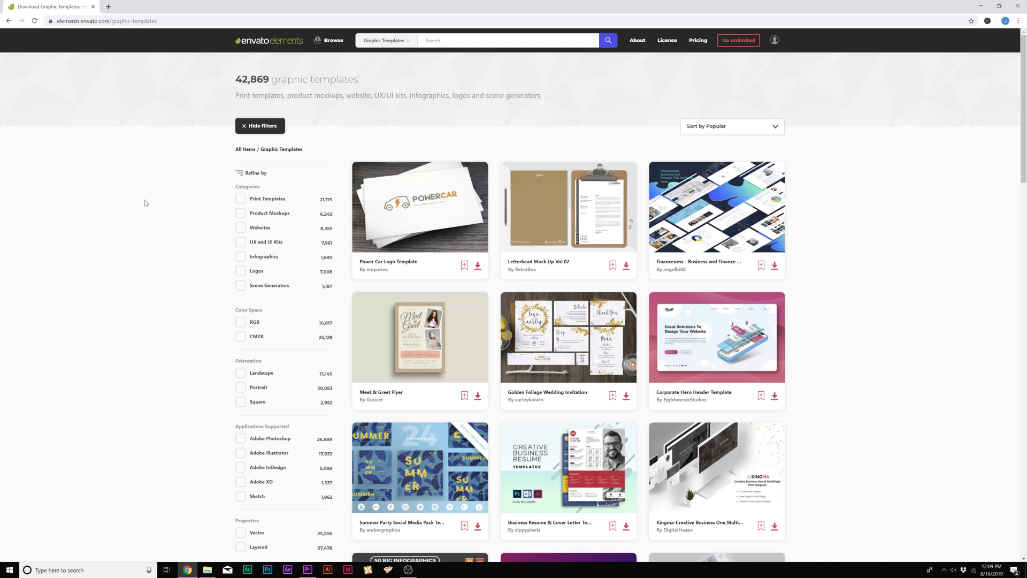
mouse_move(336, 53)
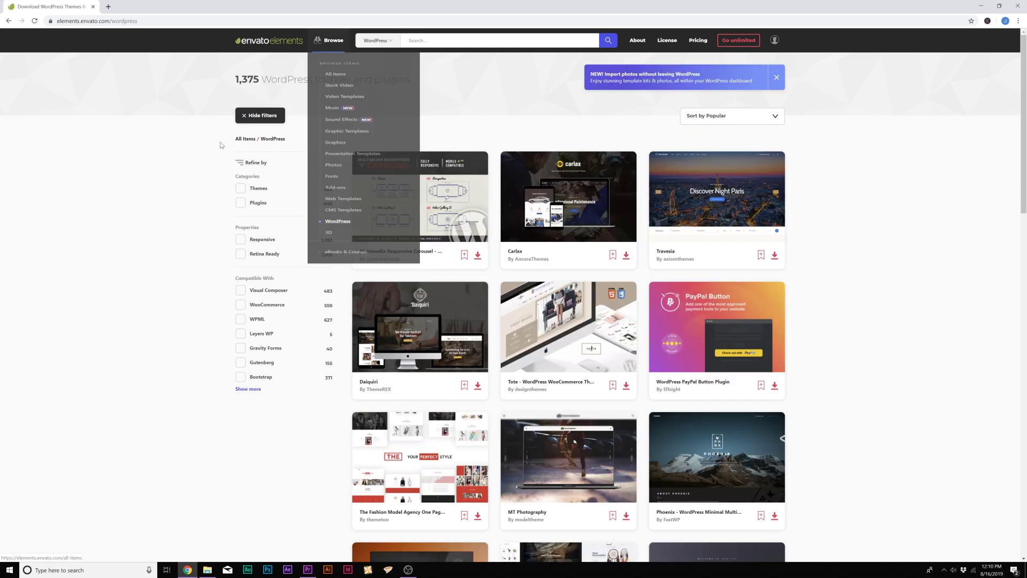
mouse_move(328, 53)
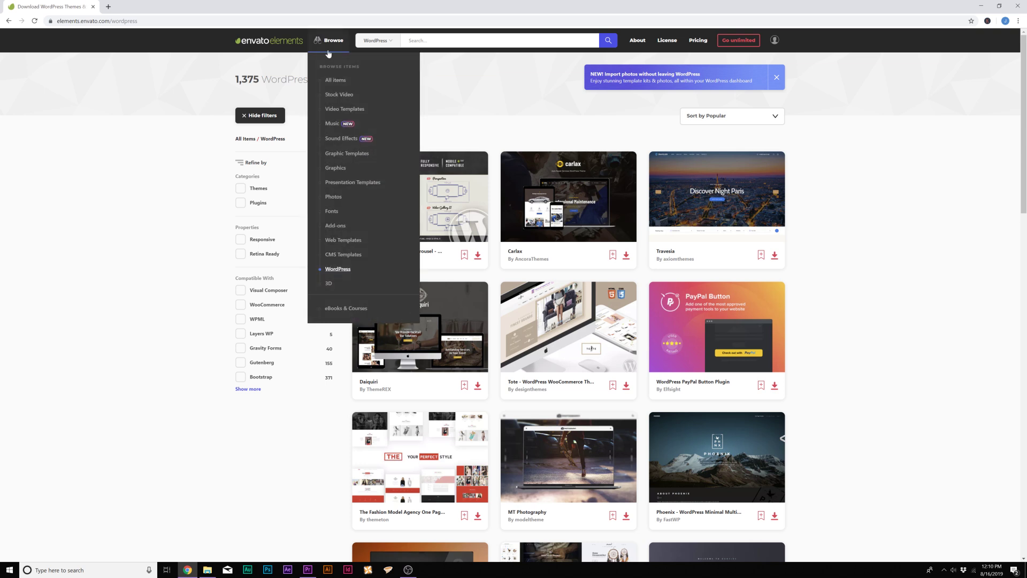
left_click(336, 81)
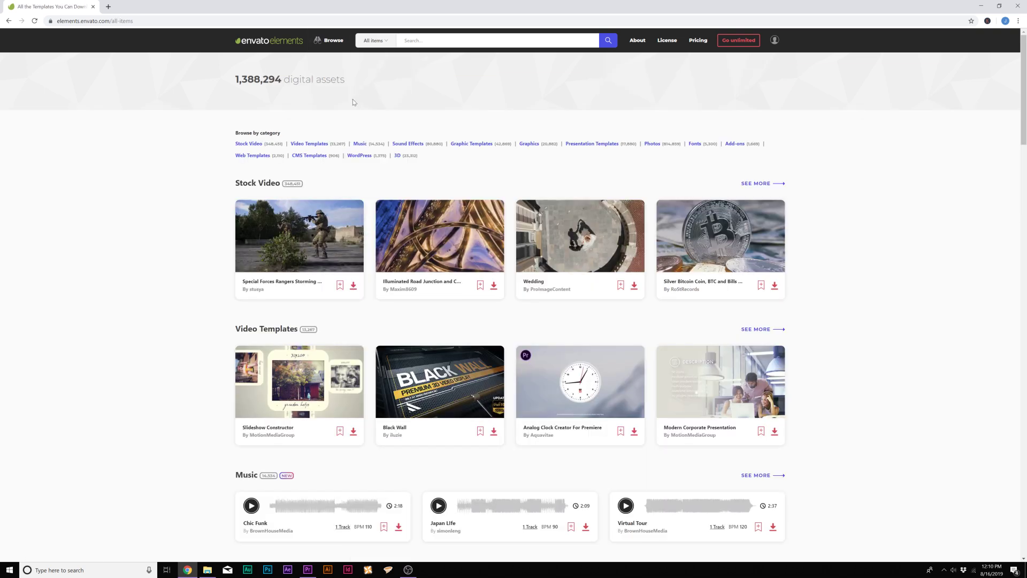